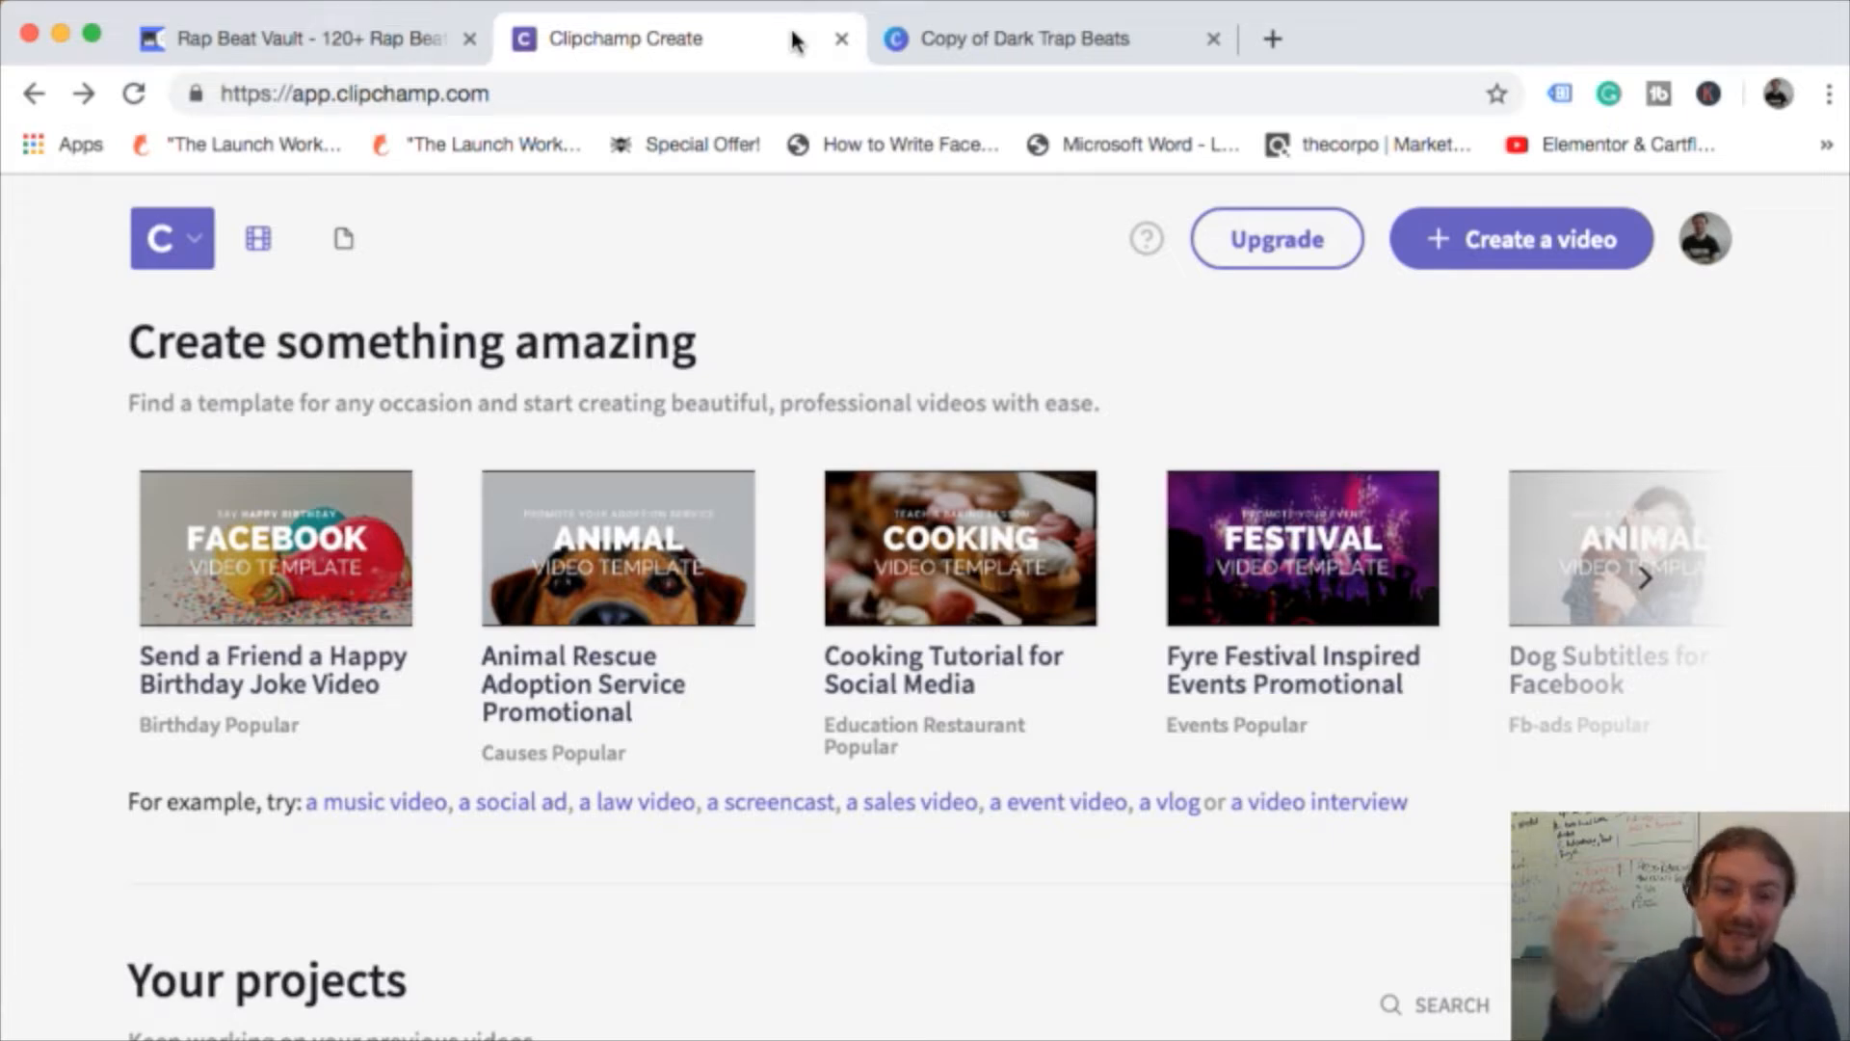
# - Look at the trap beat artwork in Canva and browse the templates and existing projects on Clipchamp's start page
pyautogui.click(904, 48)
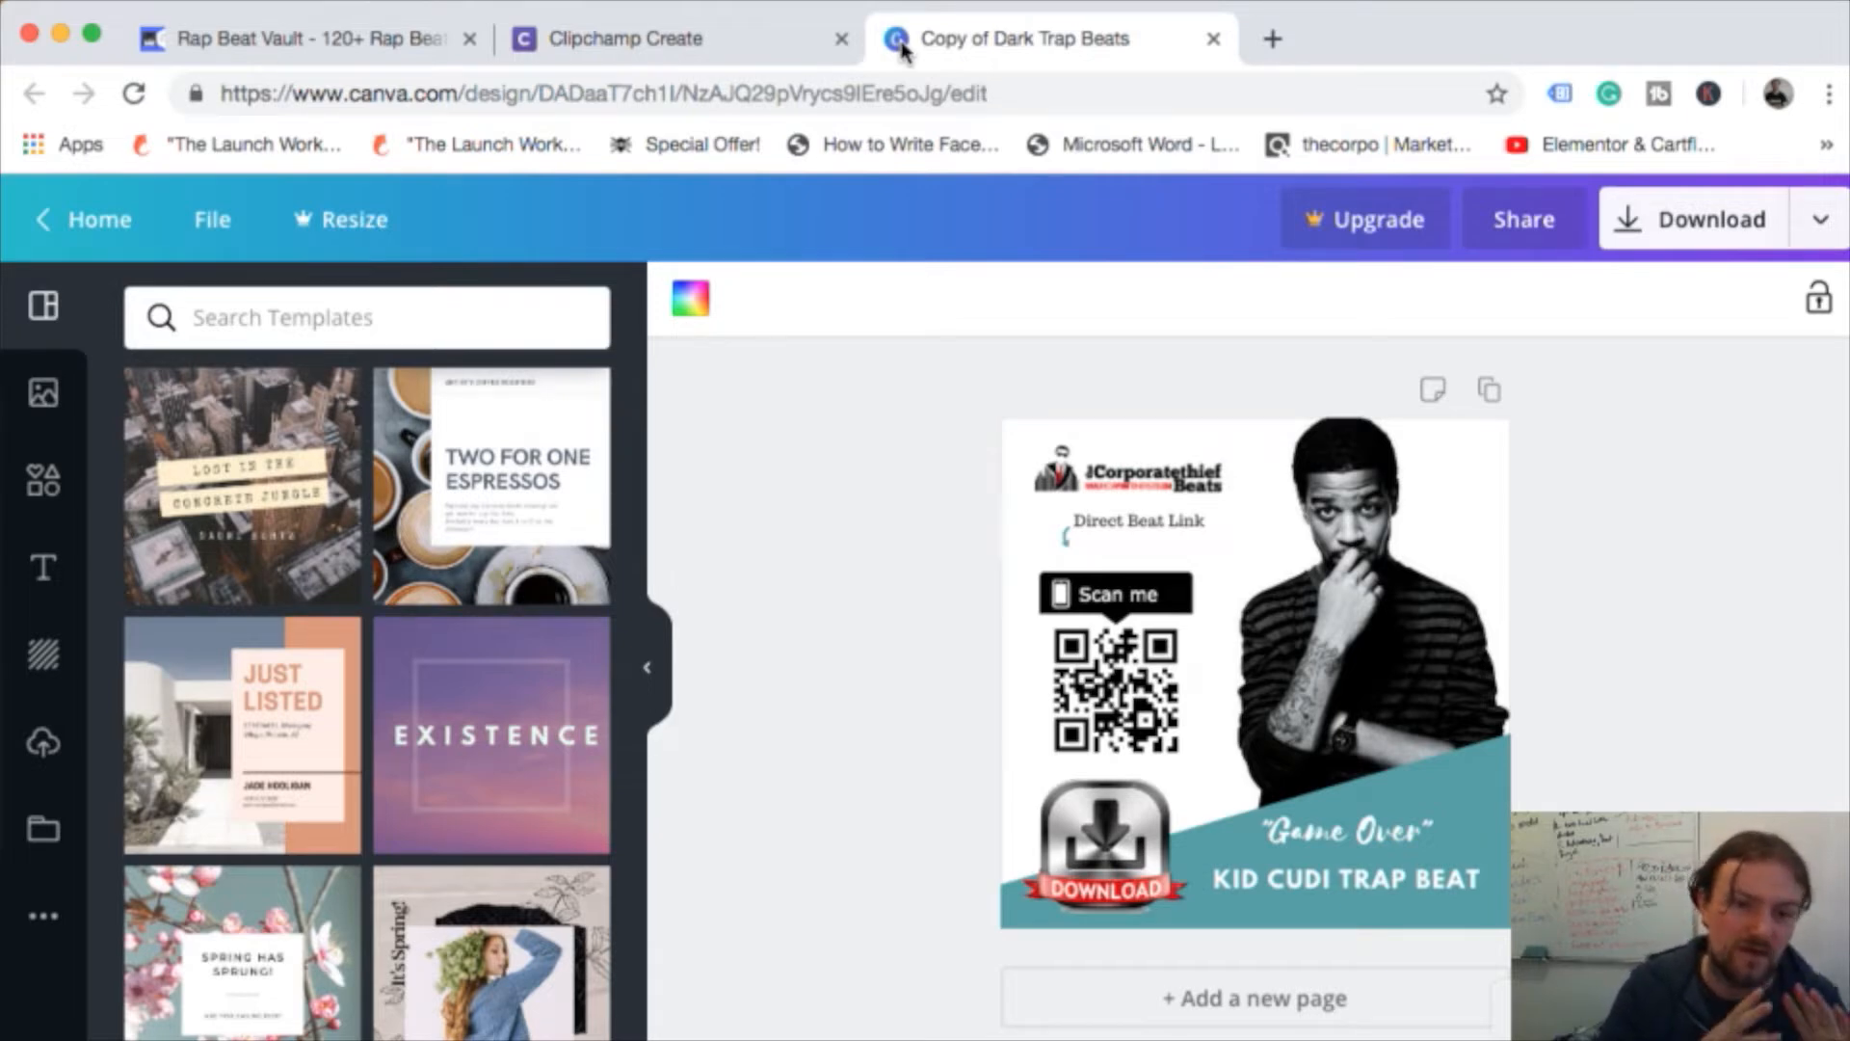
pyautogui.click(663, 47)
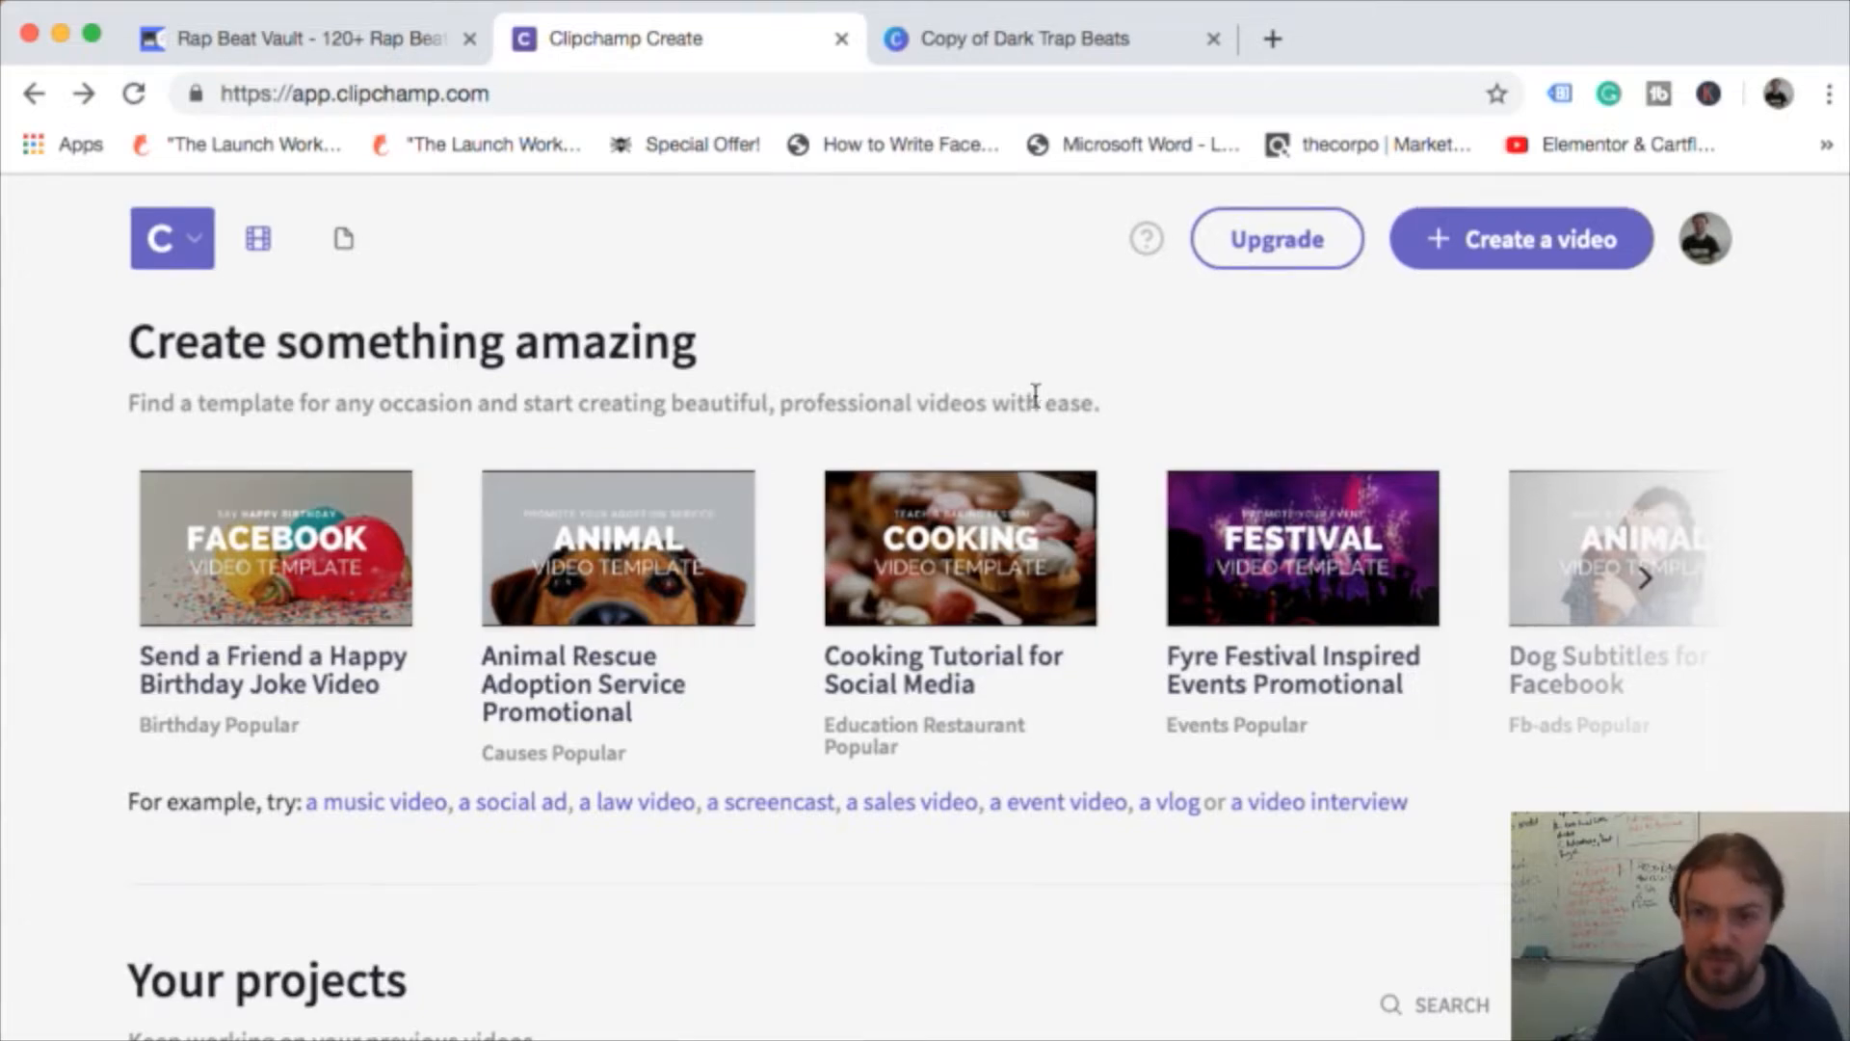
pyautogui.scroll(-6, 1030, 393)
pyautogui.scroll(3, 1015, 614)
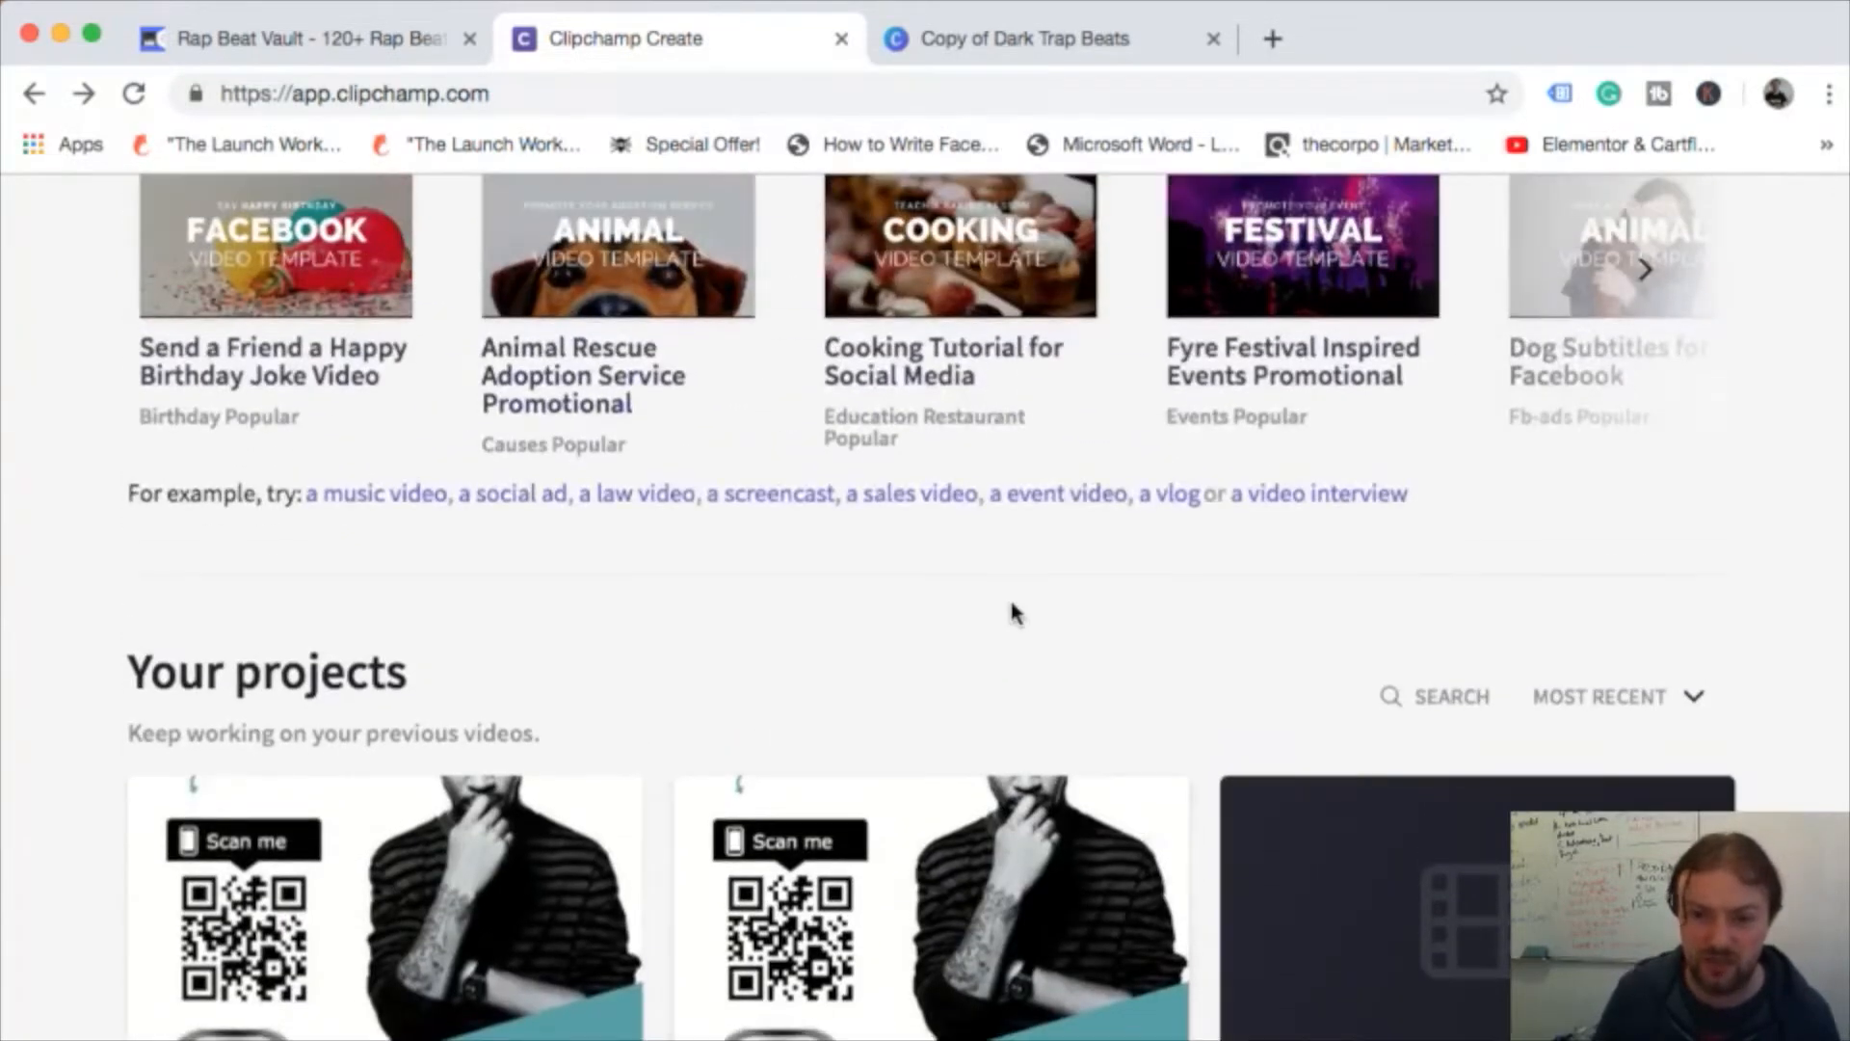
pyautogui.scroll(-3, 1012, 611)
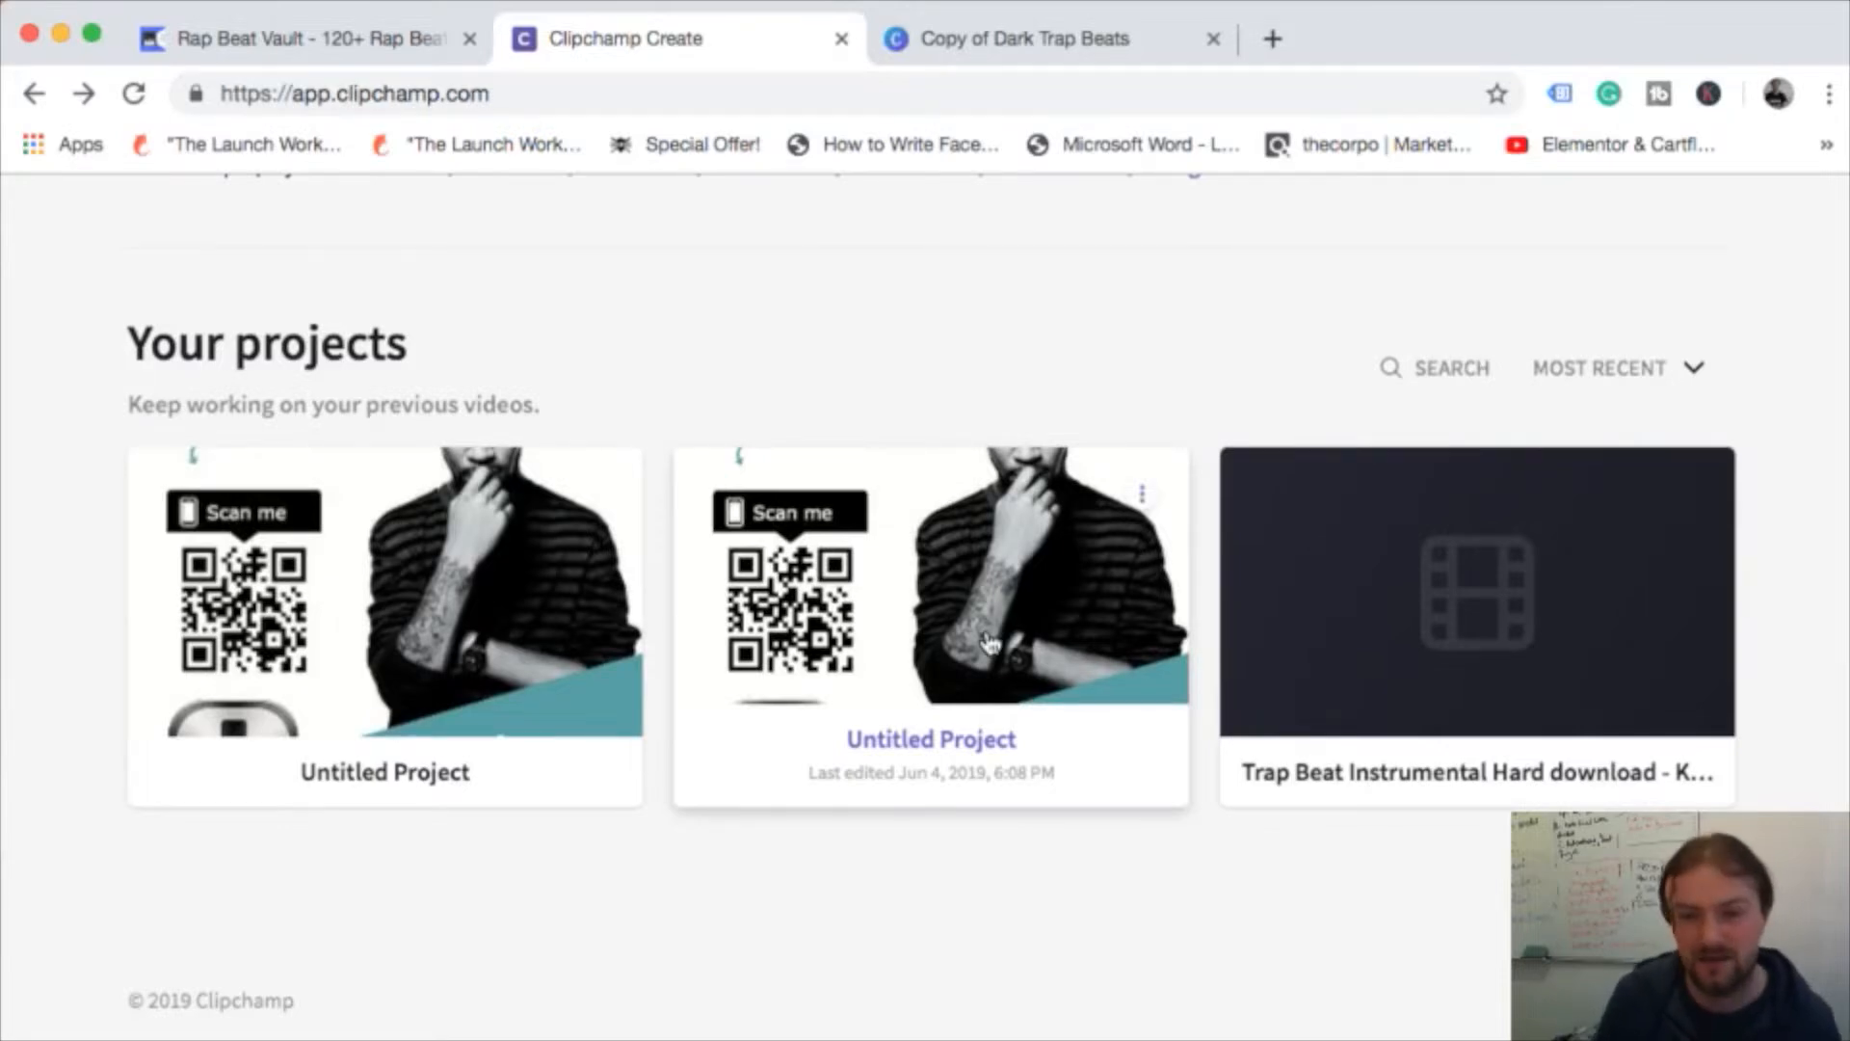
pyautogui.scroll(6, 989, 644)
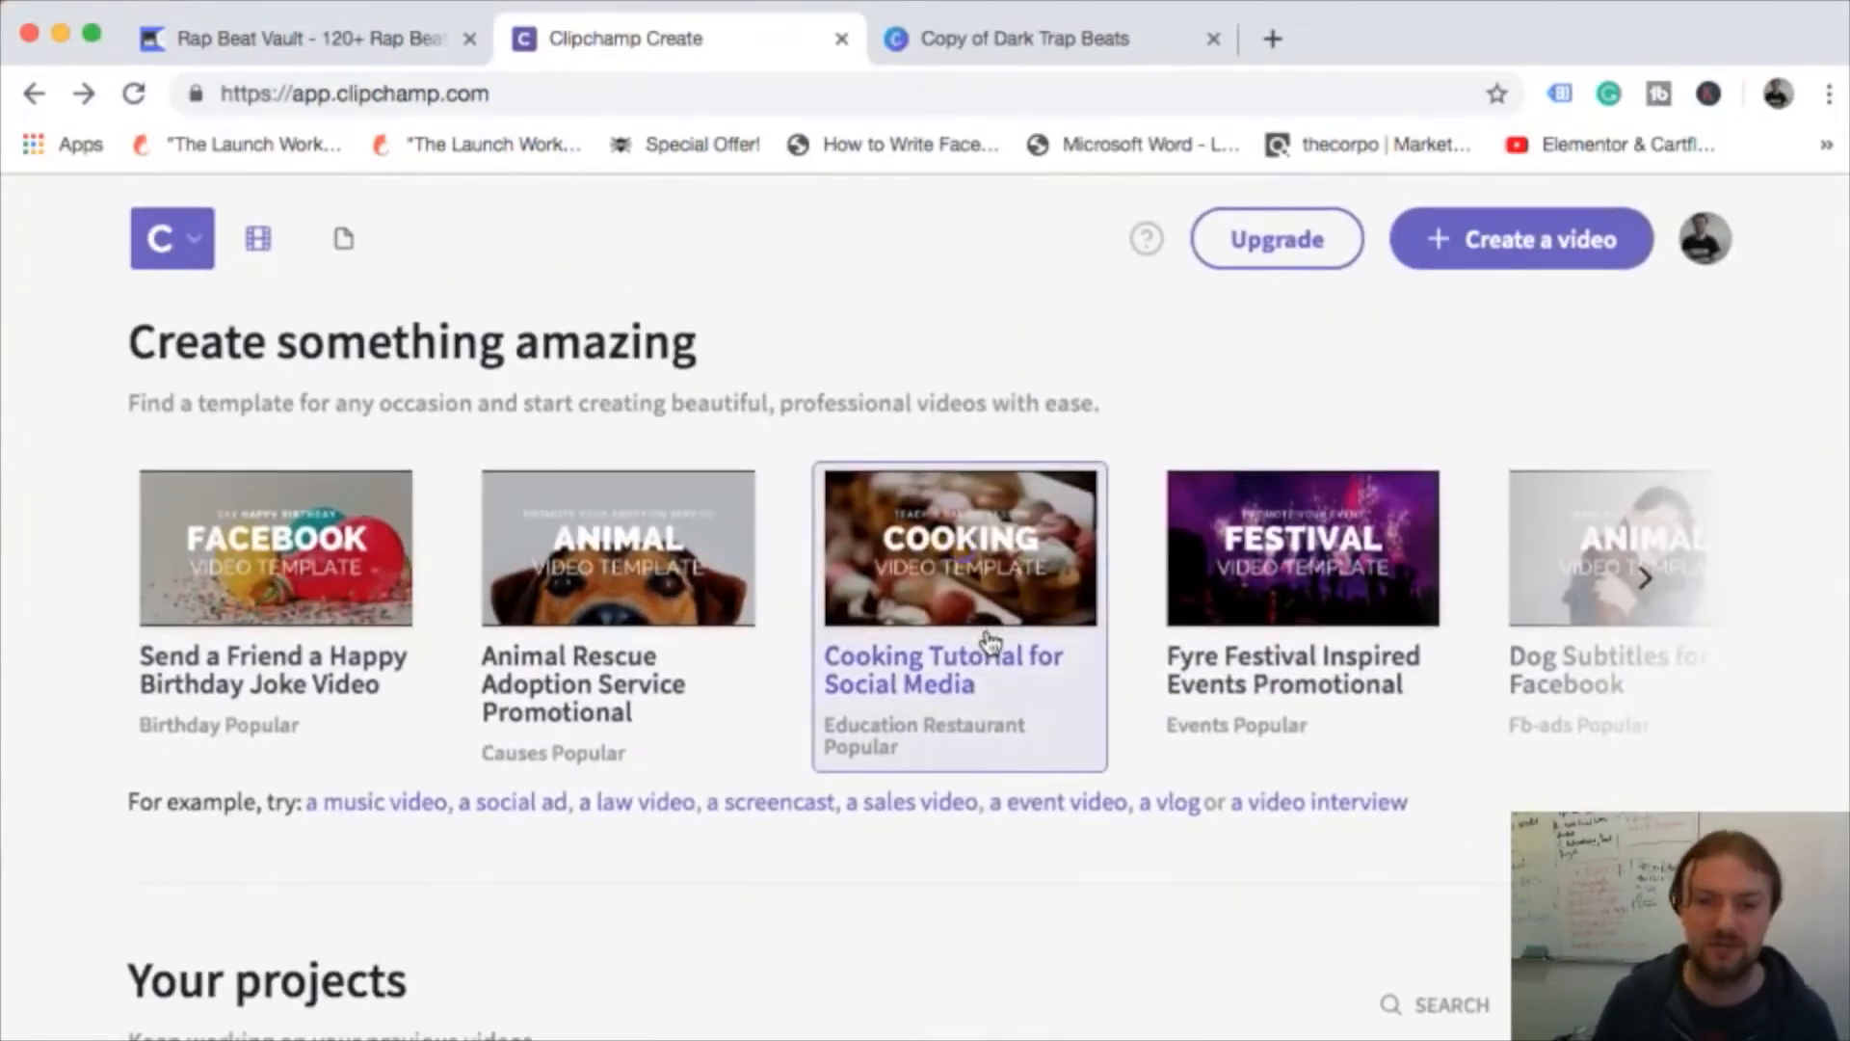
pyautogui.scroll(-4, 985, 640)
pyautogui.scroll(4, 987, 640)
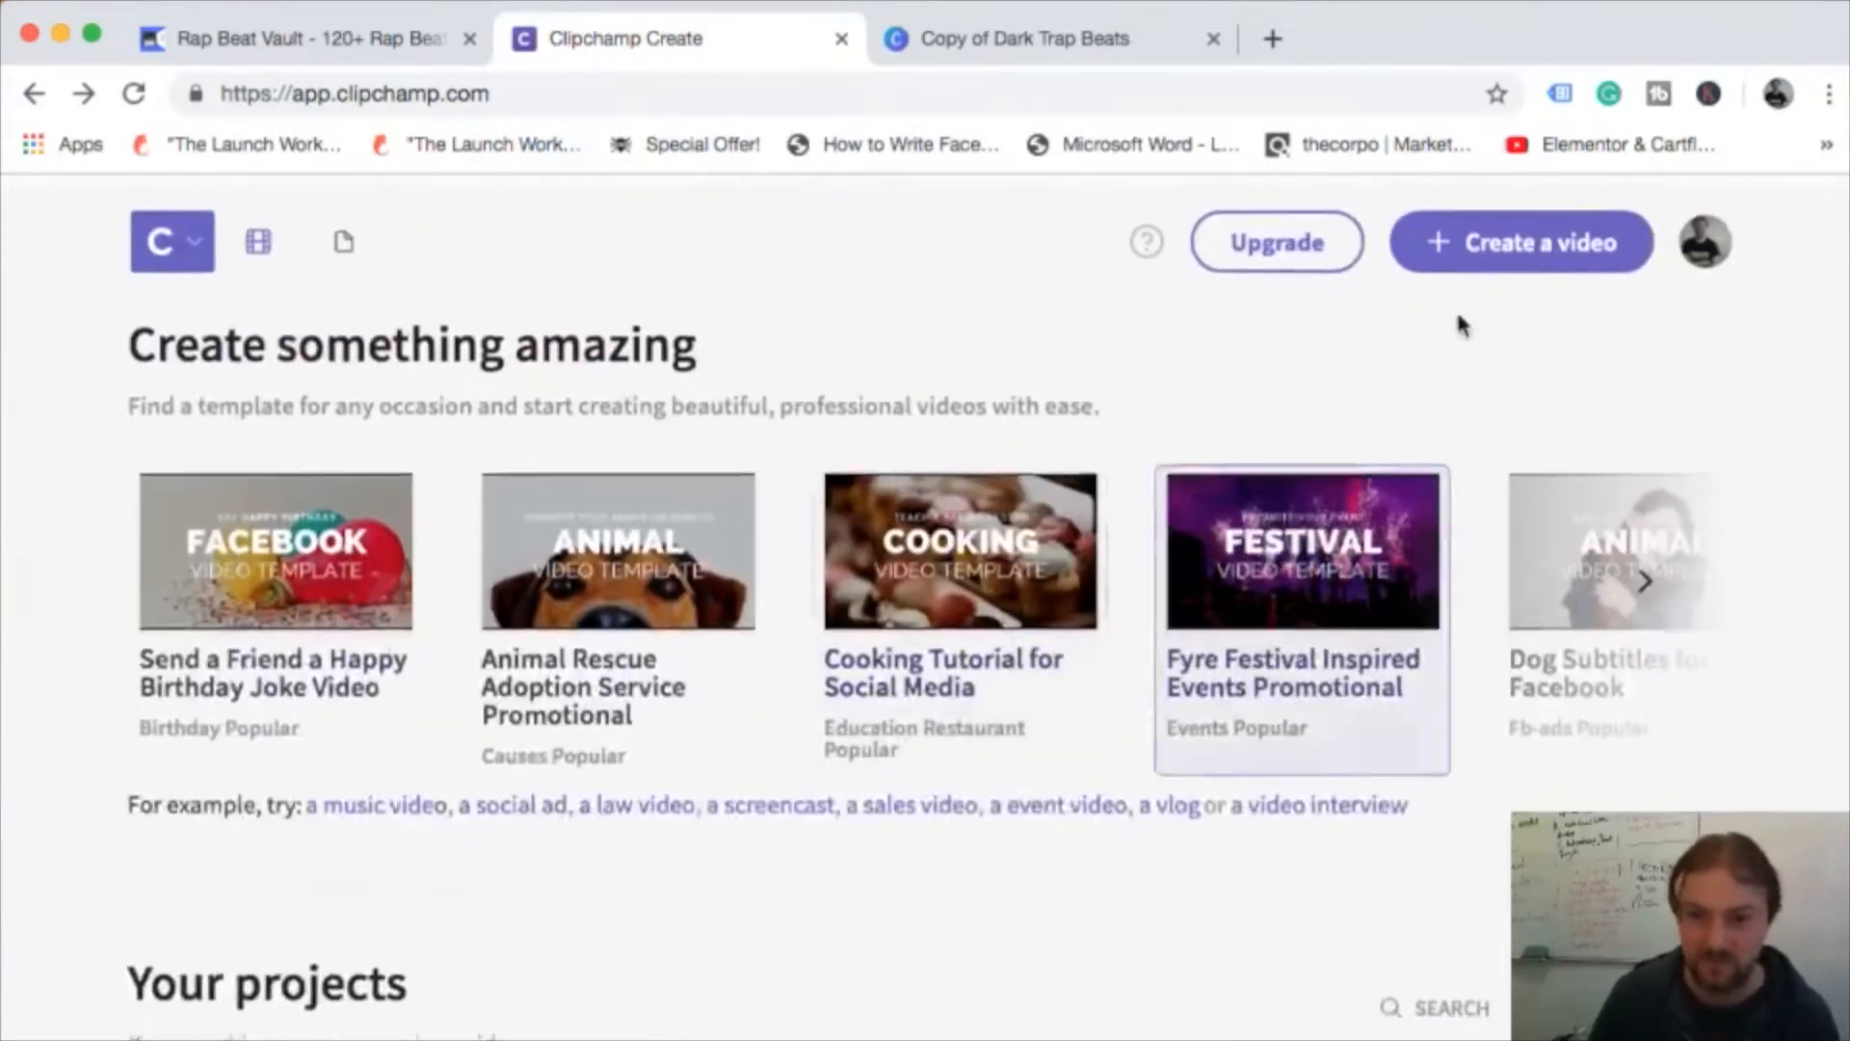
# - View the dimension presets for a new video and open the most recently edited Untitled Project for editing
pyautogui.click(1518, 240)
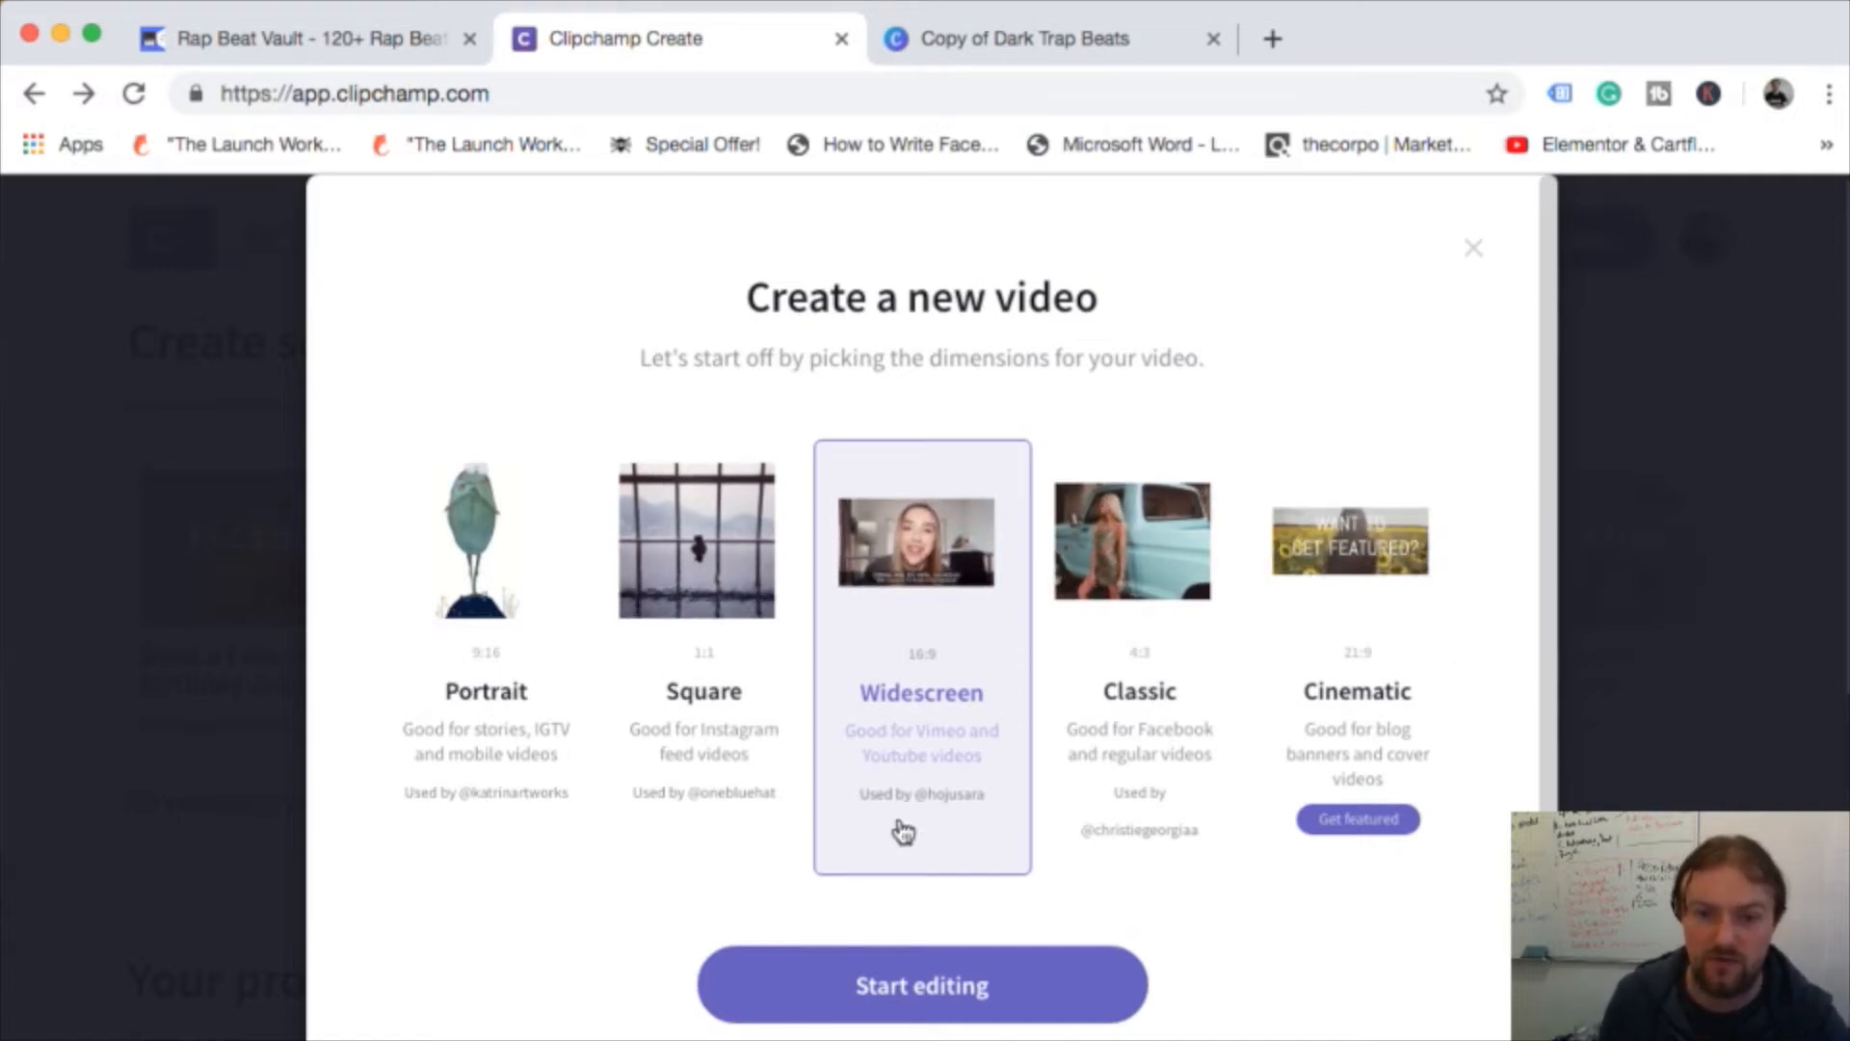
pyautogui.click(1474, 249)
pyautogui.scroll(-3, 1646, 613)
pyautogui.scroll(-1, 1038, 537)
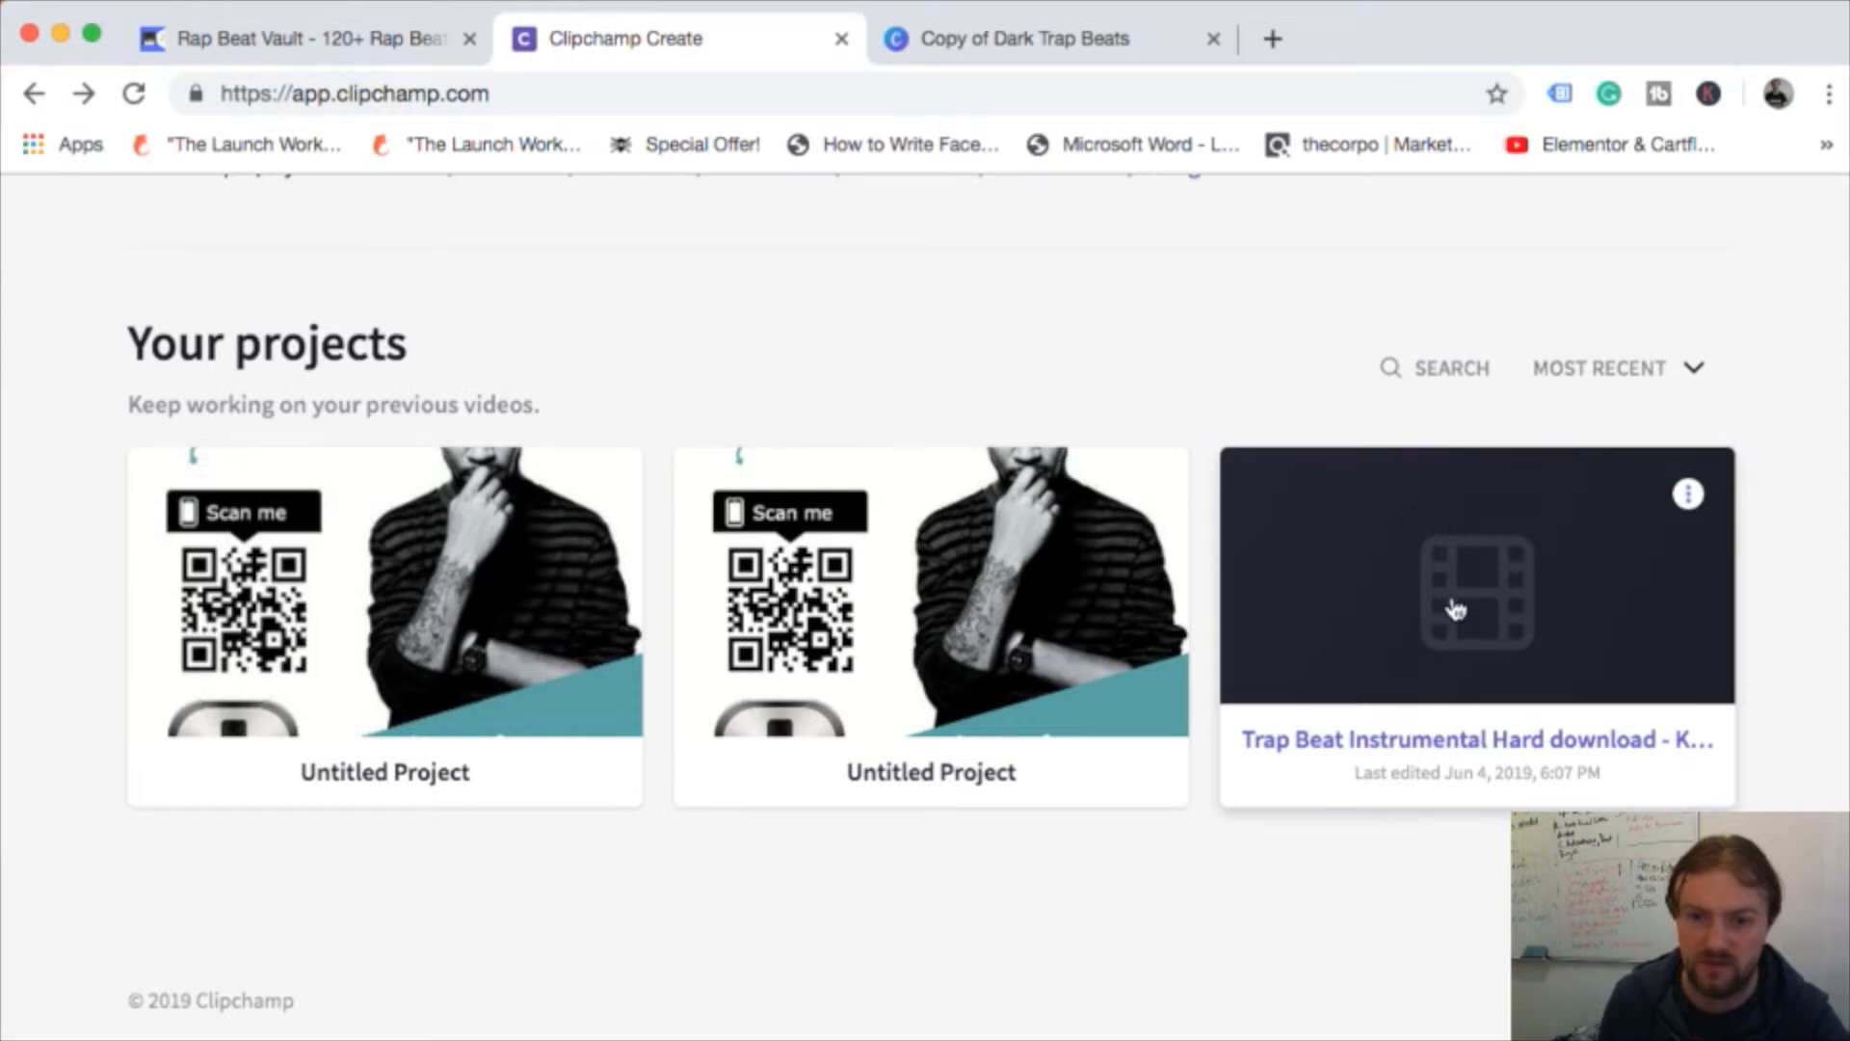
pyautogui.click(441, 636)
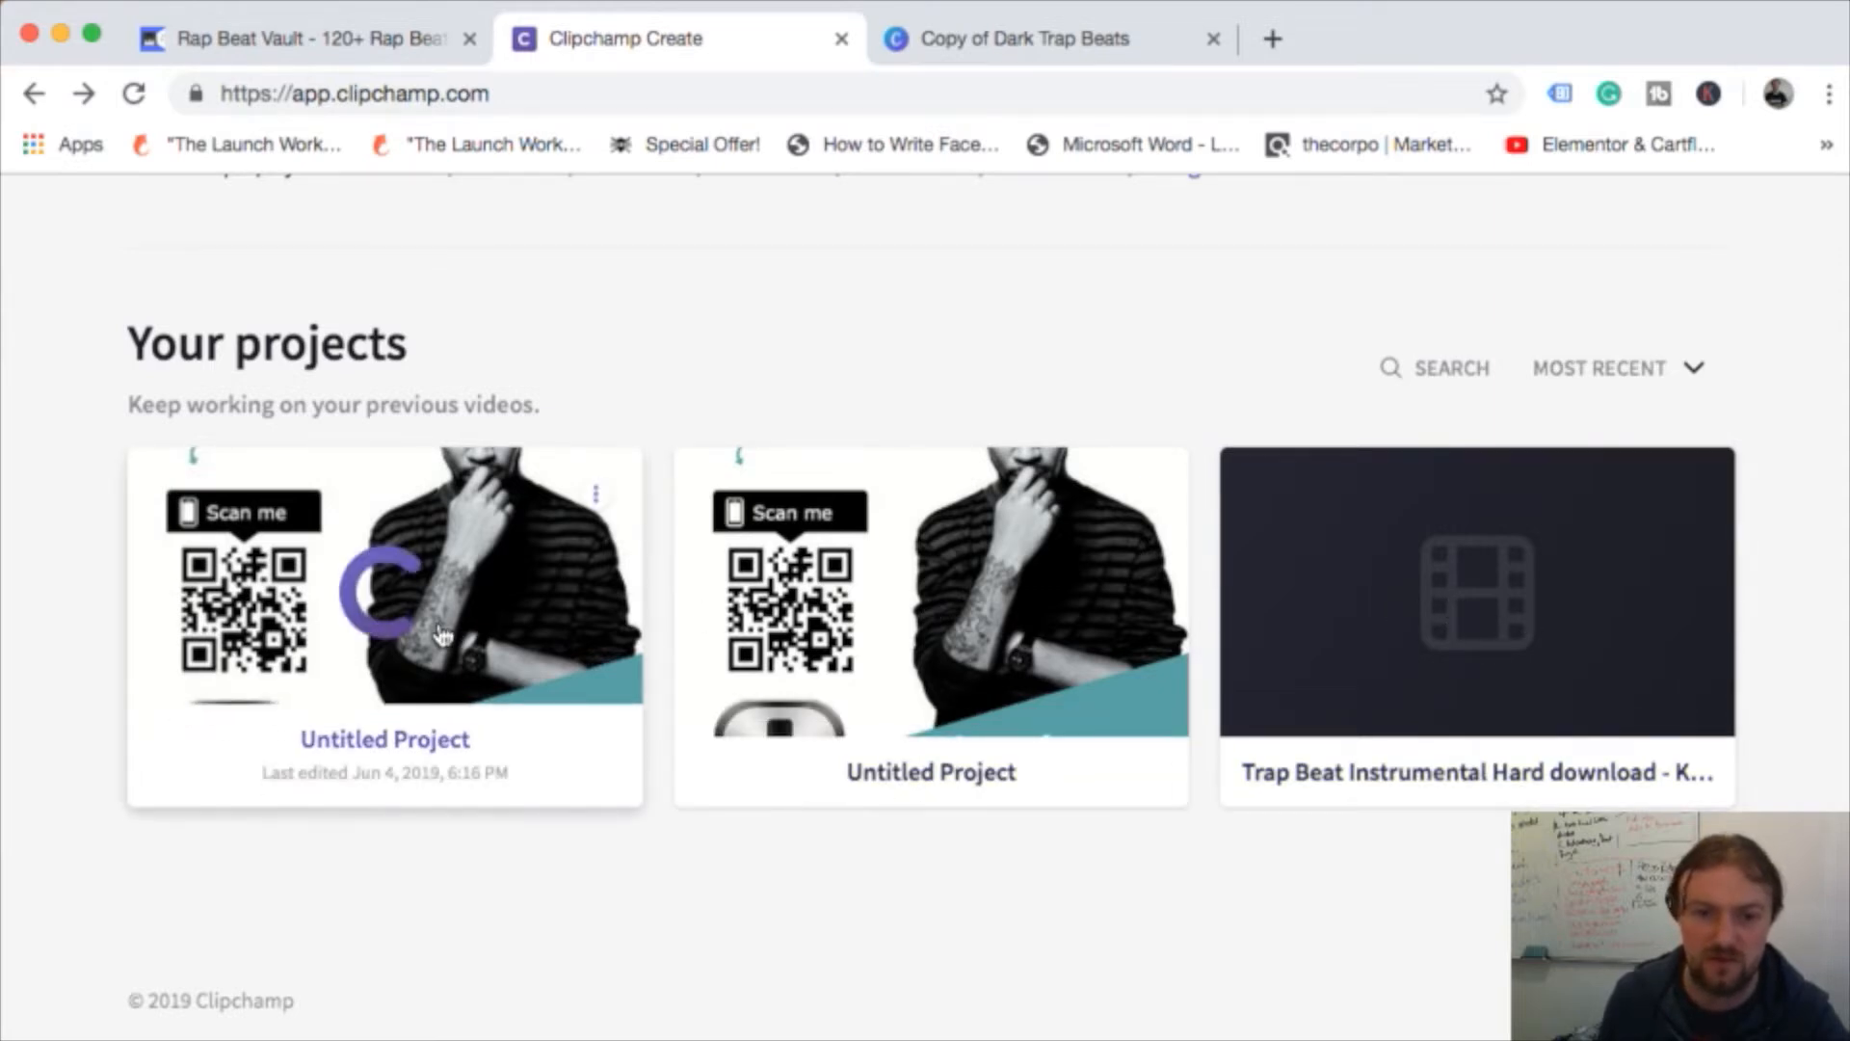
pyautogui.click(918, 468)
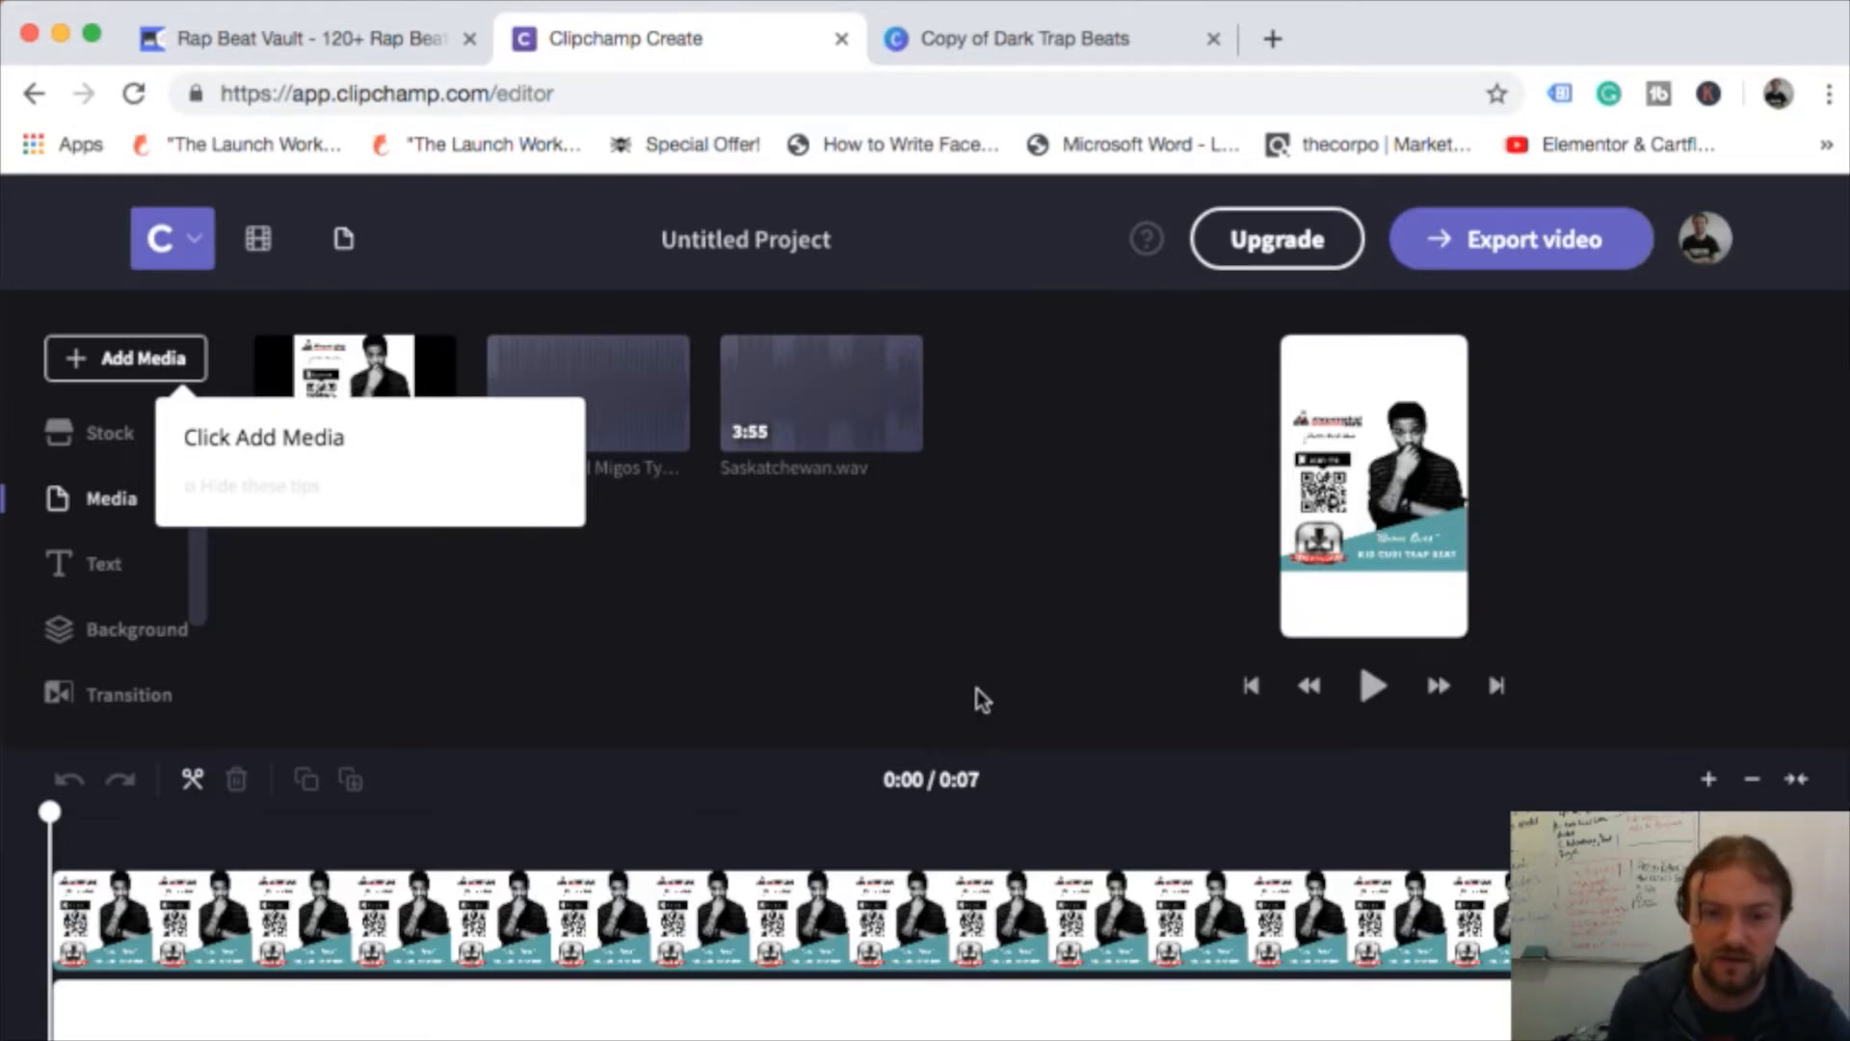
# - Delete the white background clip beneath the Kid Cudi image from the timeline
pyautogui.click(97, 628)
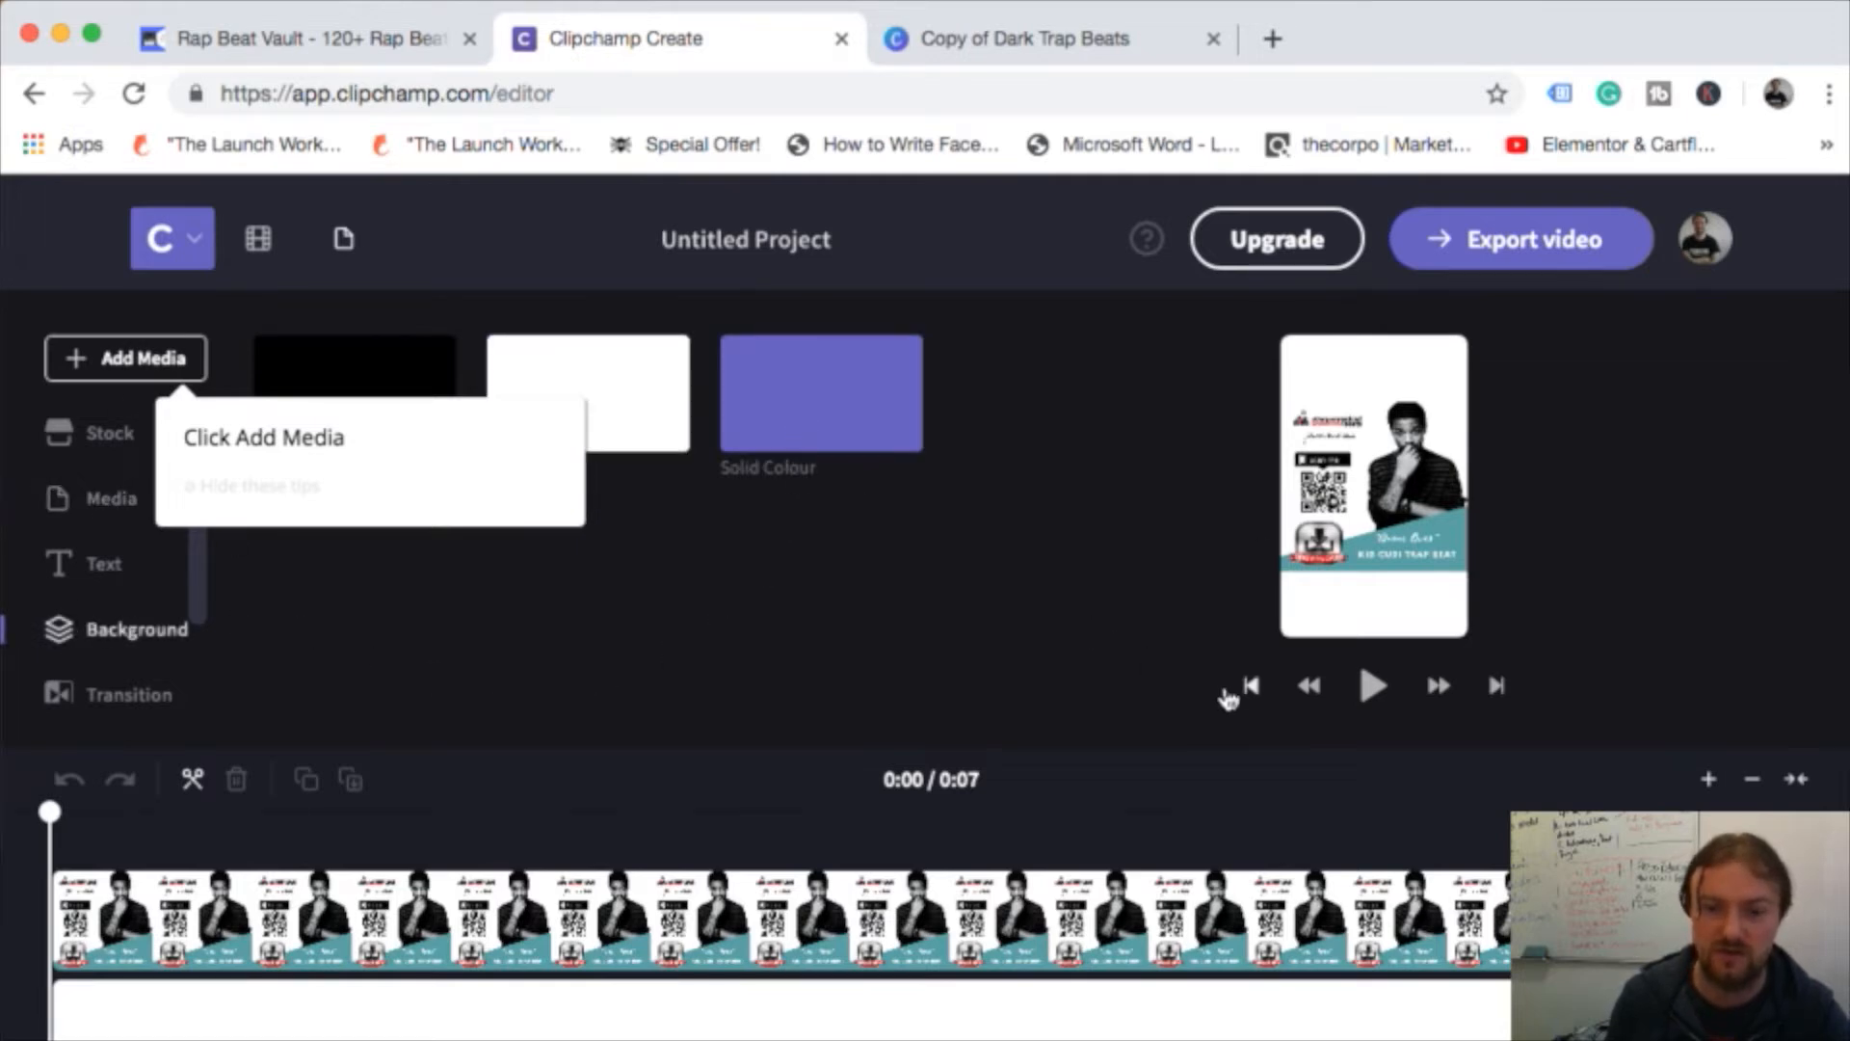
pyautogui.click(727, 994)
pyautogui.press('Delete')
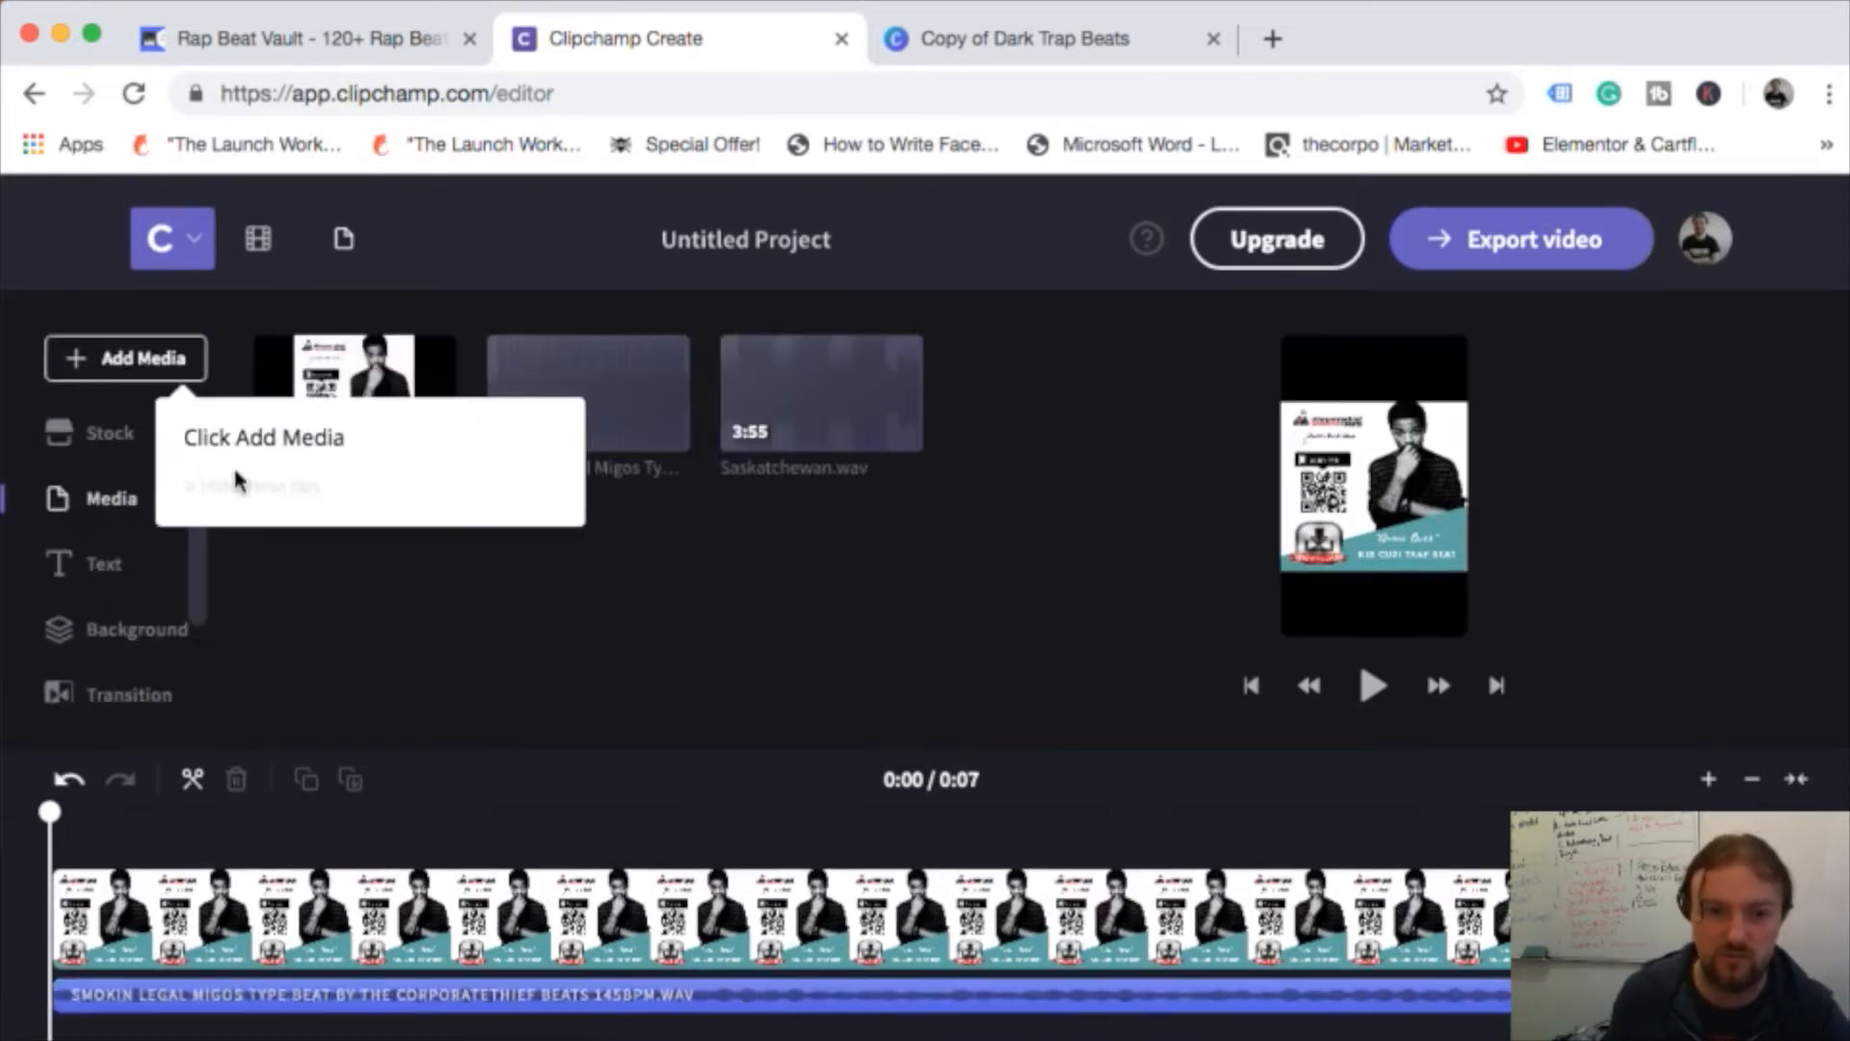
# - Add a white solid colour background beneath the Kid Cudi image and extend it to the image clip's full length
pyautogui.click(159, 628)
pyautogui.moveTo(699, 416); pyautogui.dragTo(235, 1007)
pyautogui.click(1223, 1023)
pyautogui.moveTo(1219, 1023); pyautogui.dragTo(1590, 1018)
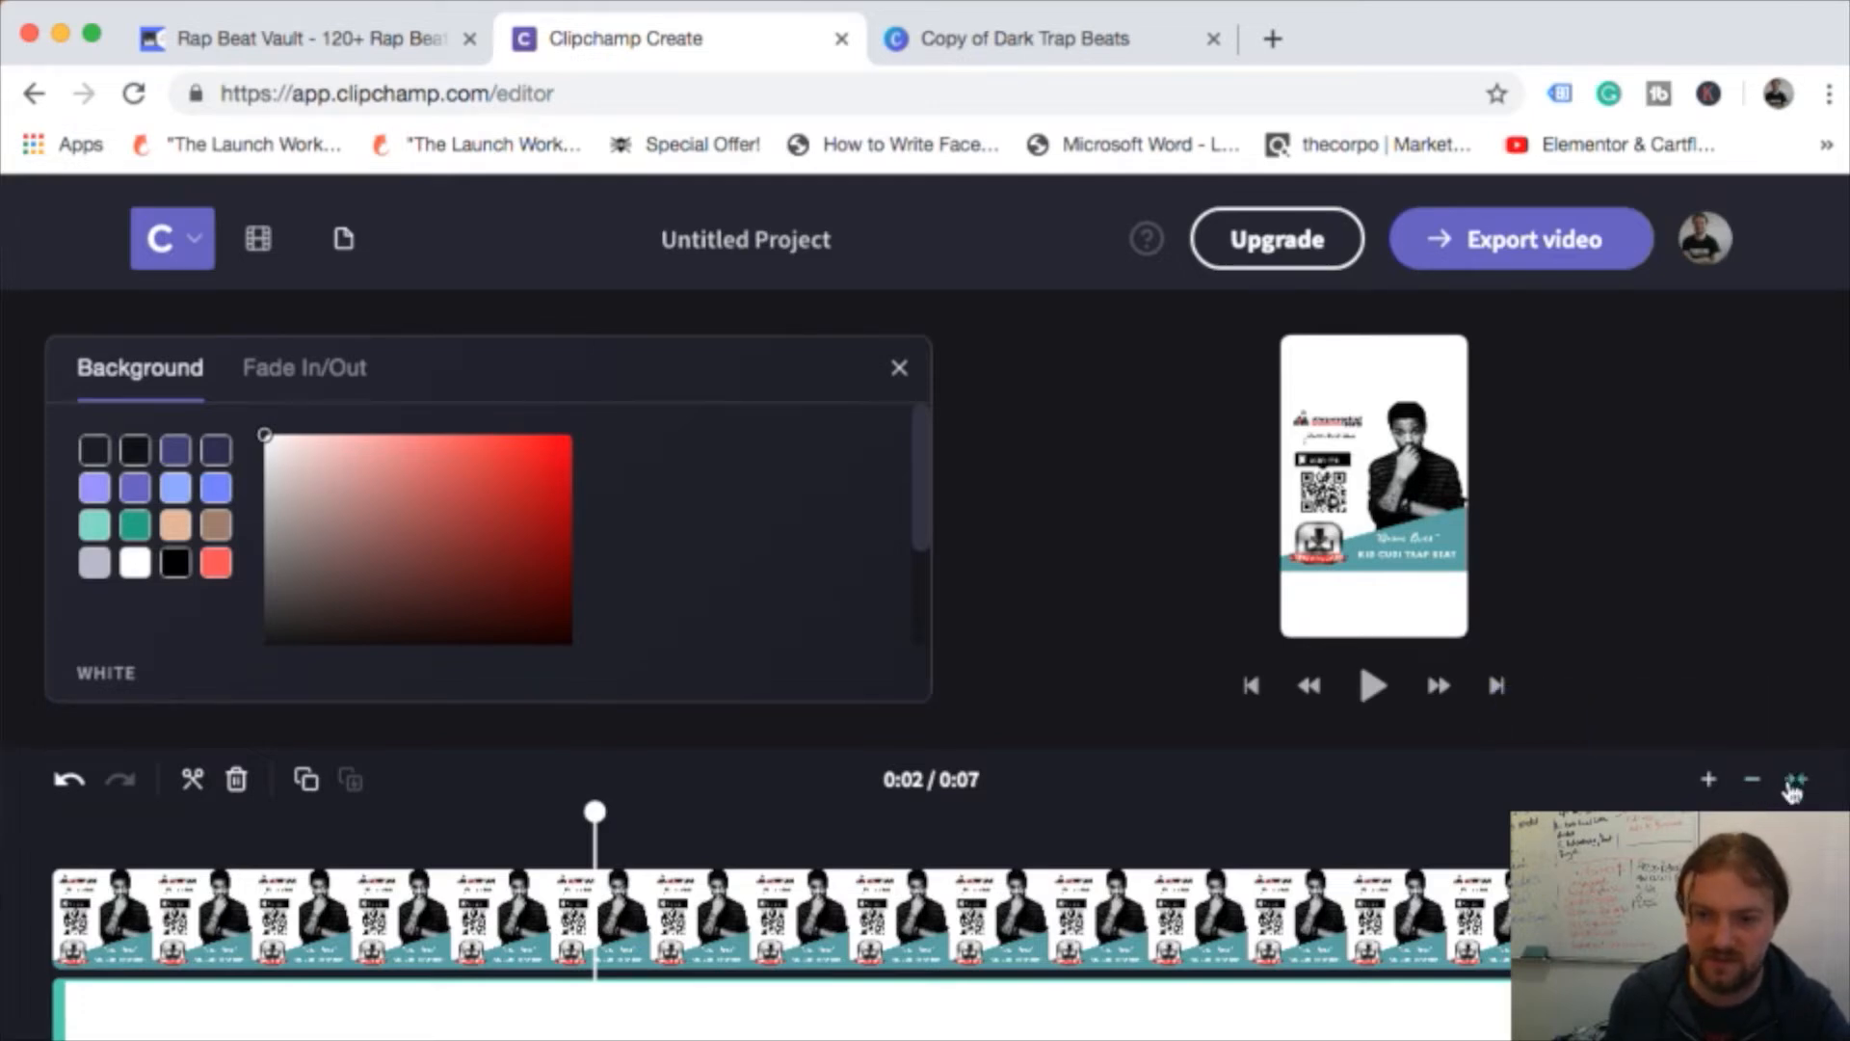
# - Close the background settings and import the Trap Freestyle Type Beat image file into the project's media
pyautogui.scroll(-3, 1236, 872)
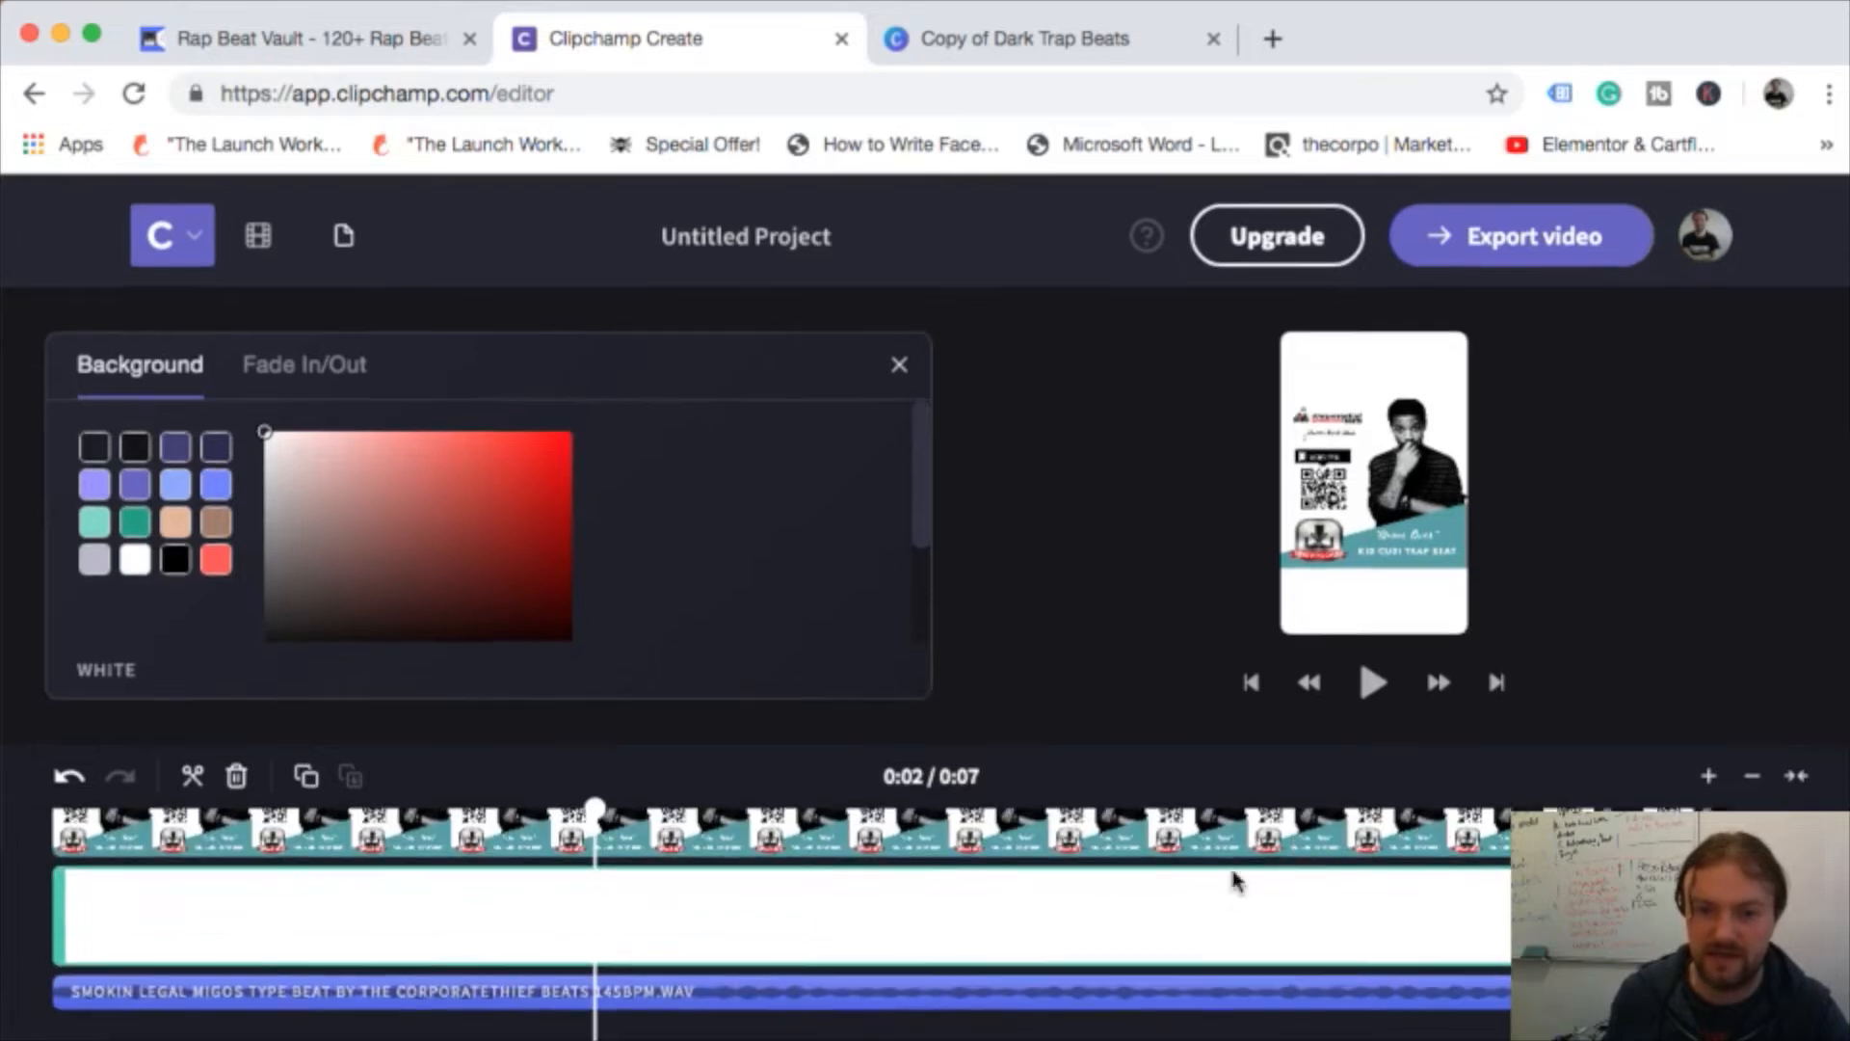
pyautogui.click(917, 995)
pyautogui.click(899, 364)
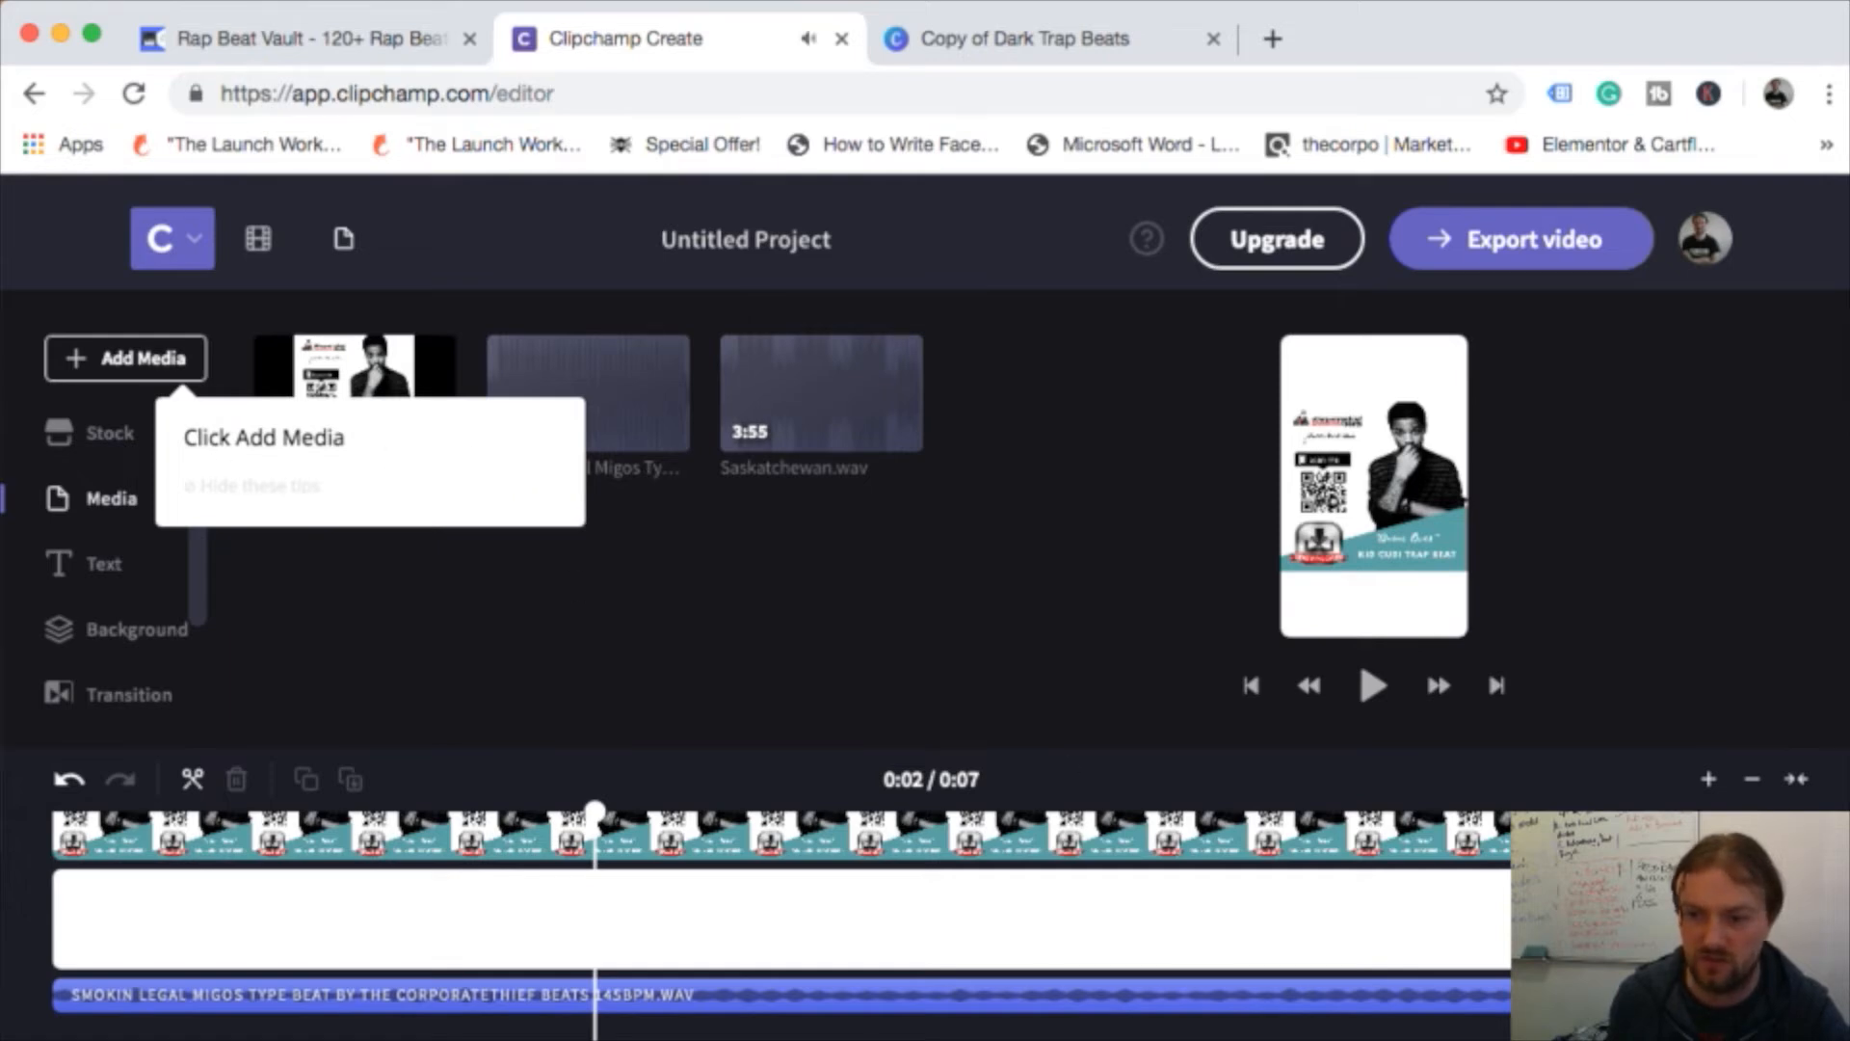
pyautogui.moveTo(1349, 1031); pyautogui.dragTo(1043, 623)
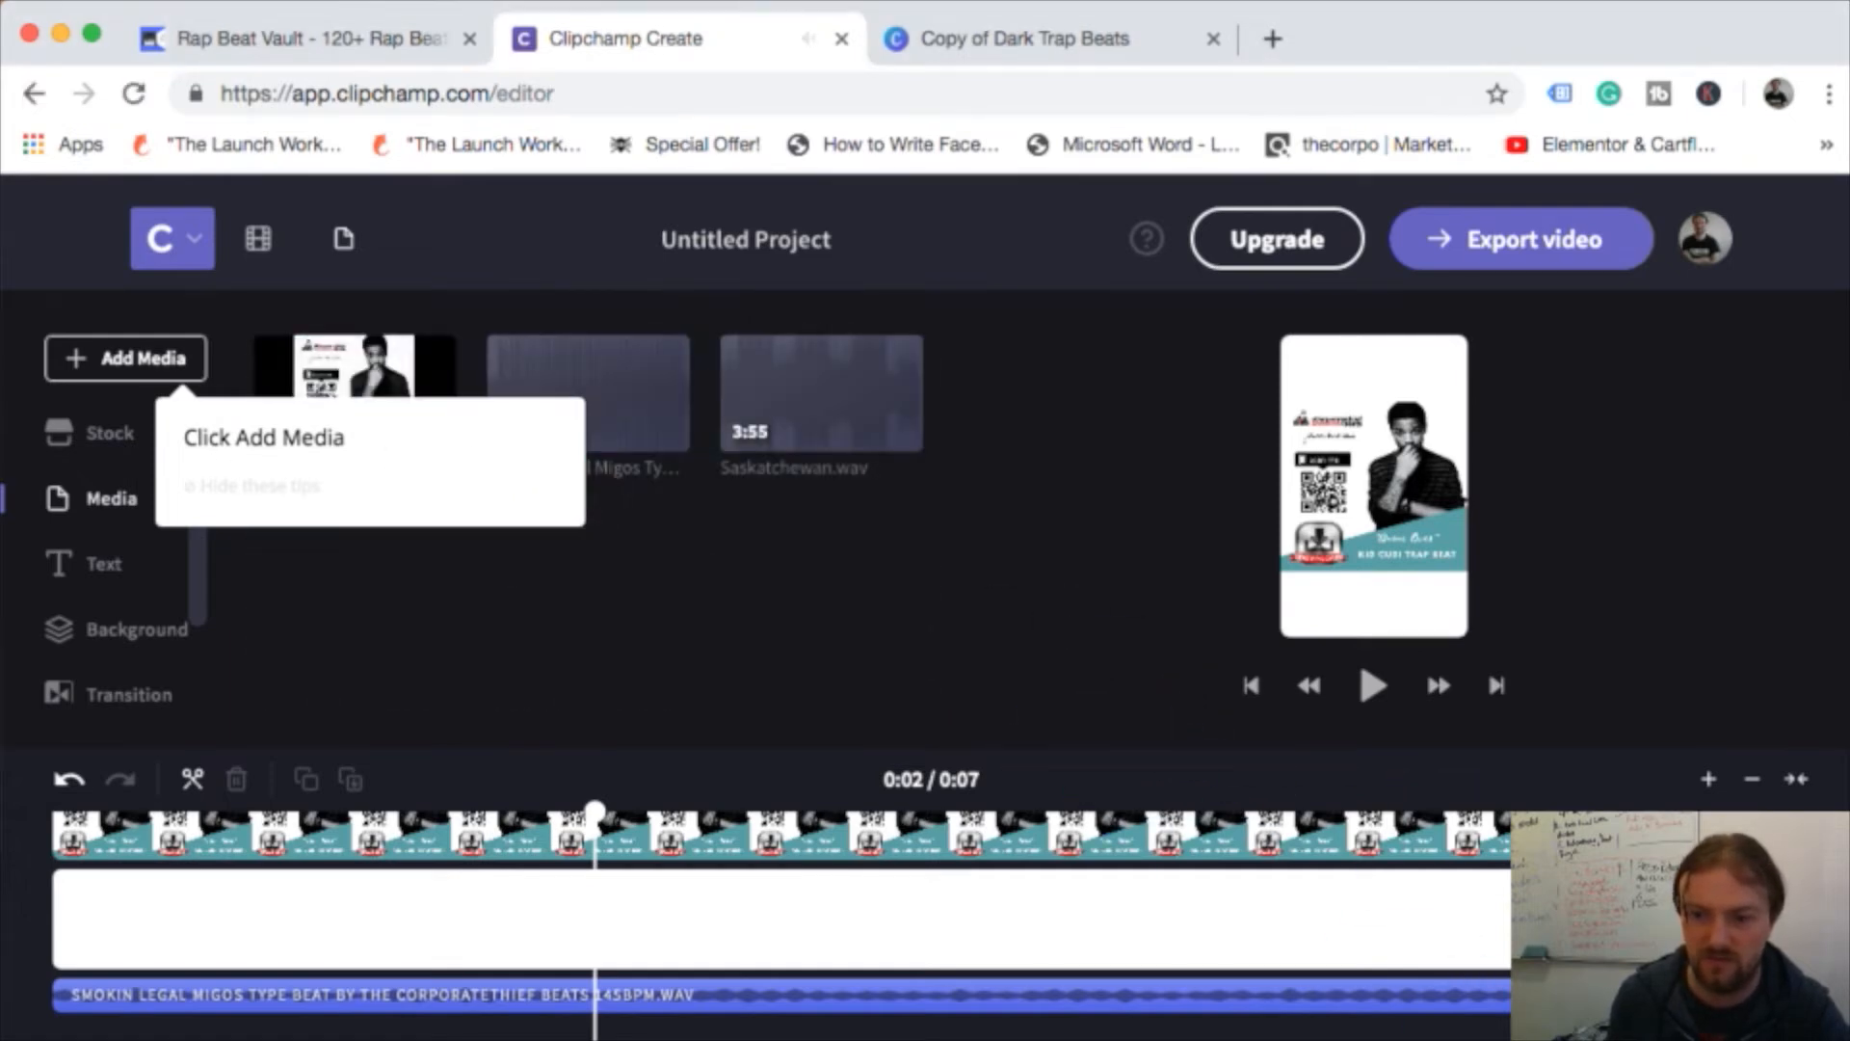
pyautogui.moveTo(1349, 1031); pyautogui.dragTo(743, 581)
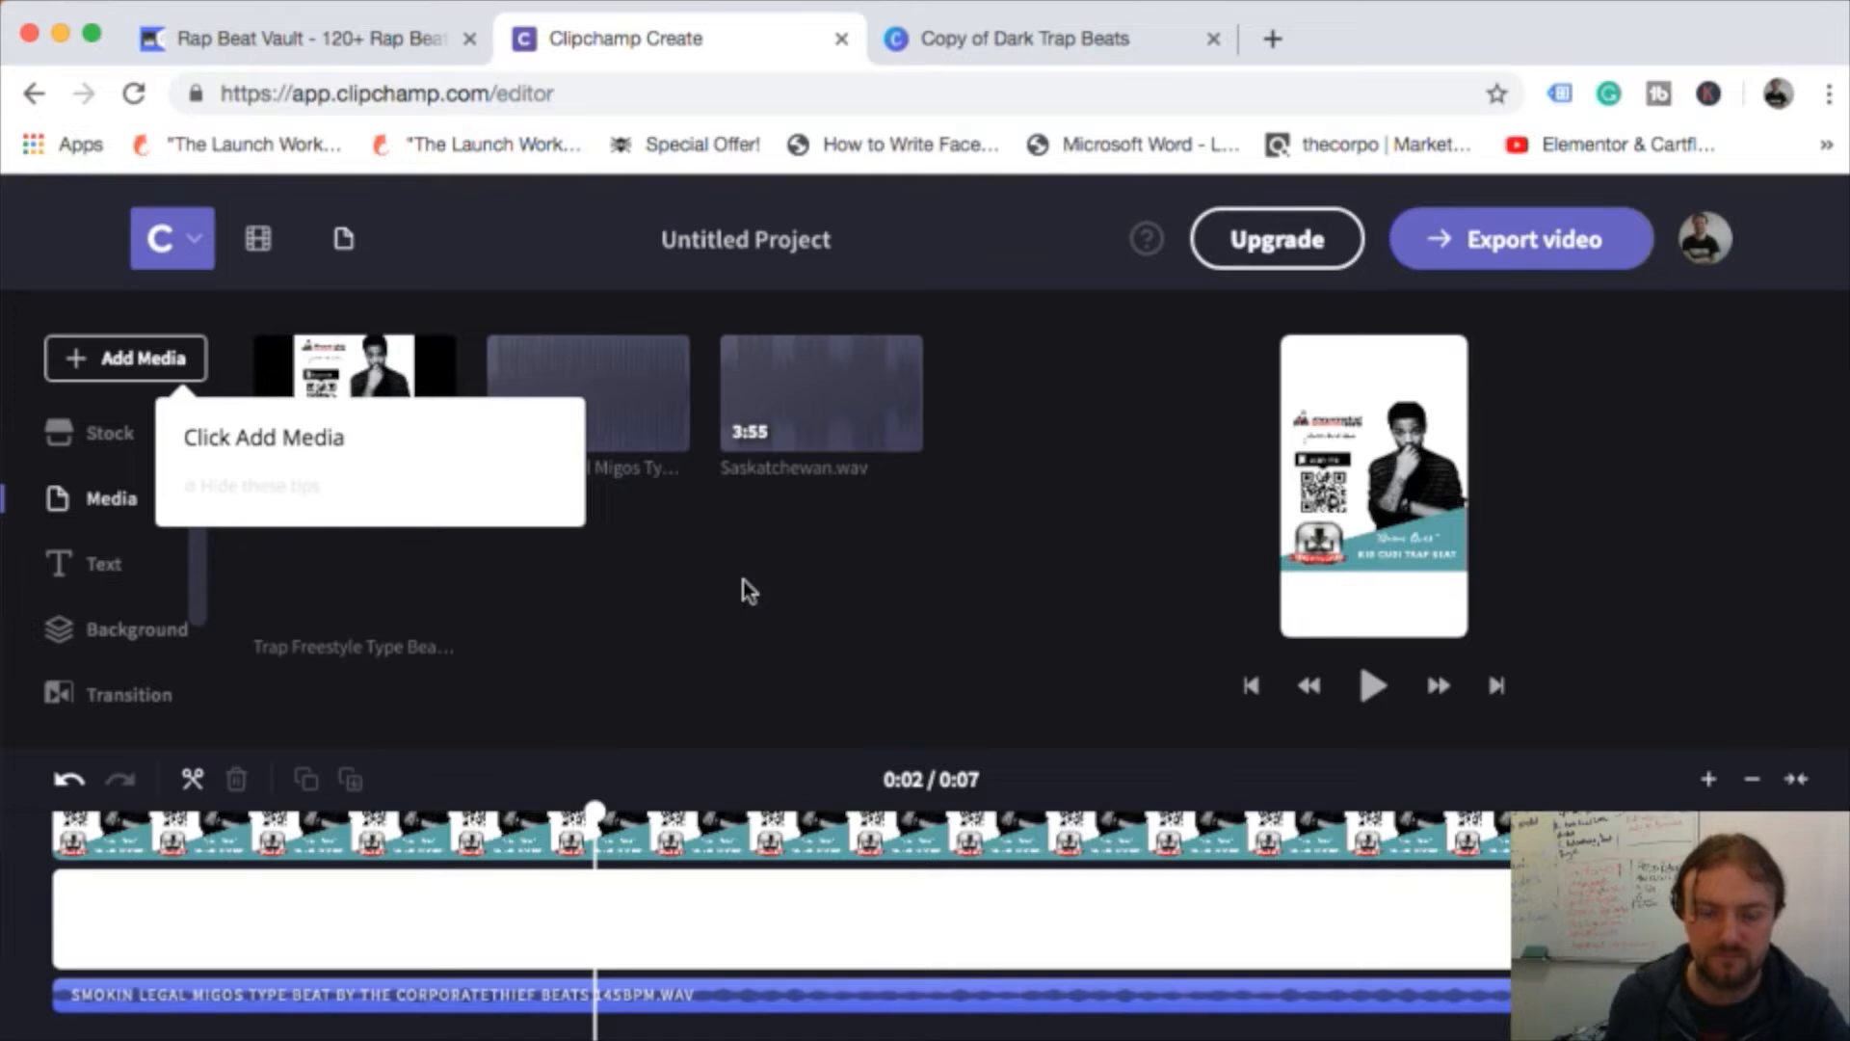
# - Replace the Kid Cudi image clip on the timeline with the Echelon image and extend it to the video's full length
pyautogui.moveTo(364, 576); pyautogui.dragTo(366, 866)
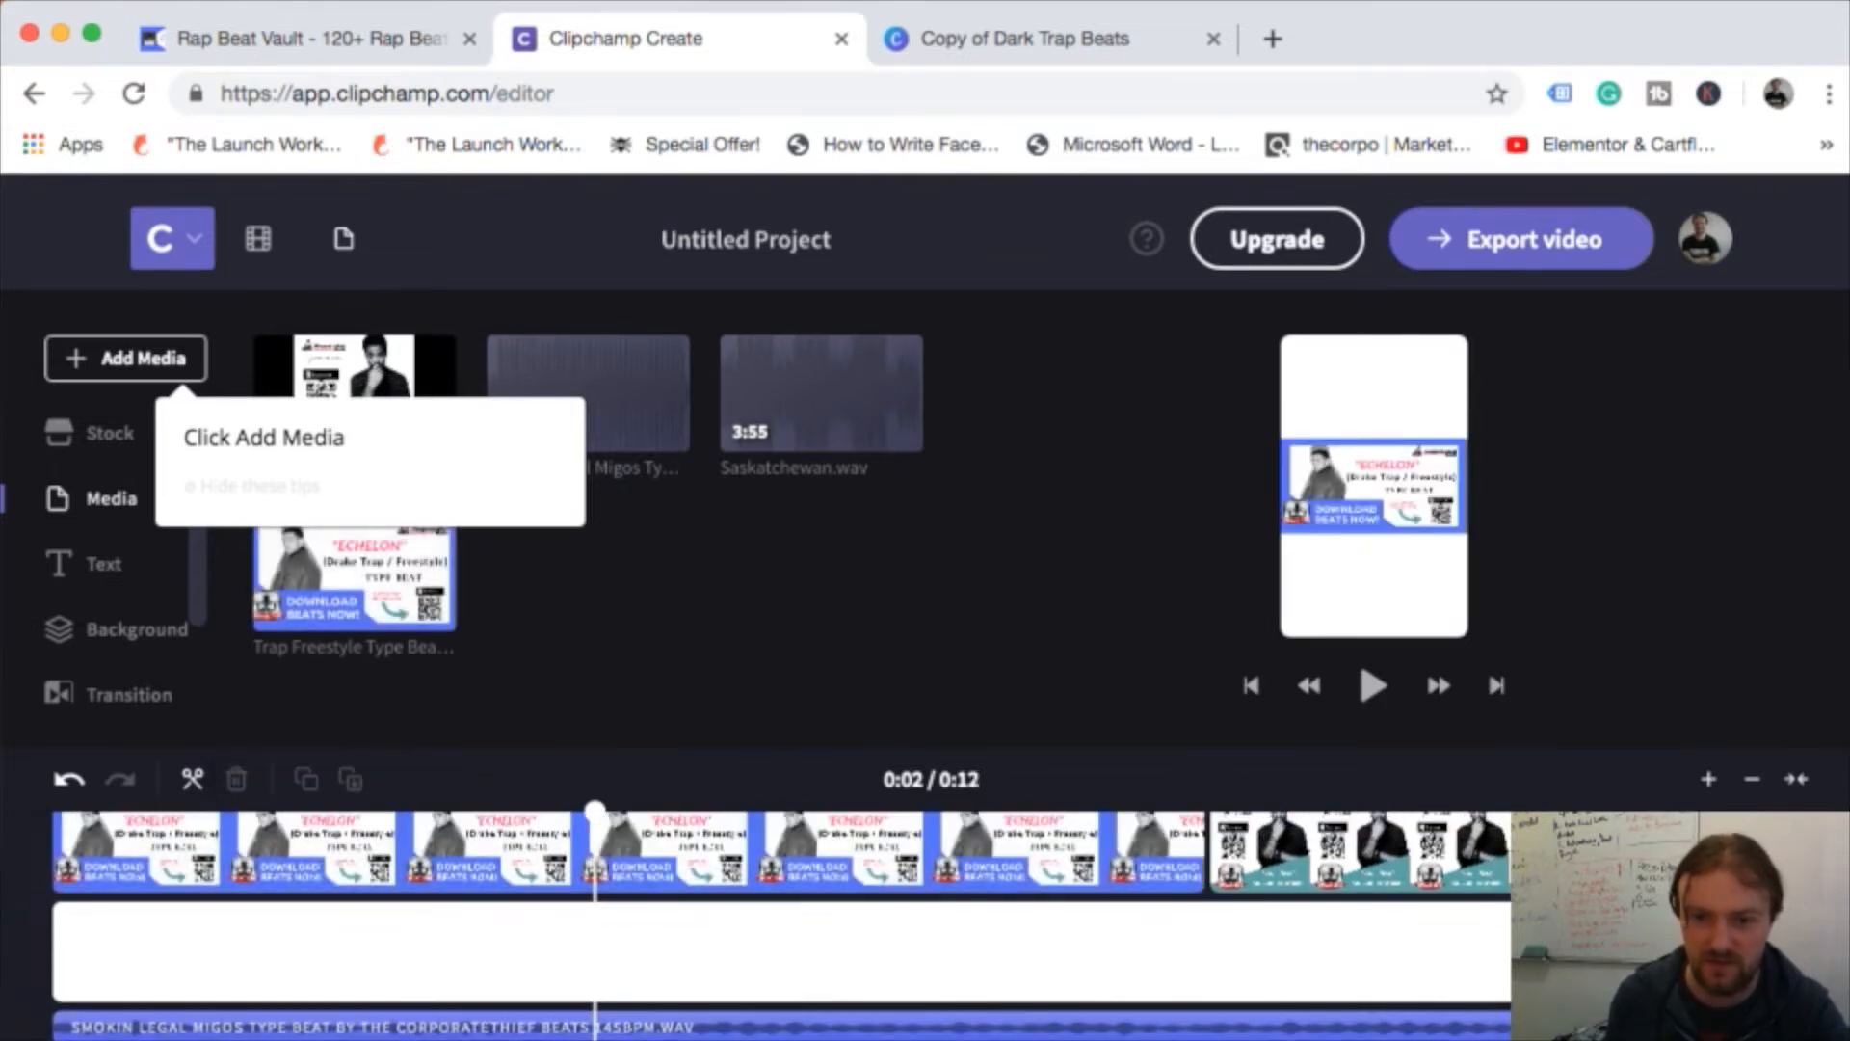
pyautogui.press('Delete')
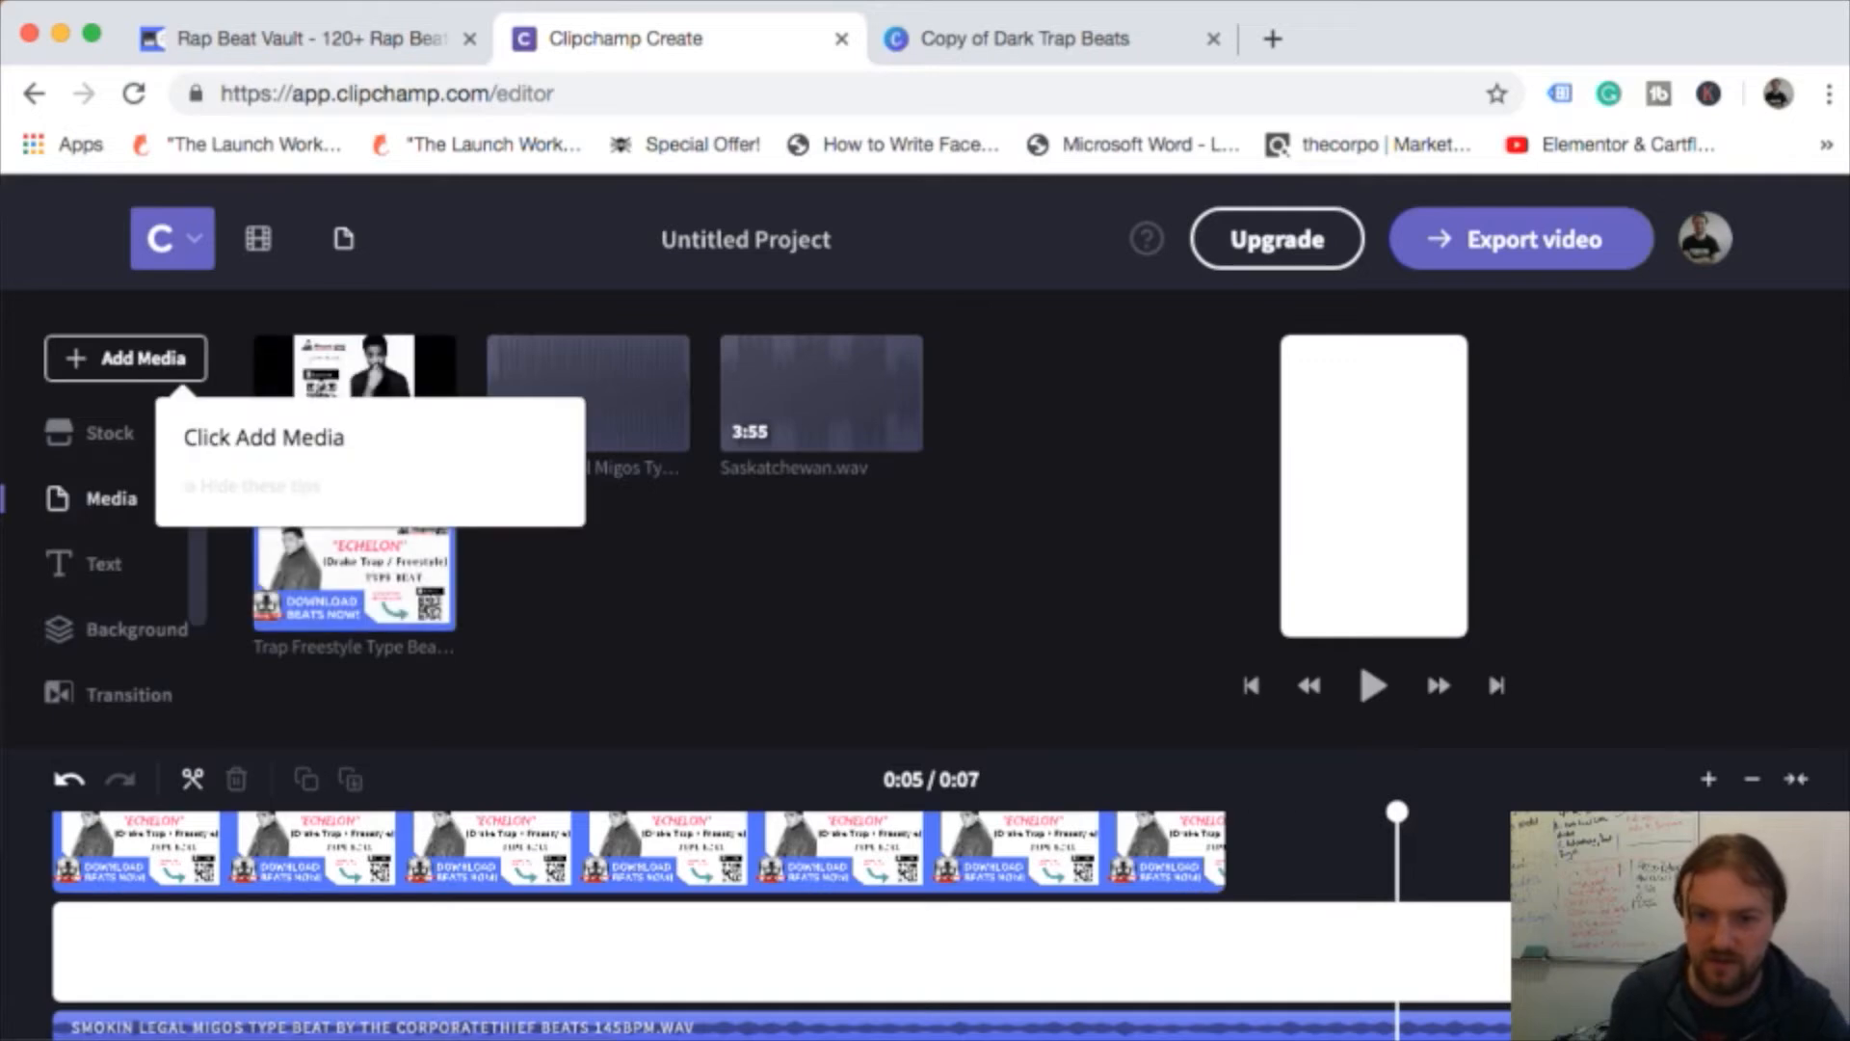
pyautogui.click(1220, 855)
pyautogui.moveTo(1219, 849); pyautogui.dragTo(1258, 848)
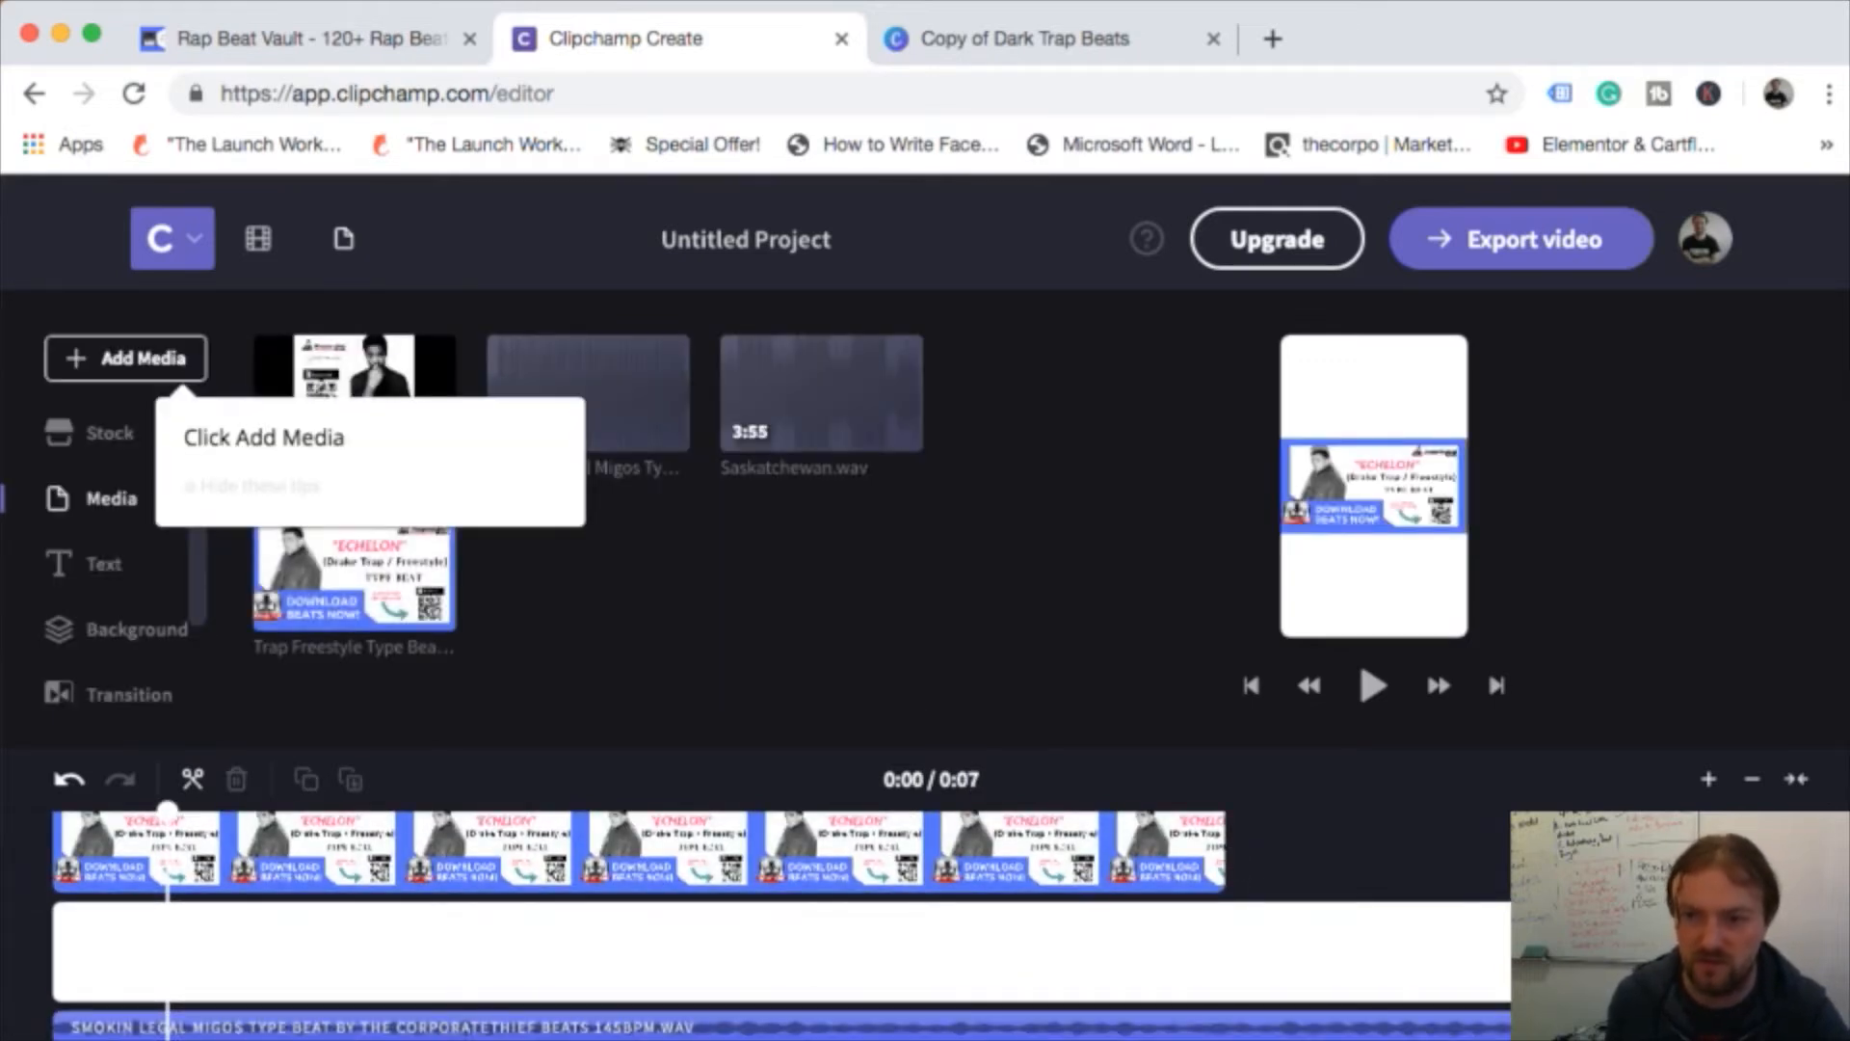
pyautogui.moveTo(1222, 858); pyautogui.dragTo(1570, 850)
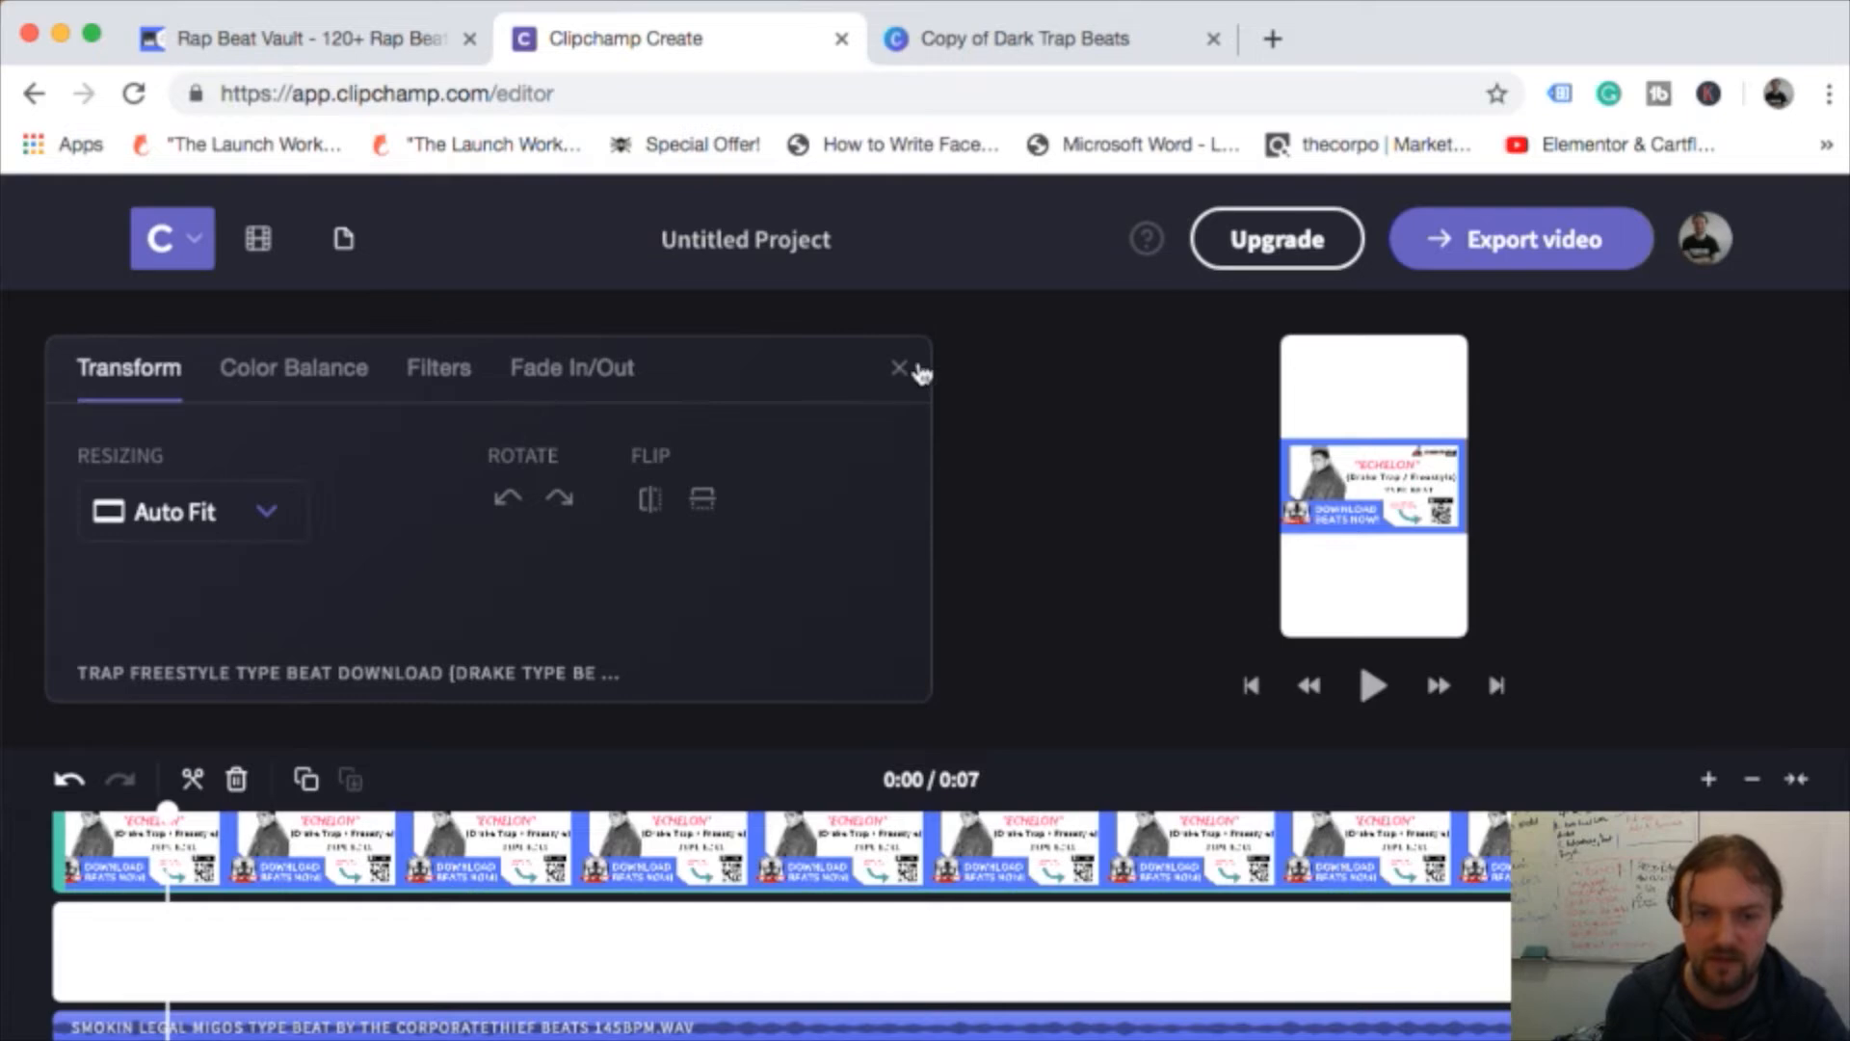
# - Examine the Echelon clip's fade, filter, colour balance and transform options without changing them
pyautogui.click(569, 376)
pyautogui.moveTo(92, 495)
pyautogui.mouseDown()
pyautogui.moveTo(814, 494)
pyautogui.moveTo(91, 496)
pyautogui.mouseUp()
pyautogui.moveTo(92, 594)
pyautogui.mouseDown()
pyautogui.moveTo(910, 576)
pyautogui.moveTo(817, 595)
pyautogui.moveTo(91, 598)
pyautogui.mouseUp()
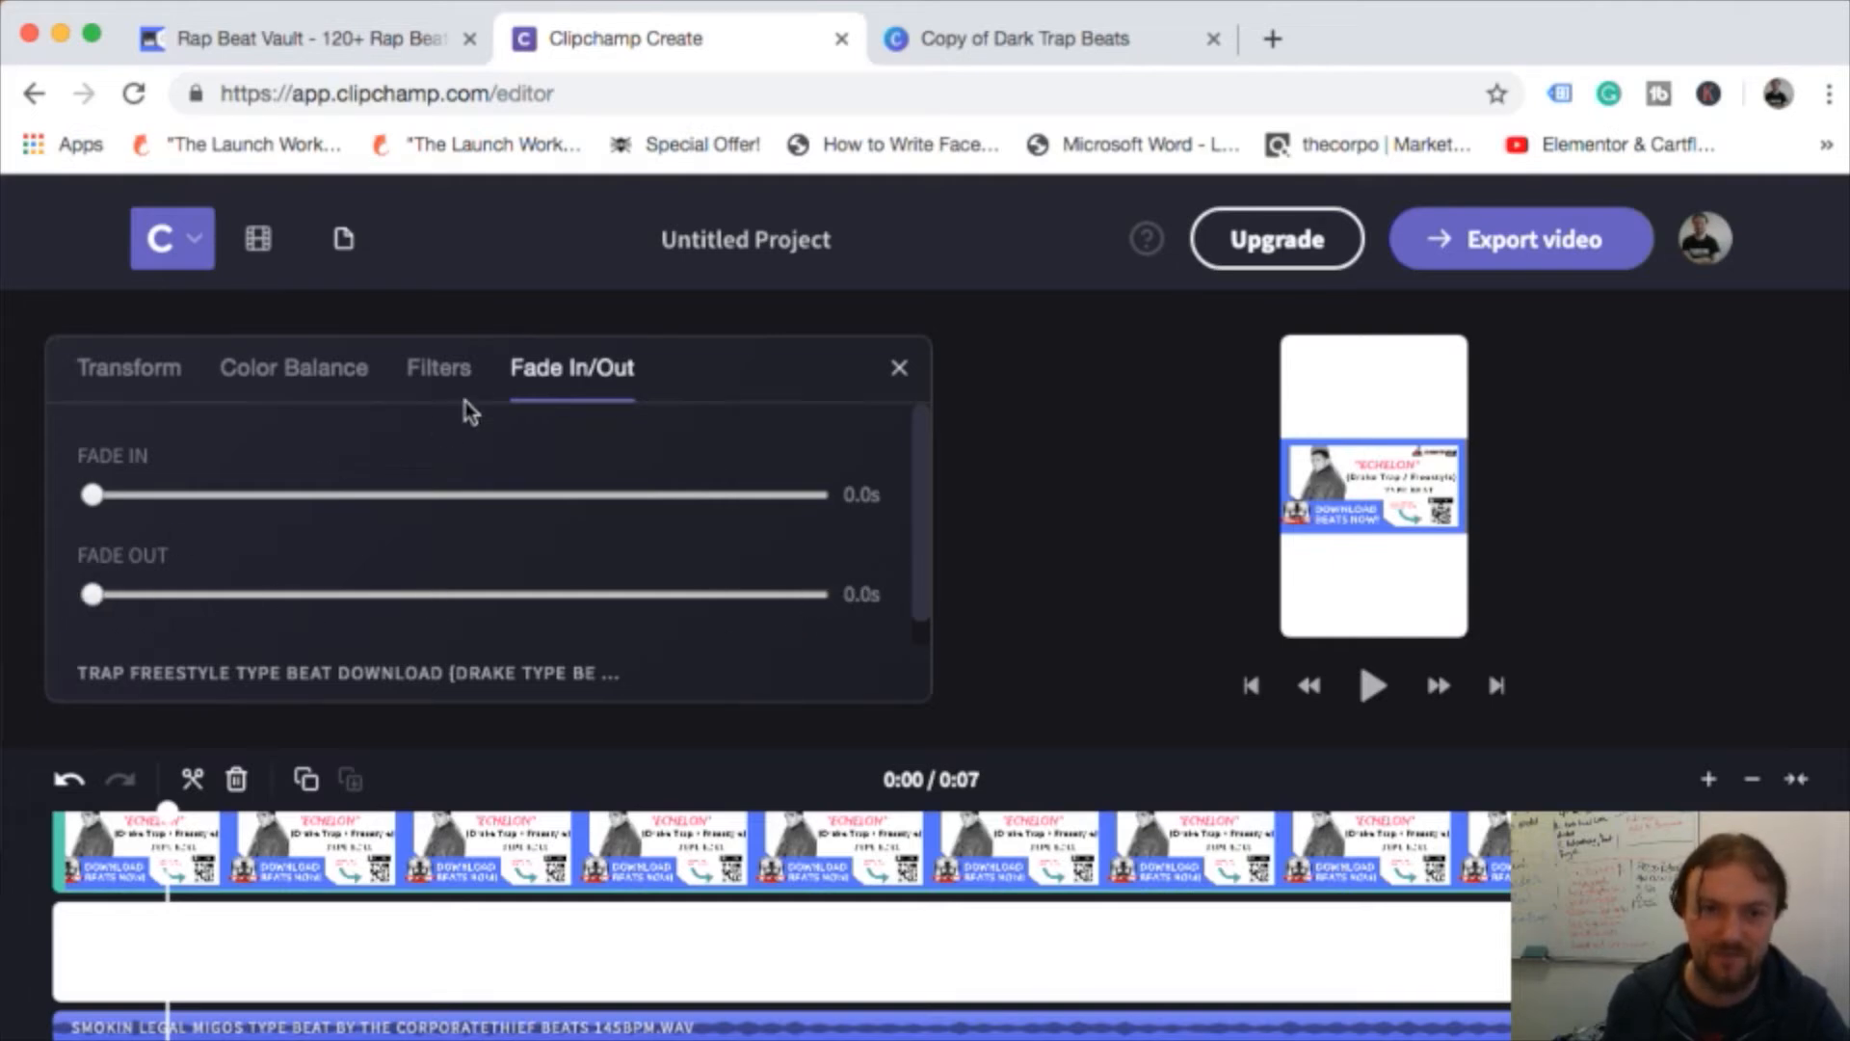
pyautogui.click(437, 370)
pyautogui.click(313, 377)
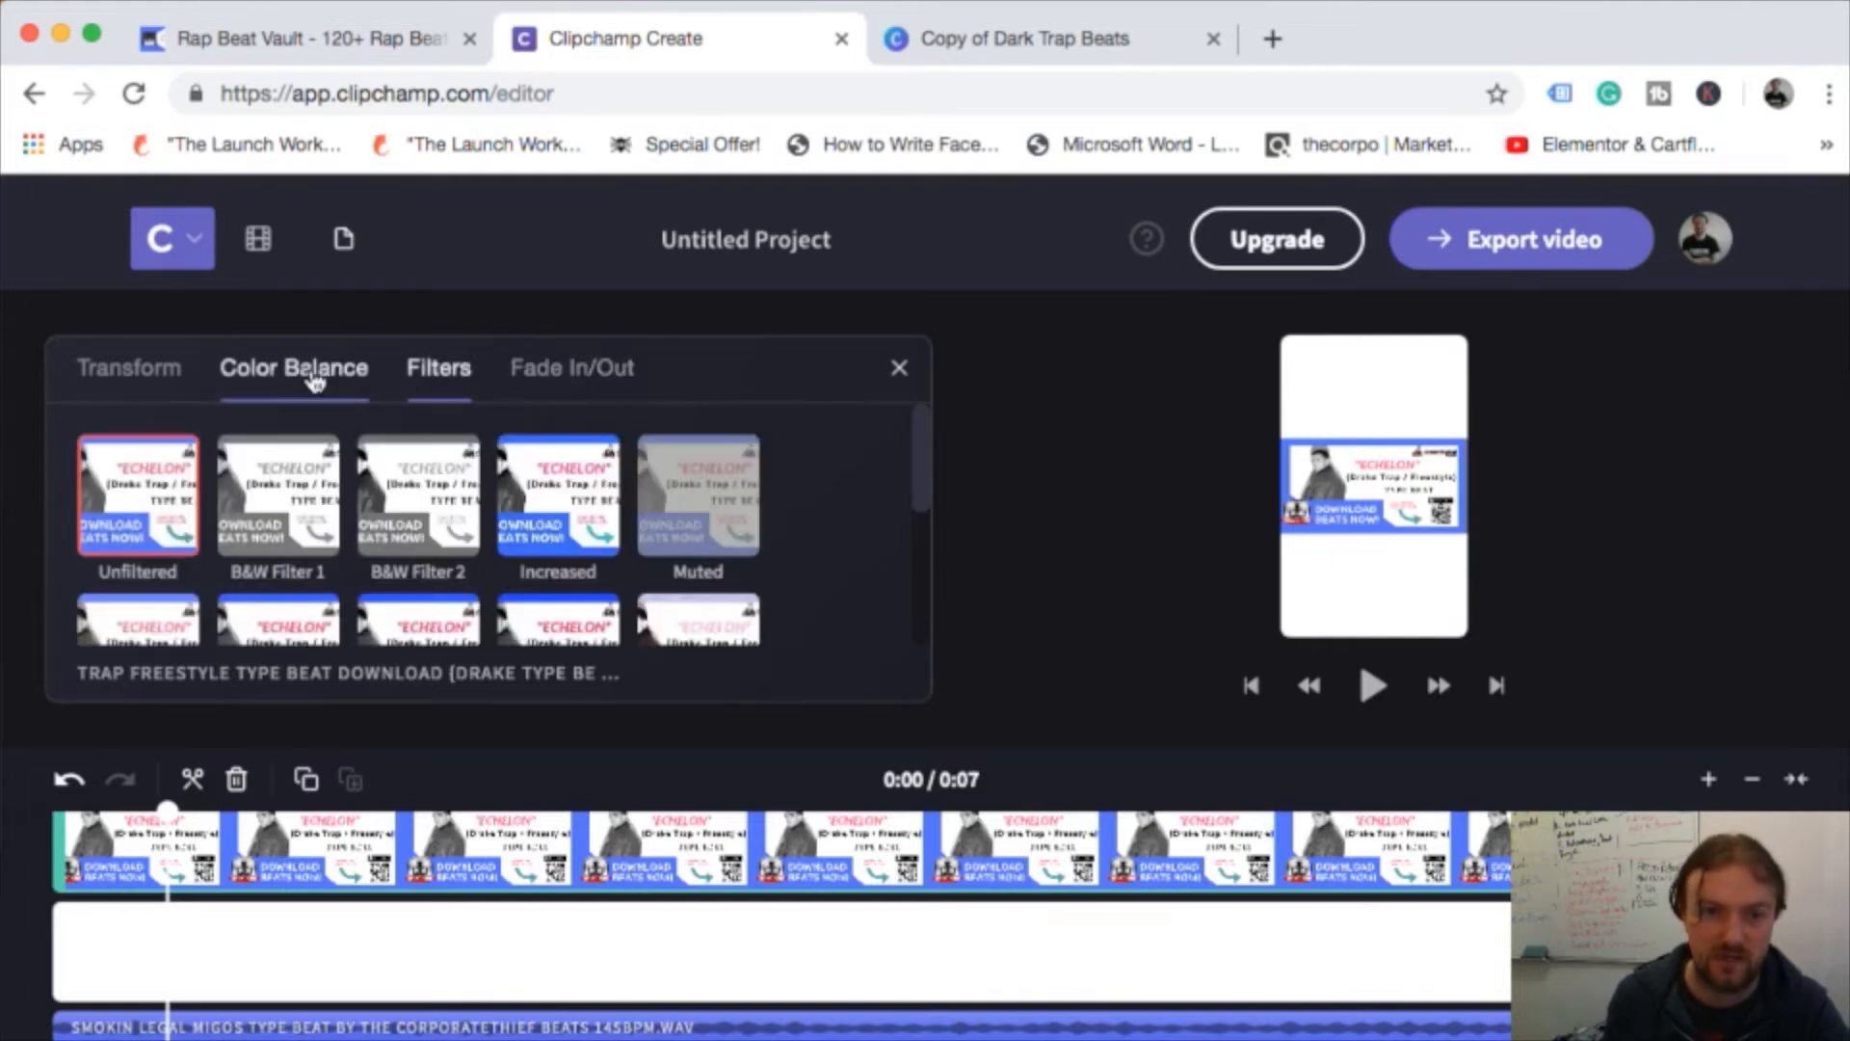
pyautogui.click(463, 366)
pyautogui.click(178, 371)
pyautogui.click(910, 369)
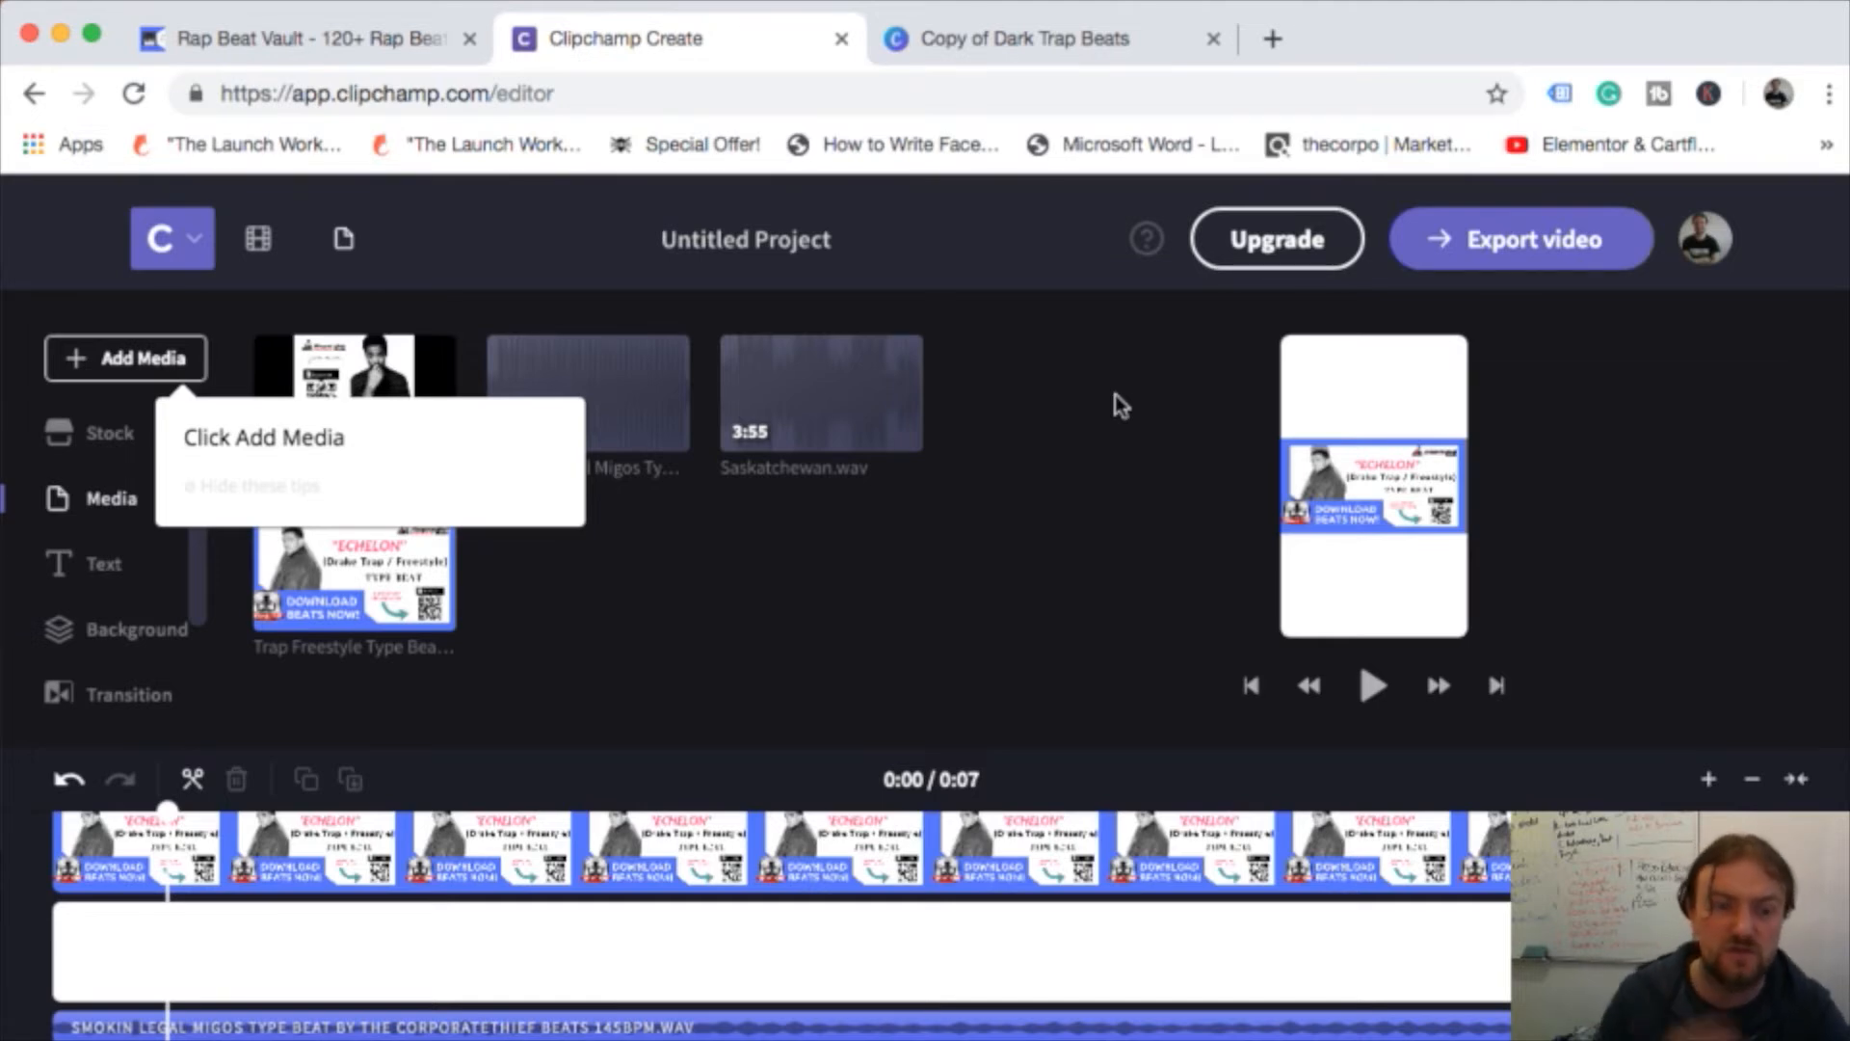
# - Review the Creator, Business and Business Platinum upgrade plans, comparing yearly with monthly billing, and return to the editor
pyautogui.click(1250, 238)
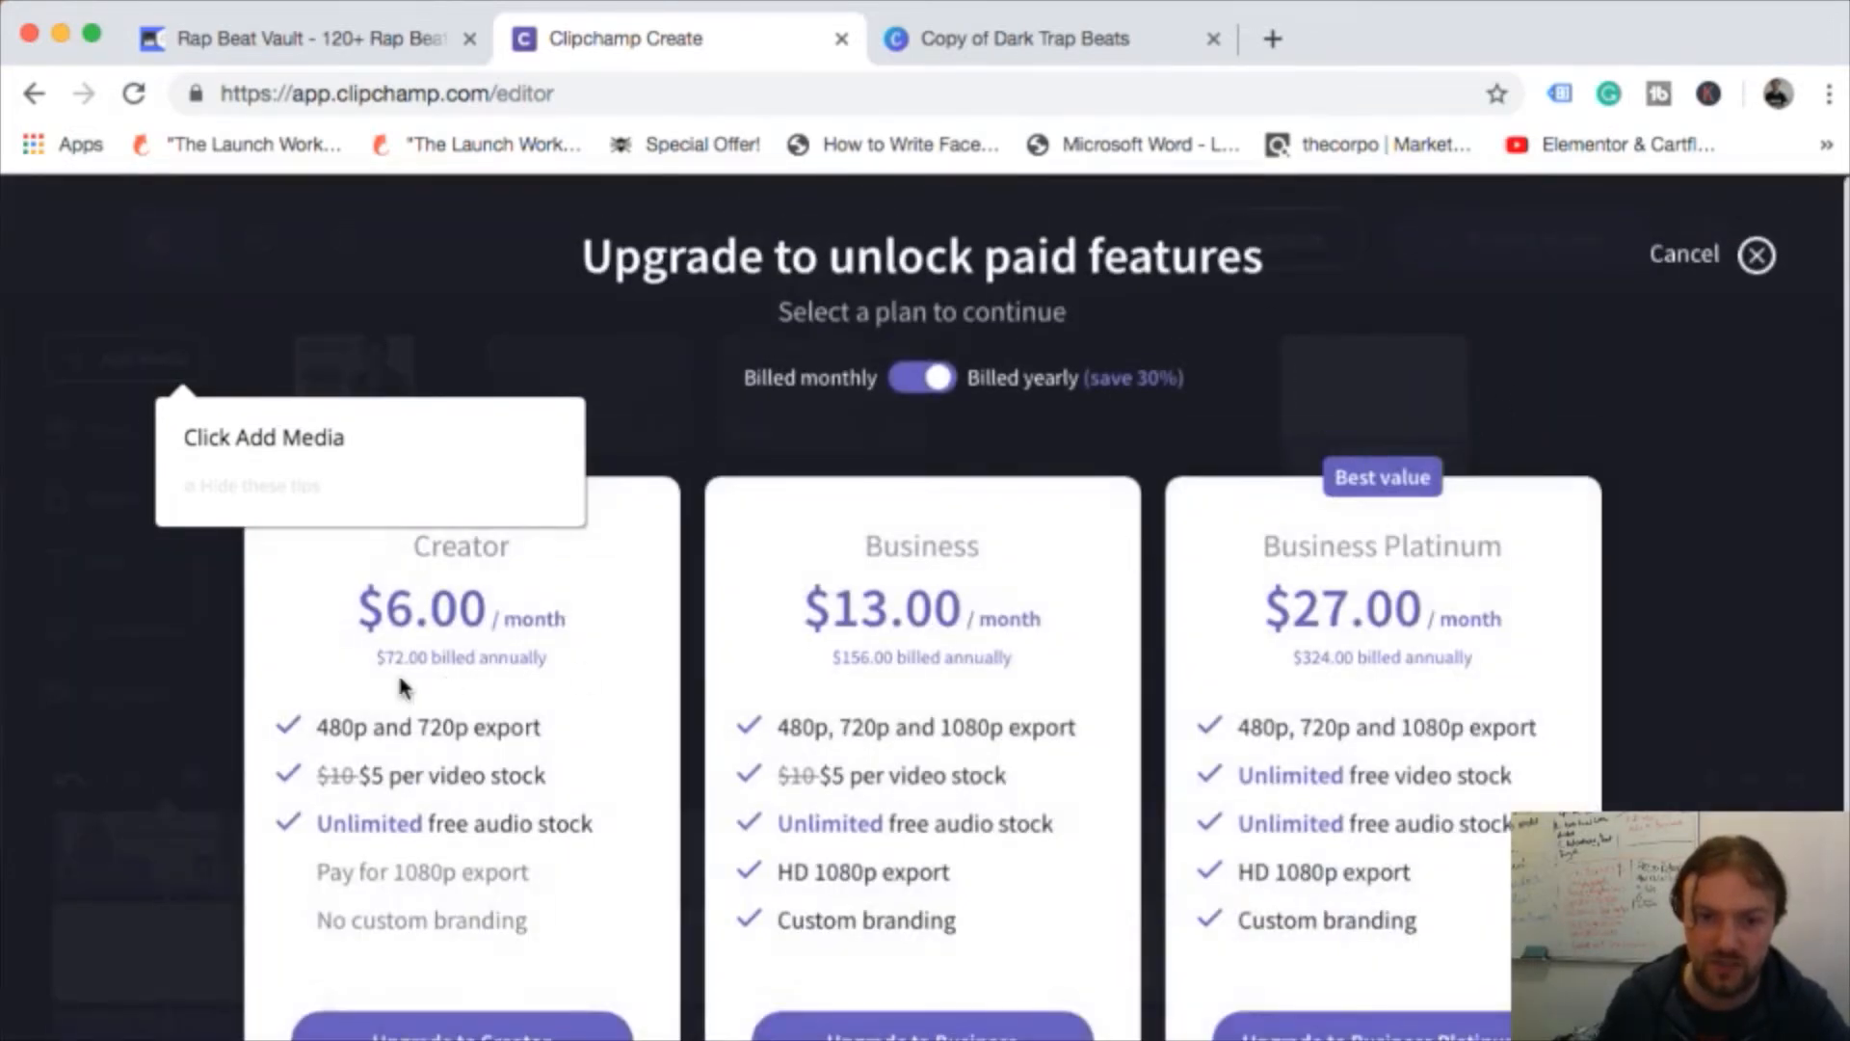
pyautogui.moveTo(412, 726); pyautogui.dragTo(548, 735)
pyautogui.moveTo(294, 621); pyautogui.dragTo(598, 628)
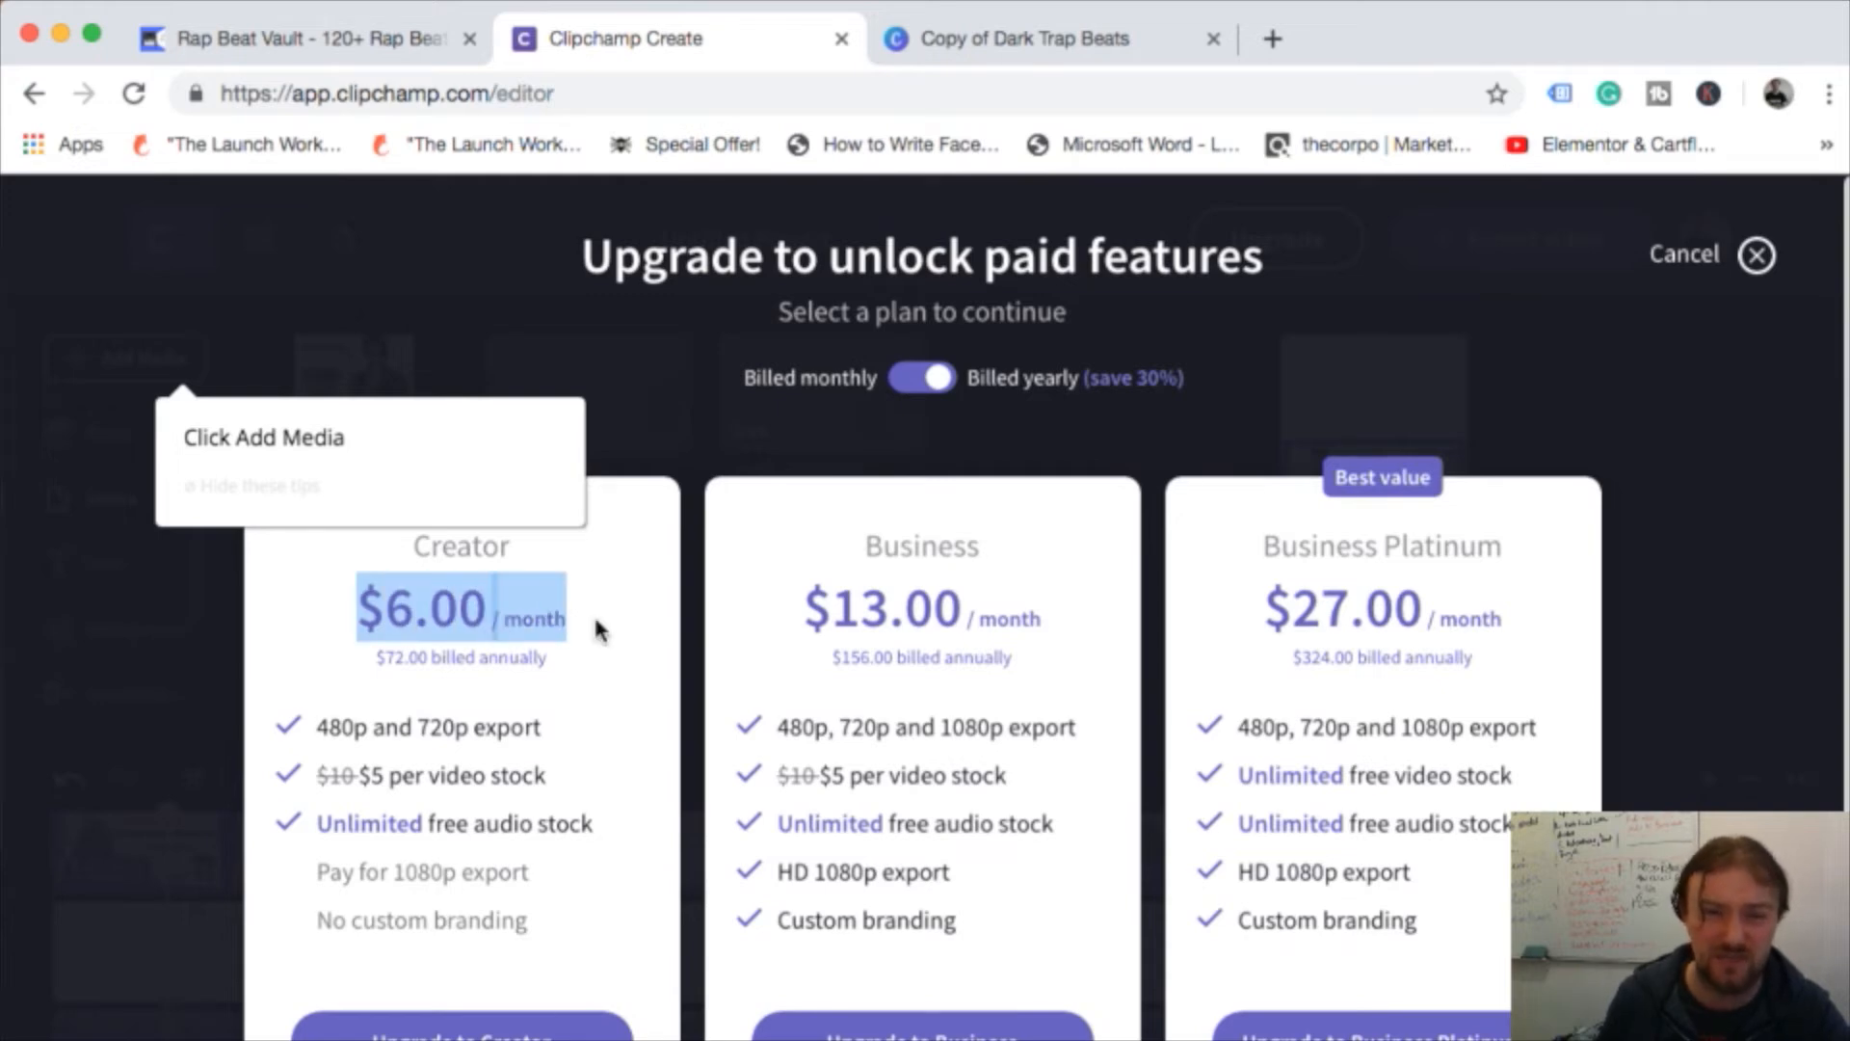
pyautogui.click(906, 379)
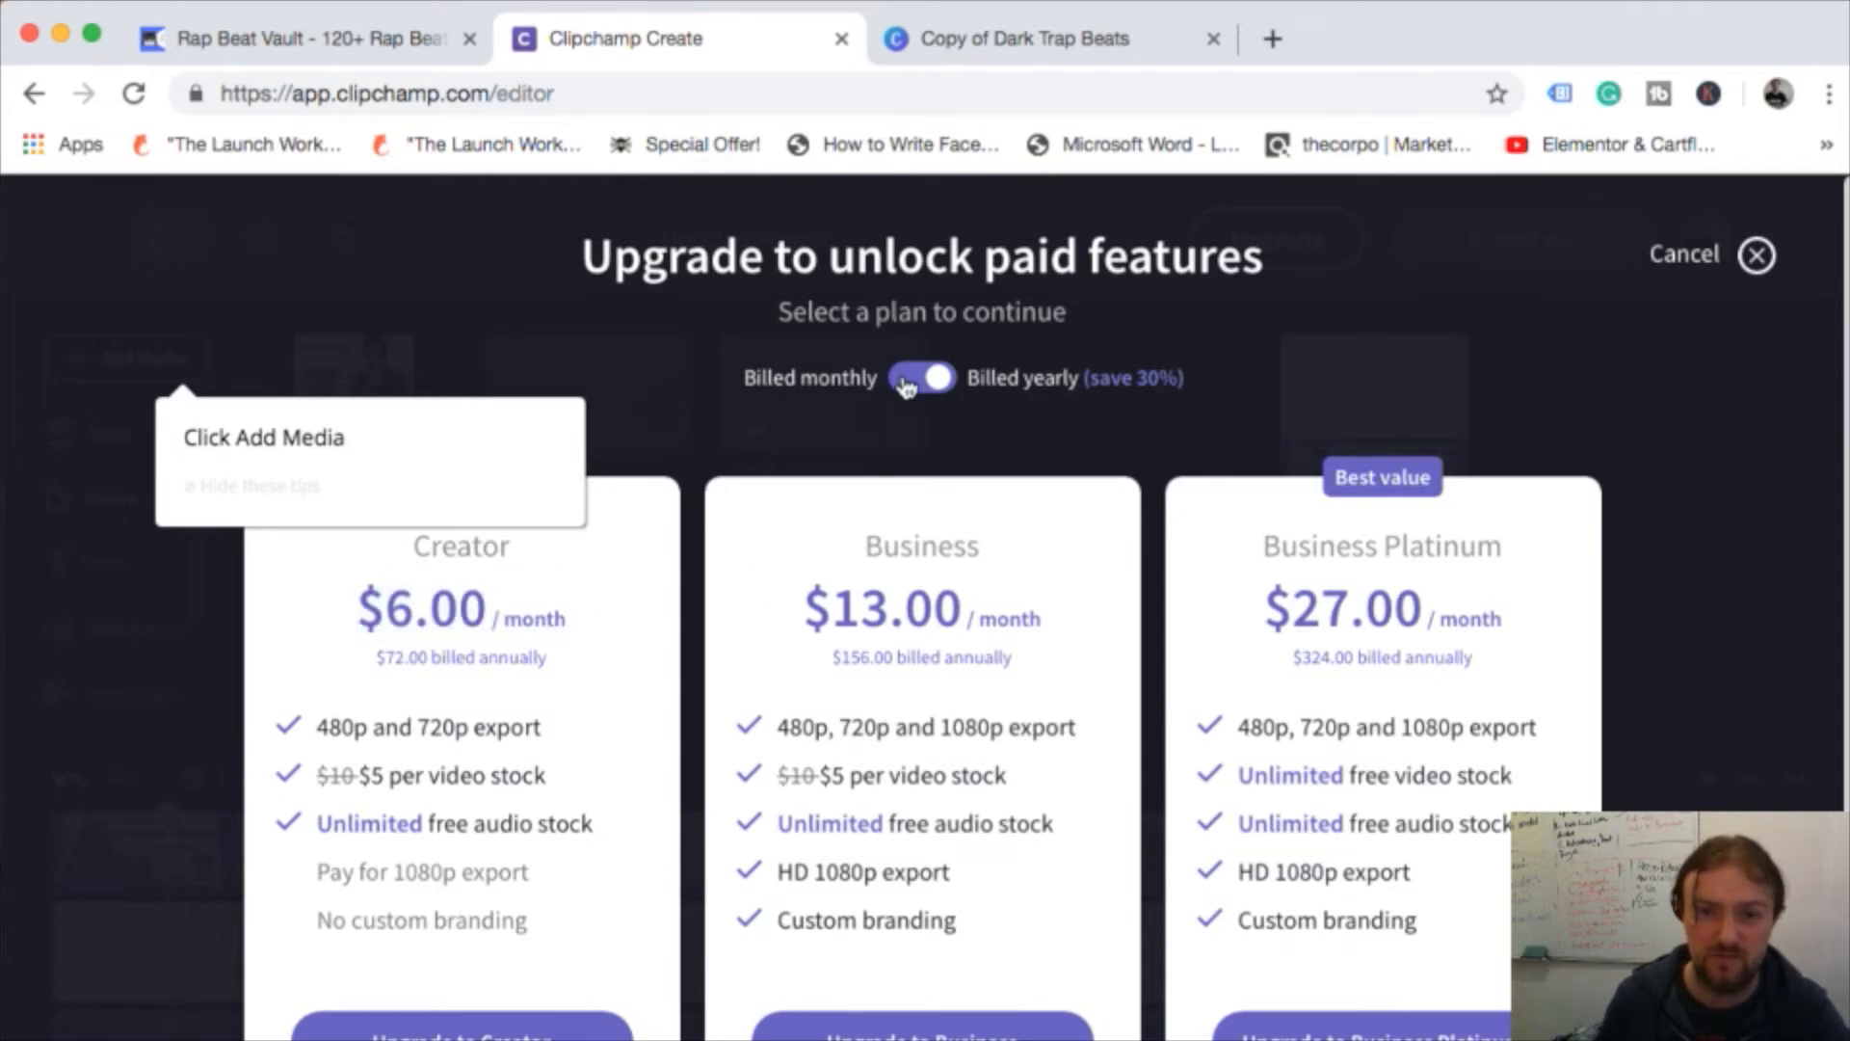
pyautogui.moveTo(216, 633); pyautogui.dragTo(548, 622)
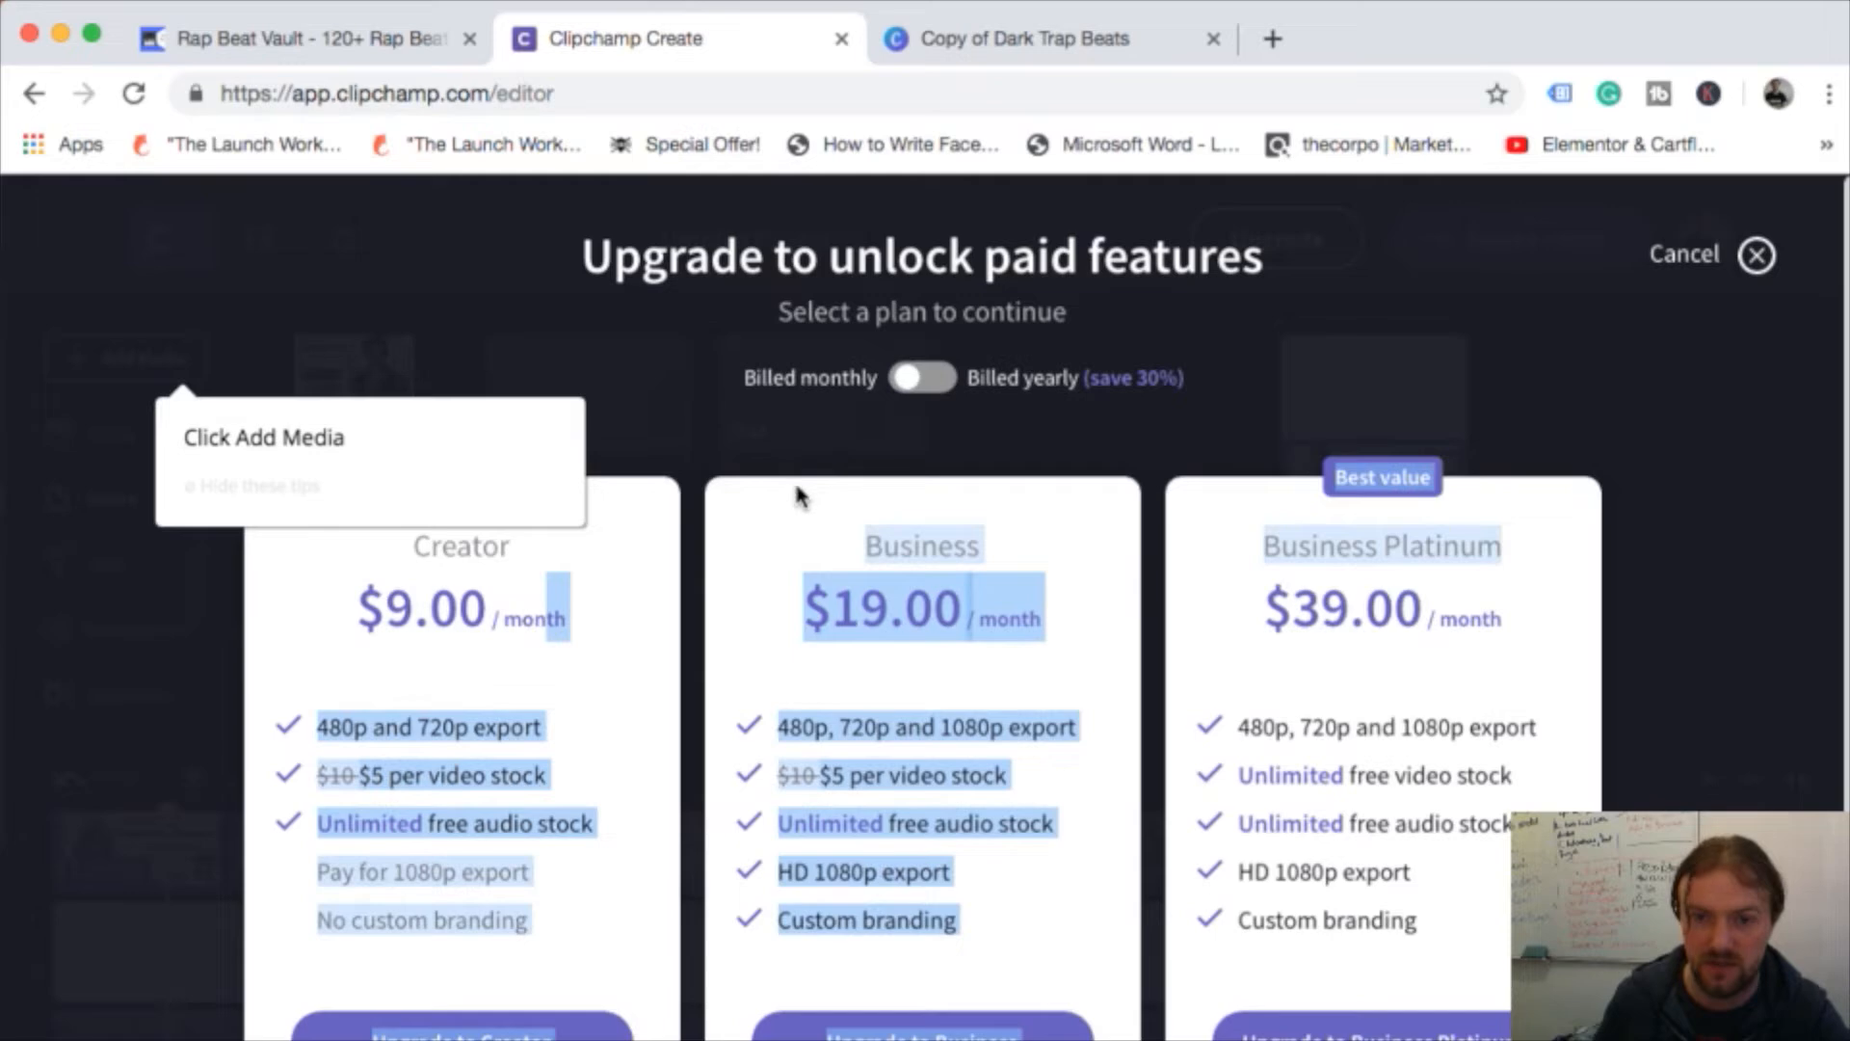
pyautogui.moveTo(805, 613); pyautogui.dragTo(1048, 619)
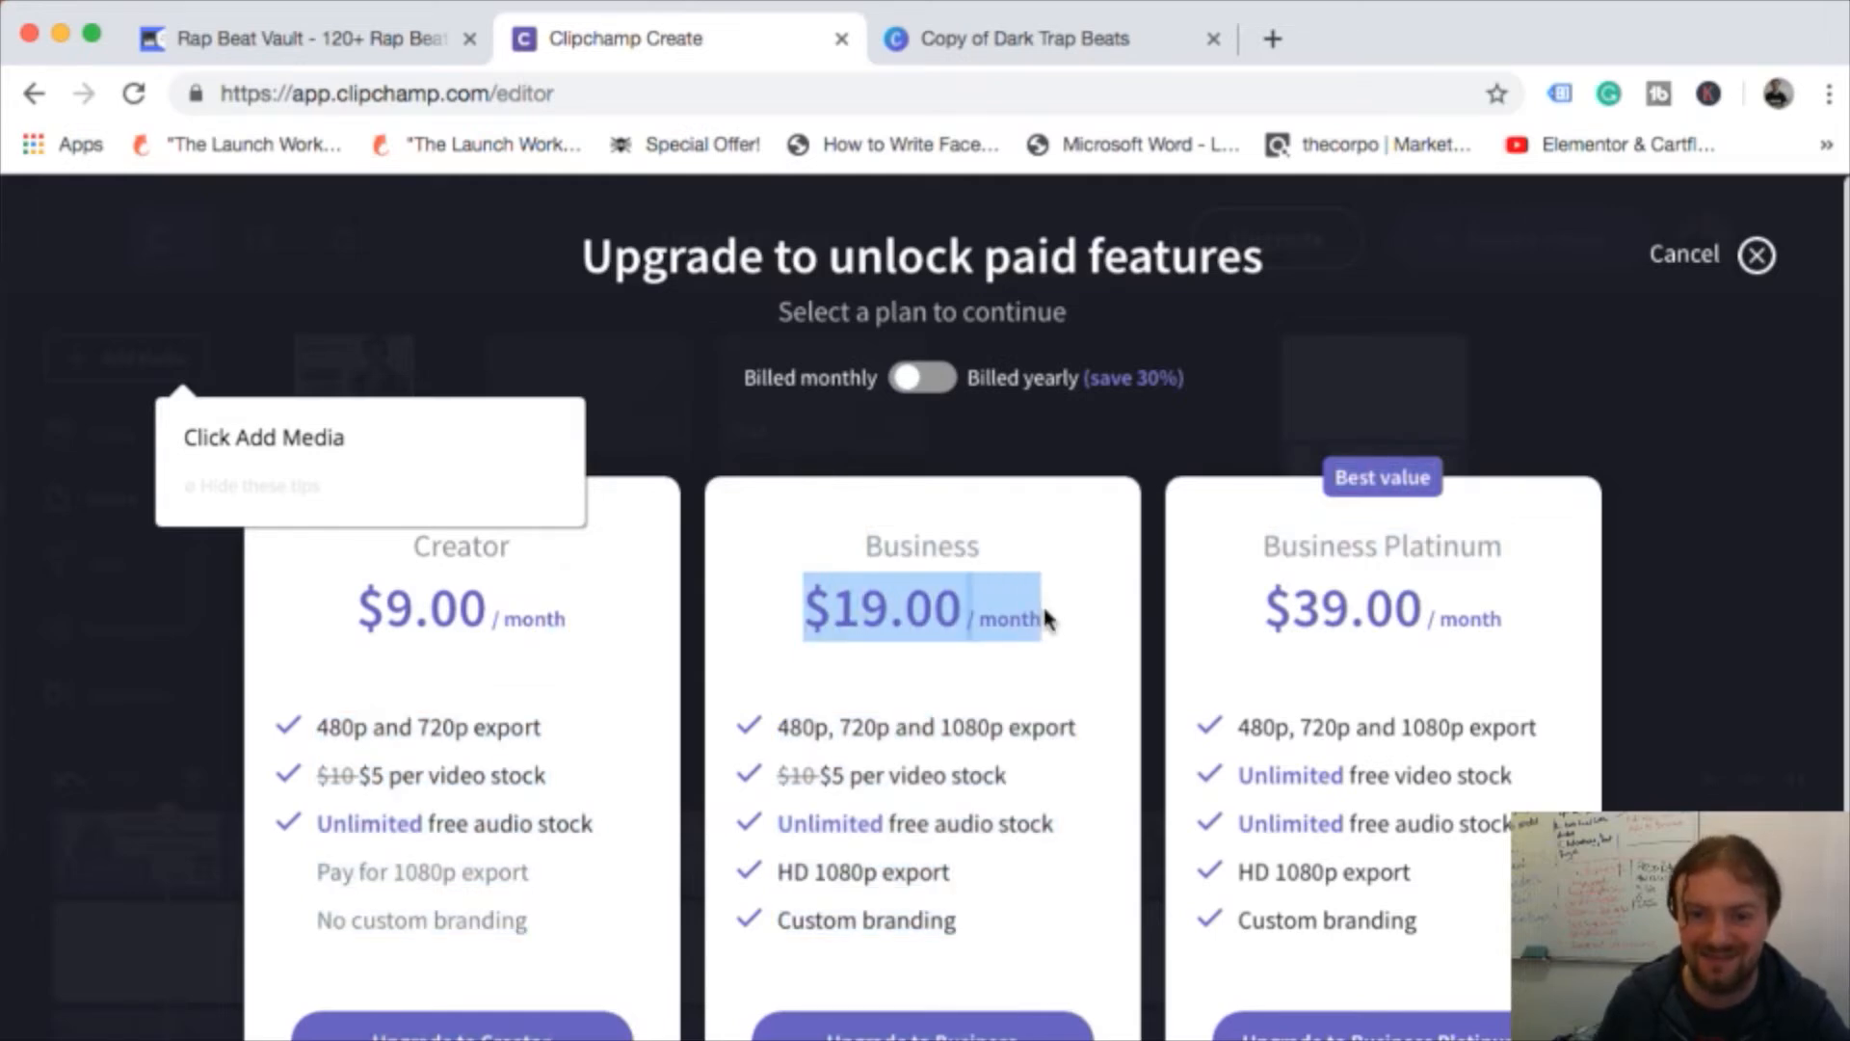
pyautogui.moveTo(1264, 609); pyautogui.dragTo(1542, 602)
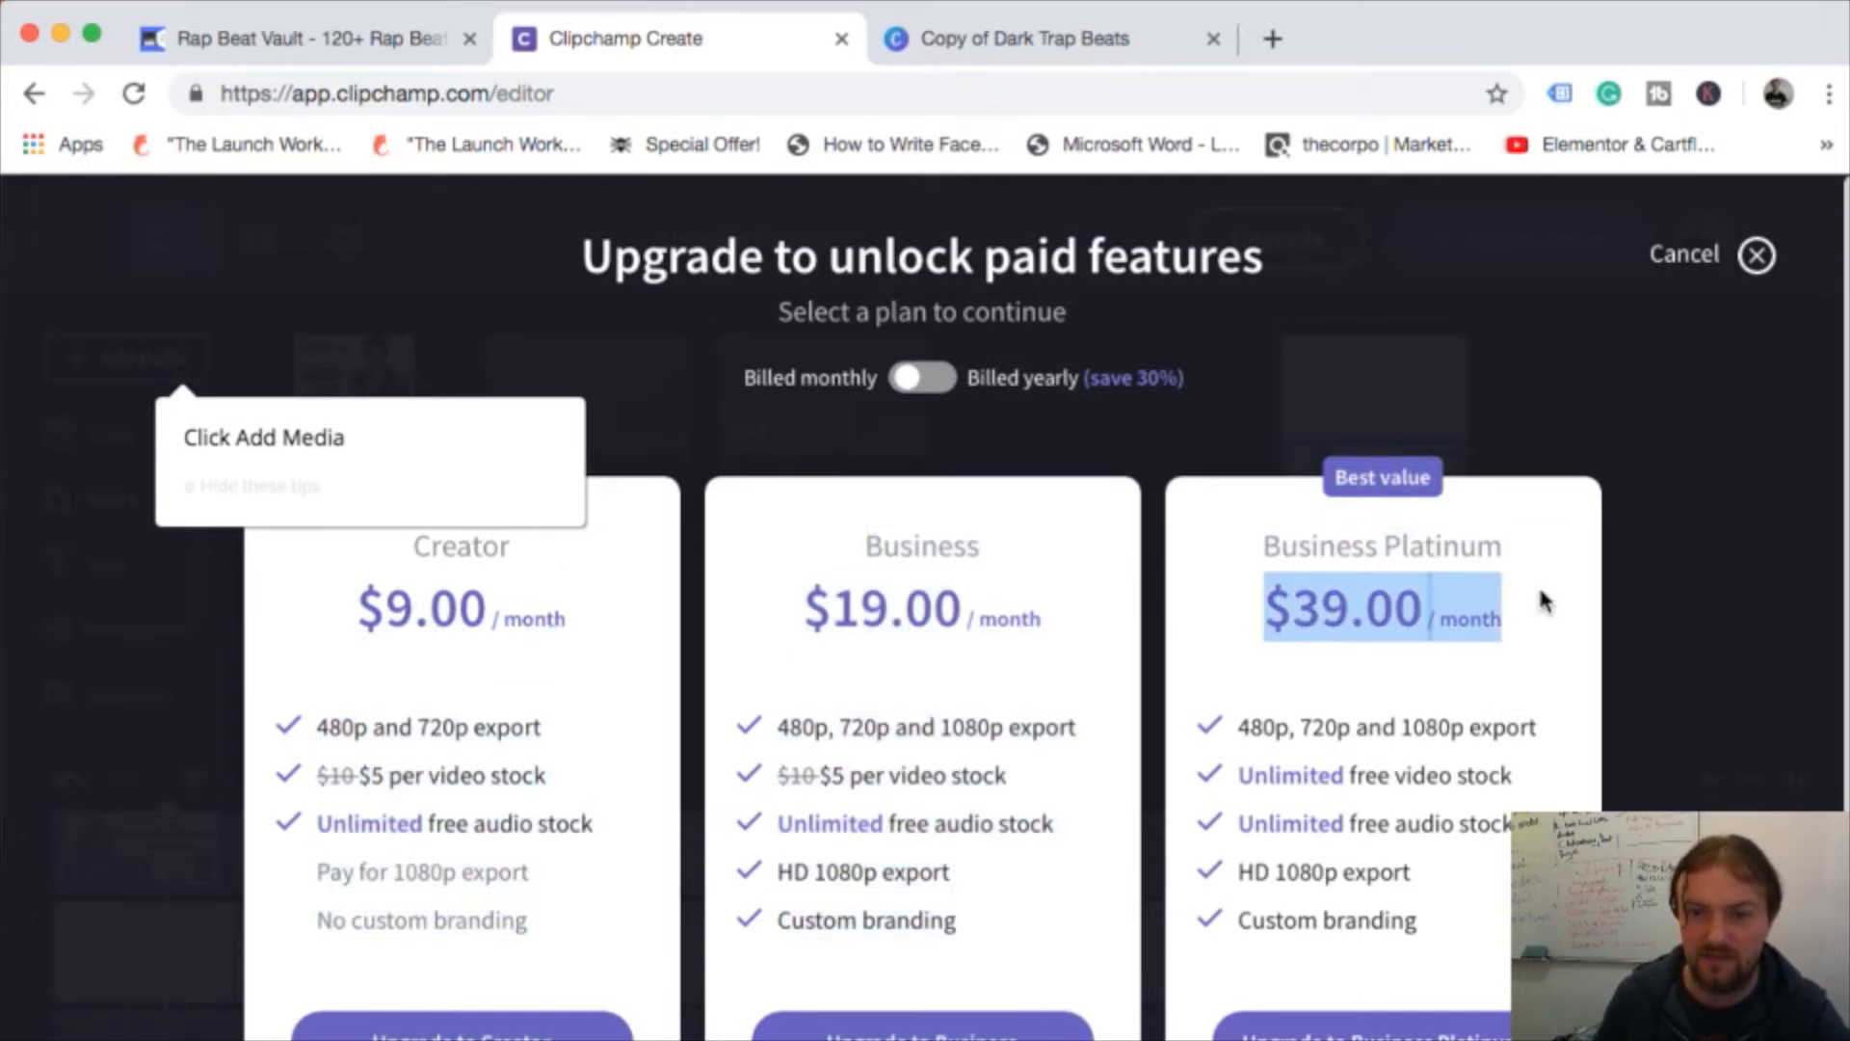
pyautogui.scroll(-2, 1129, 640)
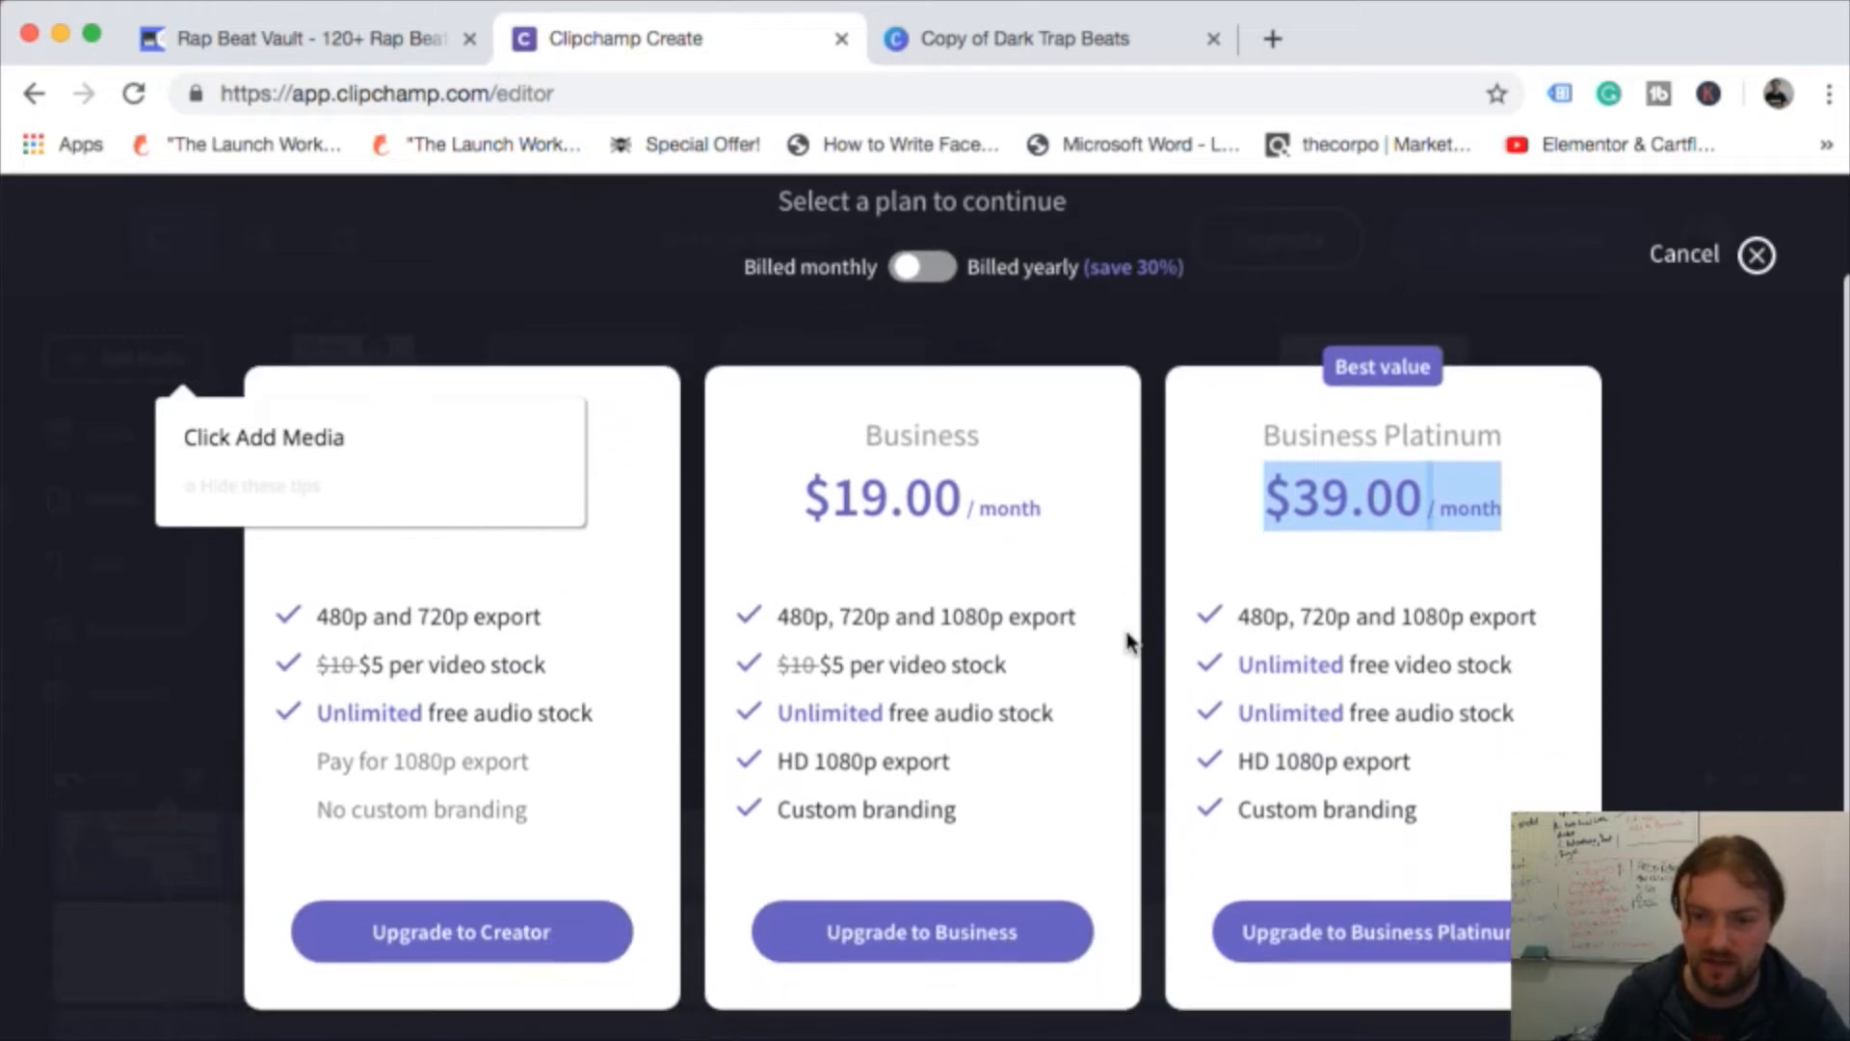
pyautogui.scroll(2, 1130, 640)
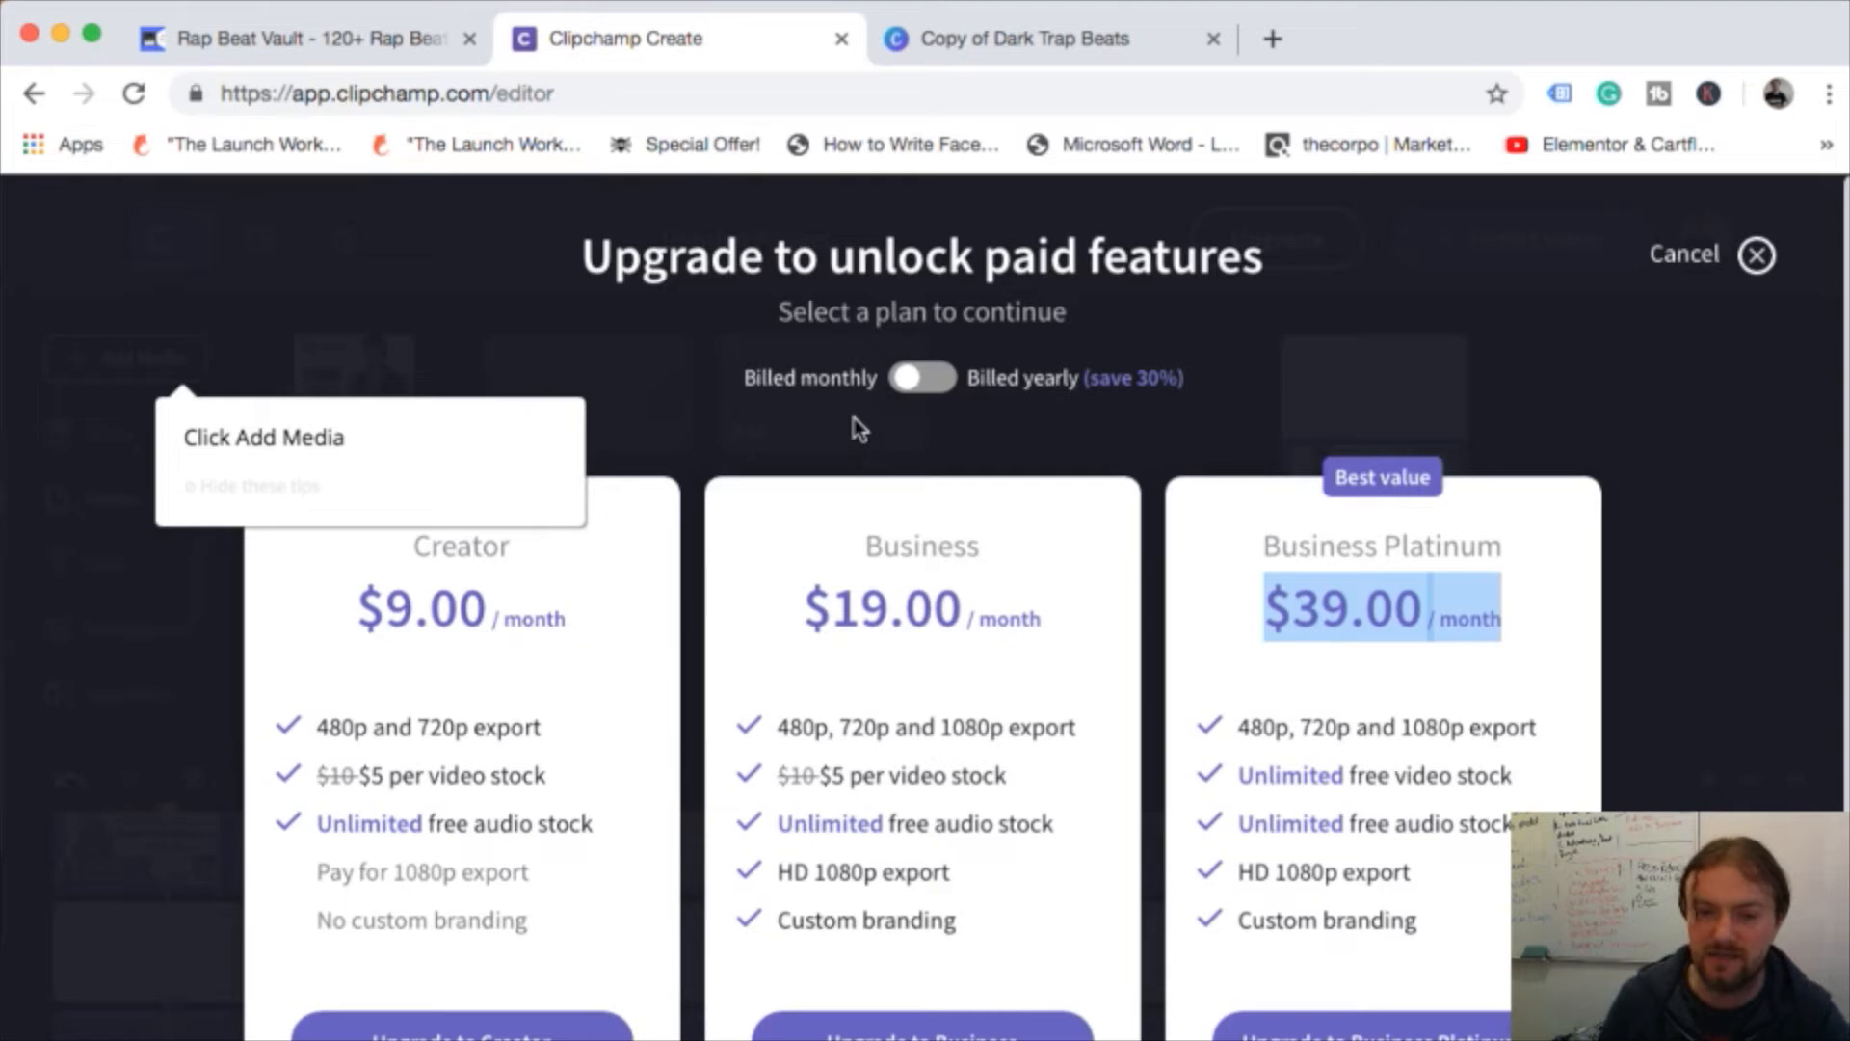
pyautogui.click(1756, 257)
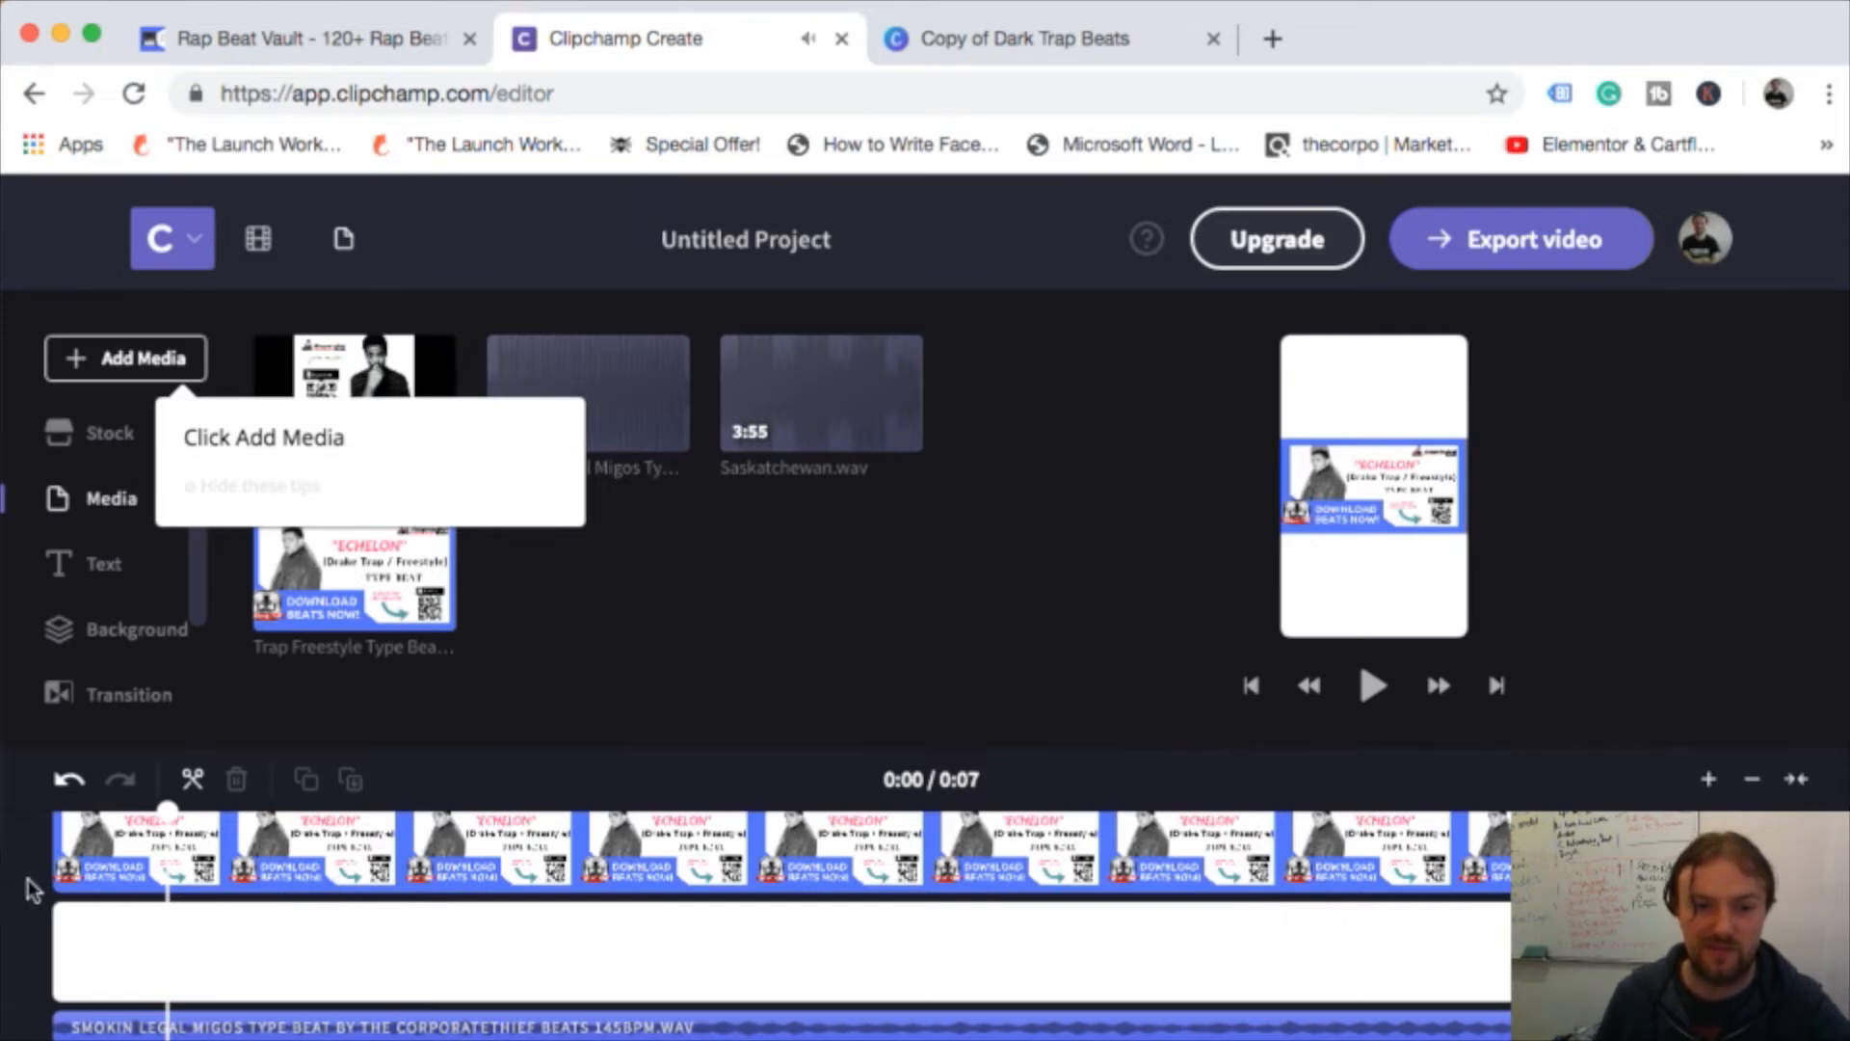
# - Select the Echelon image clip and return the playhead to the start of the timeline
pyautogui.click(58, 824)
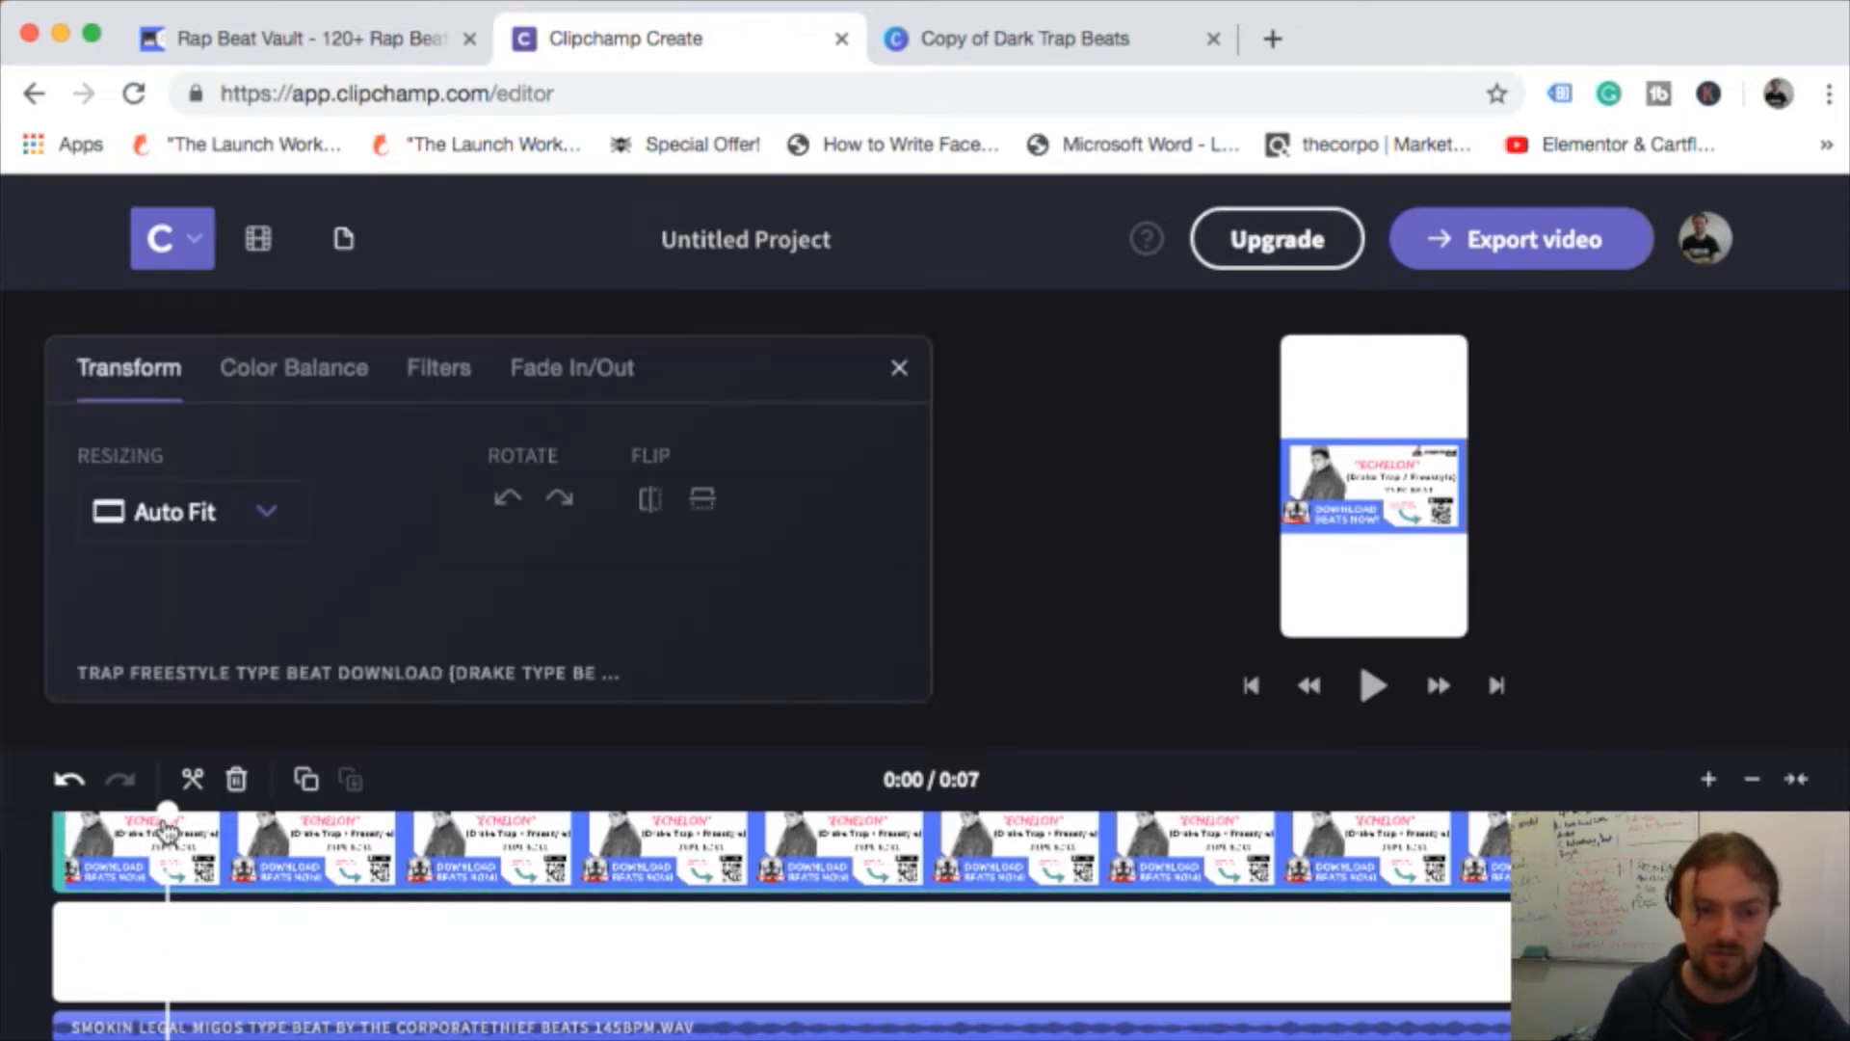
pyautogui.moveTo(167, 815); pyautogui.dragTo(48, 814)
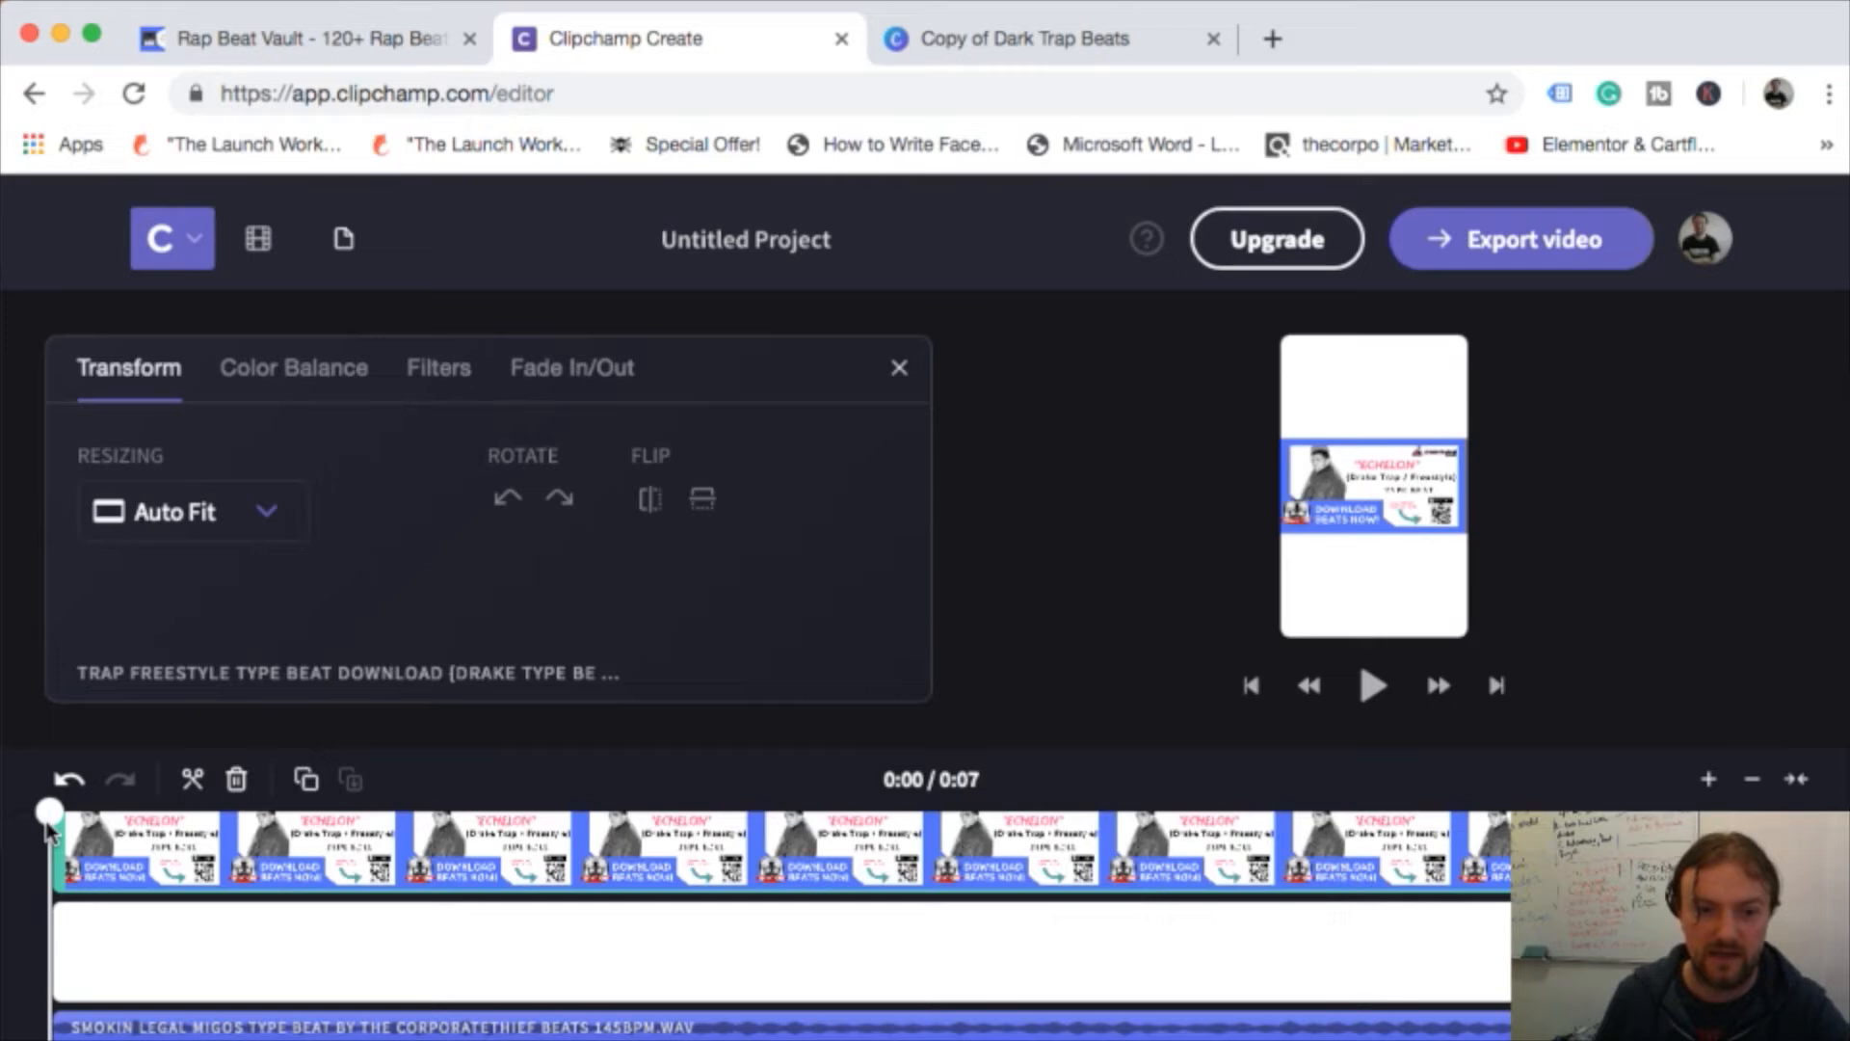
# - Replace the Smokin Legal Migos audio on the timeline with Saskatchewan.wav, starting at the beginning of the video
pyautogui.press('space')
pyautogui.press('space')
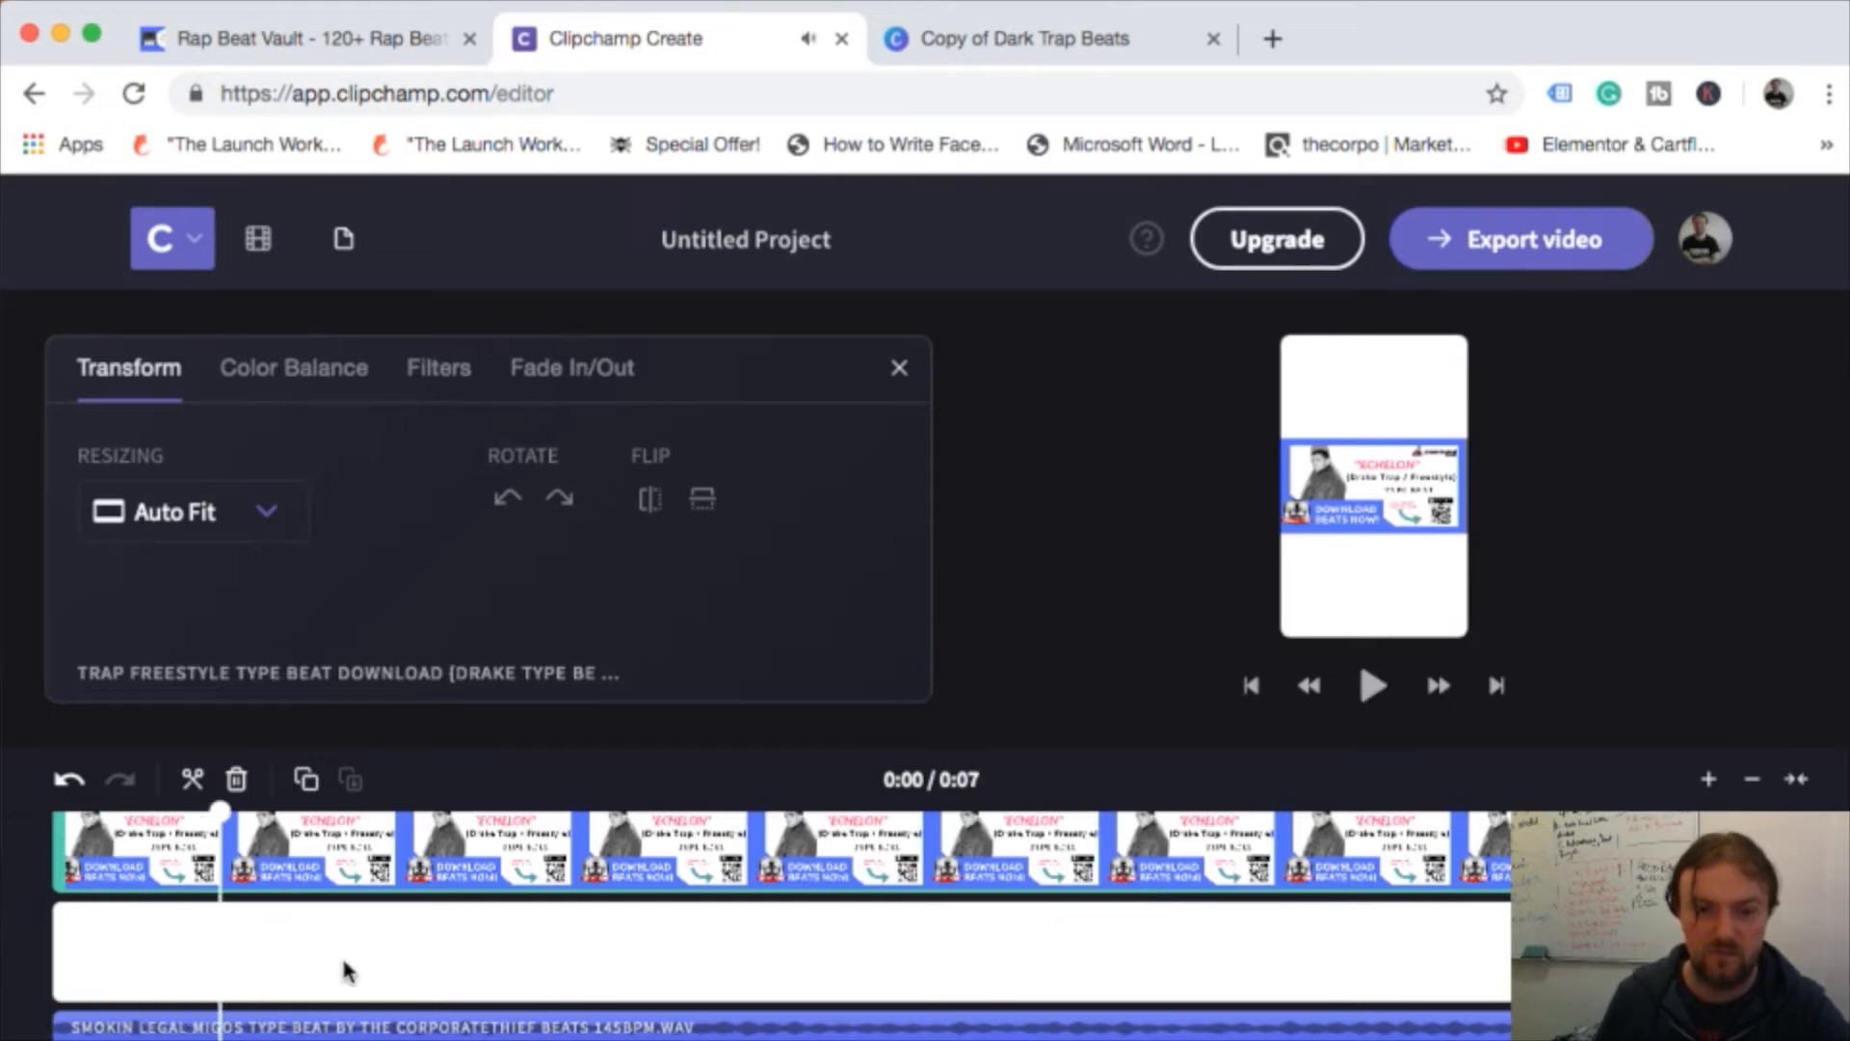
pyautogui.click(551, 1027)
pyautogui.press('Delete')
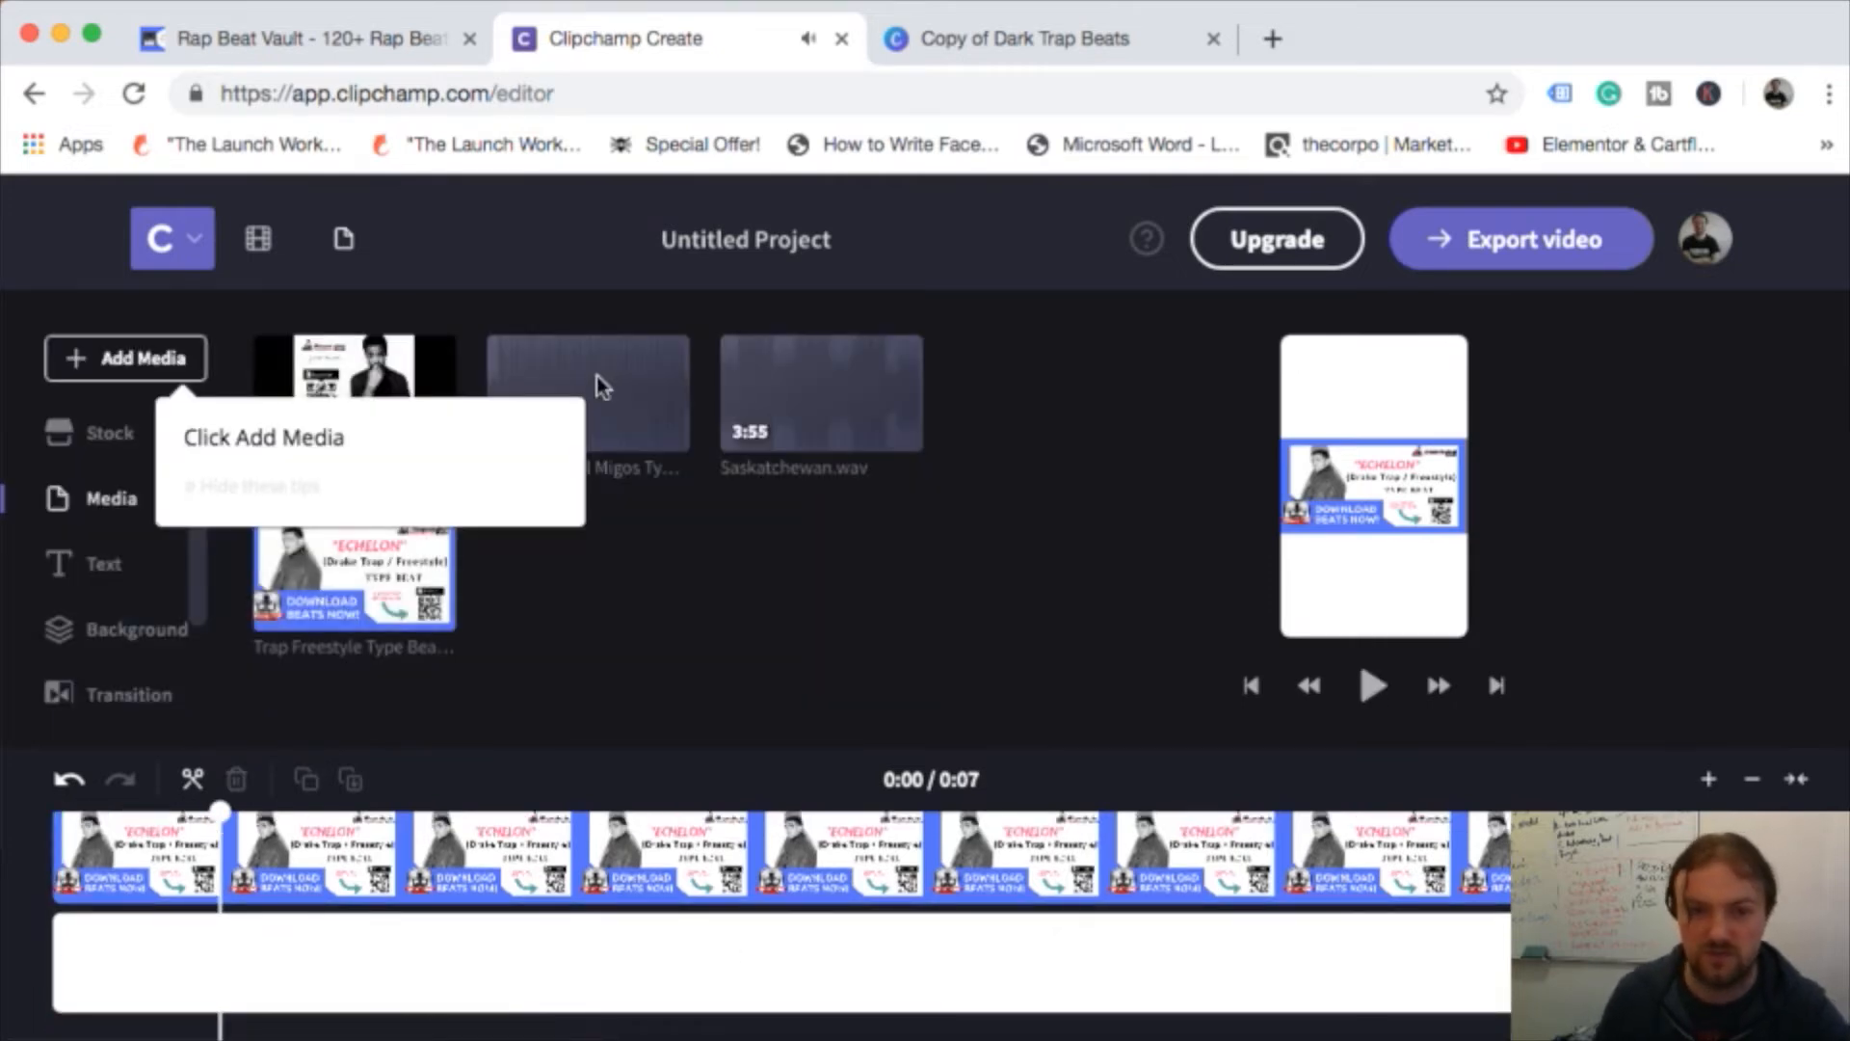
pyautogui.moveTo(824, 401); pyautogui.dragTo(371, 1031)
pyautogui.click(409, 1027)
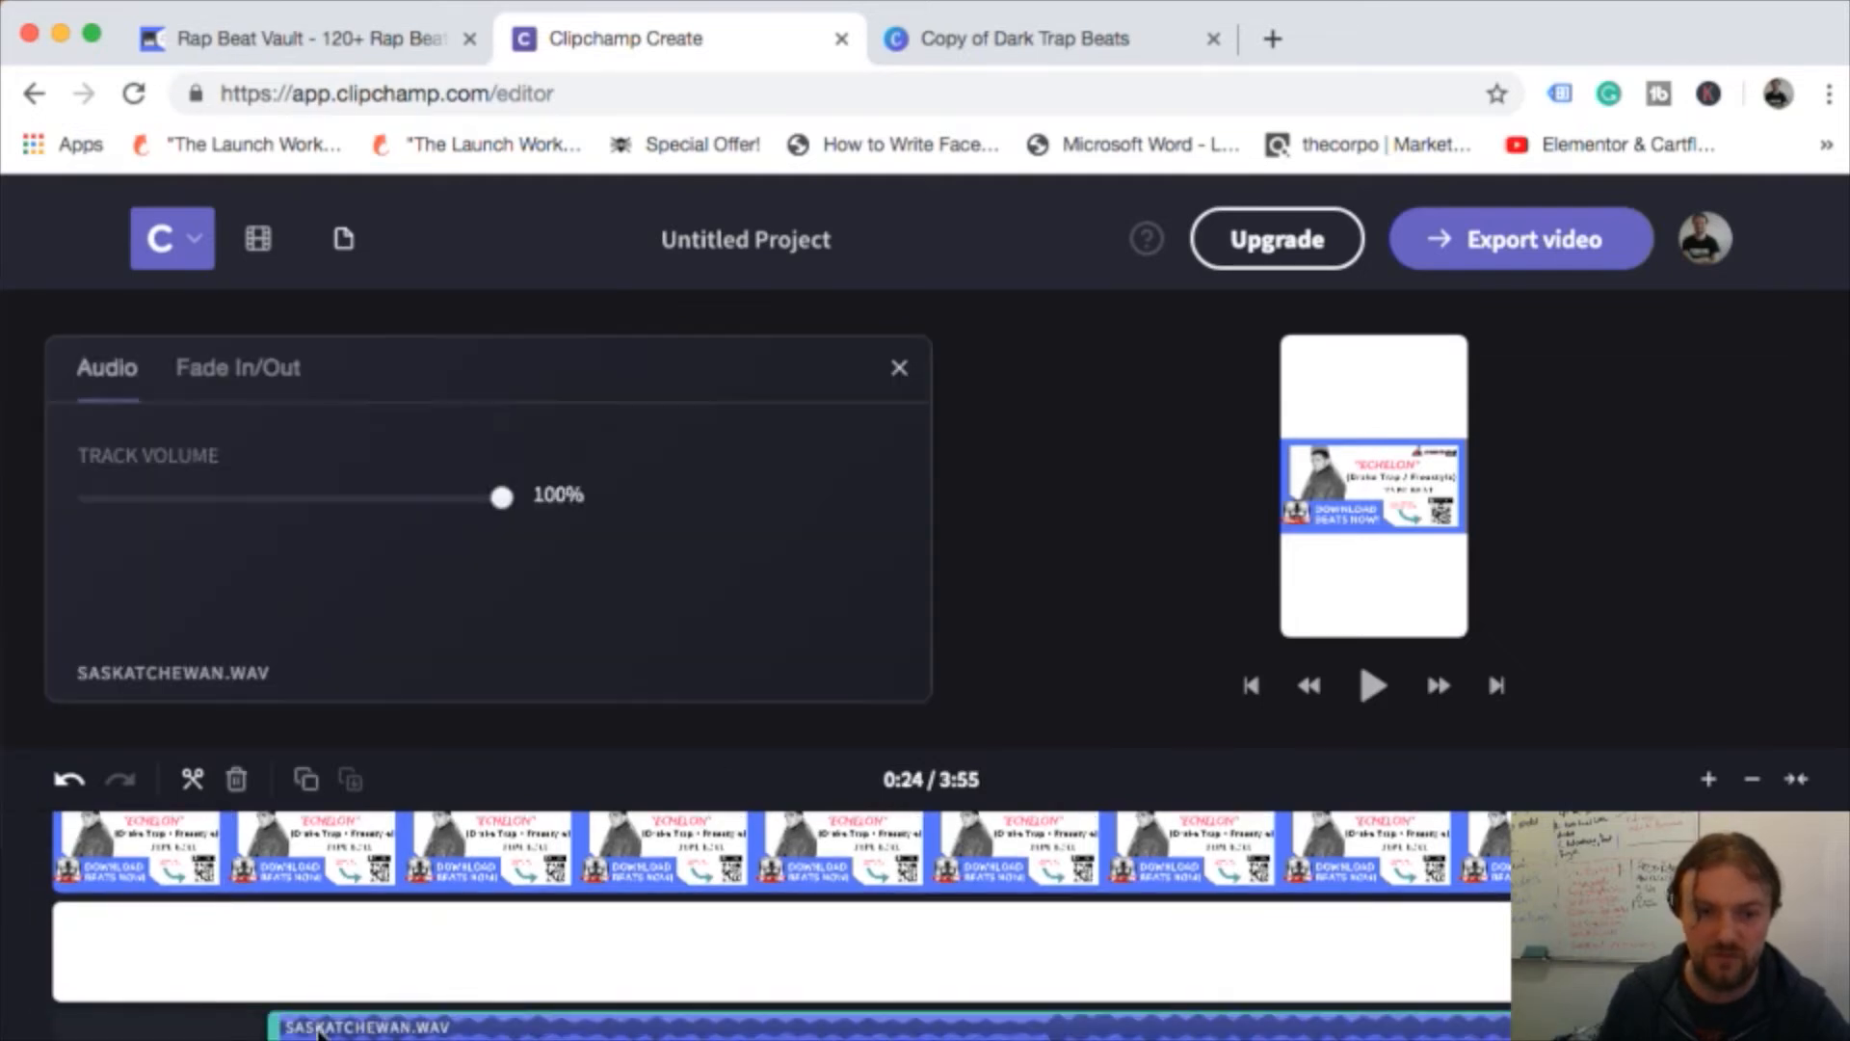
pyautogui.press('Delete')
pyautogui.press('super+z')
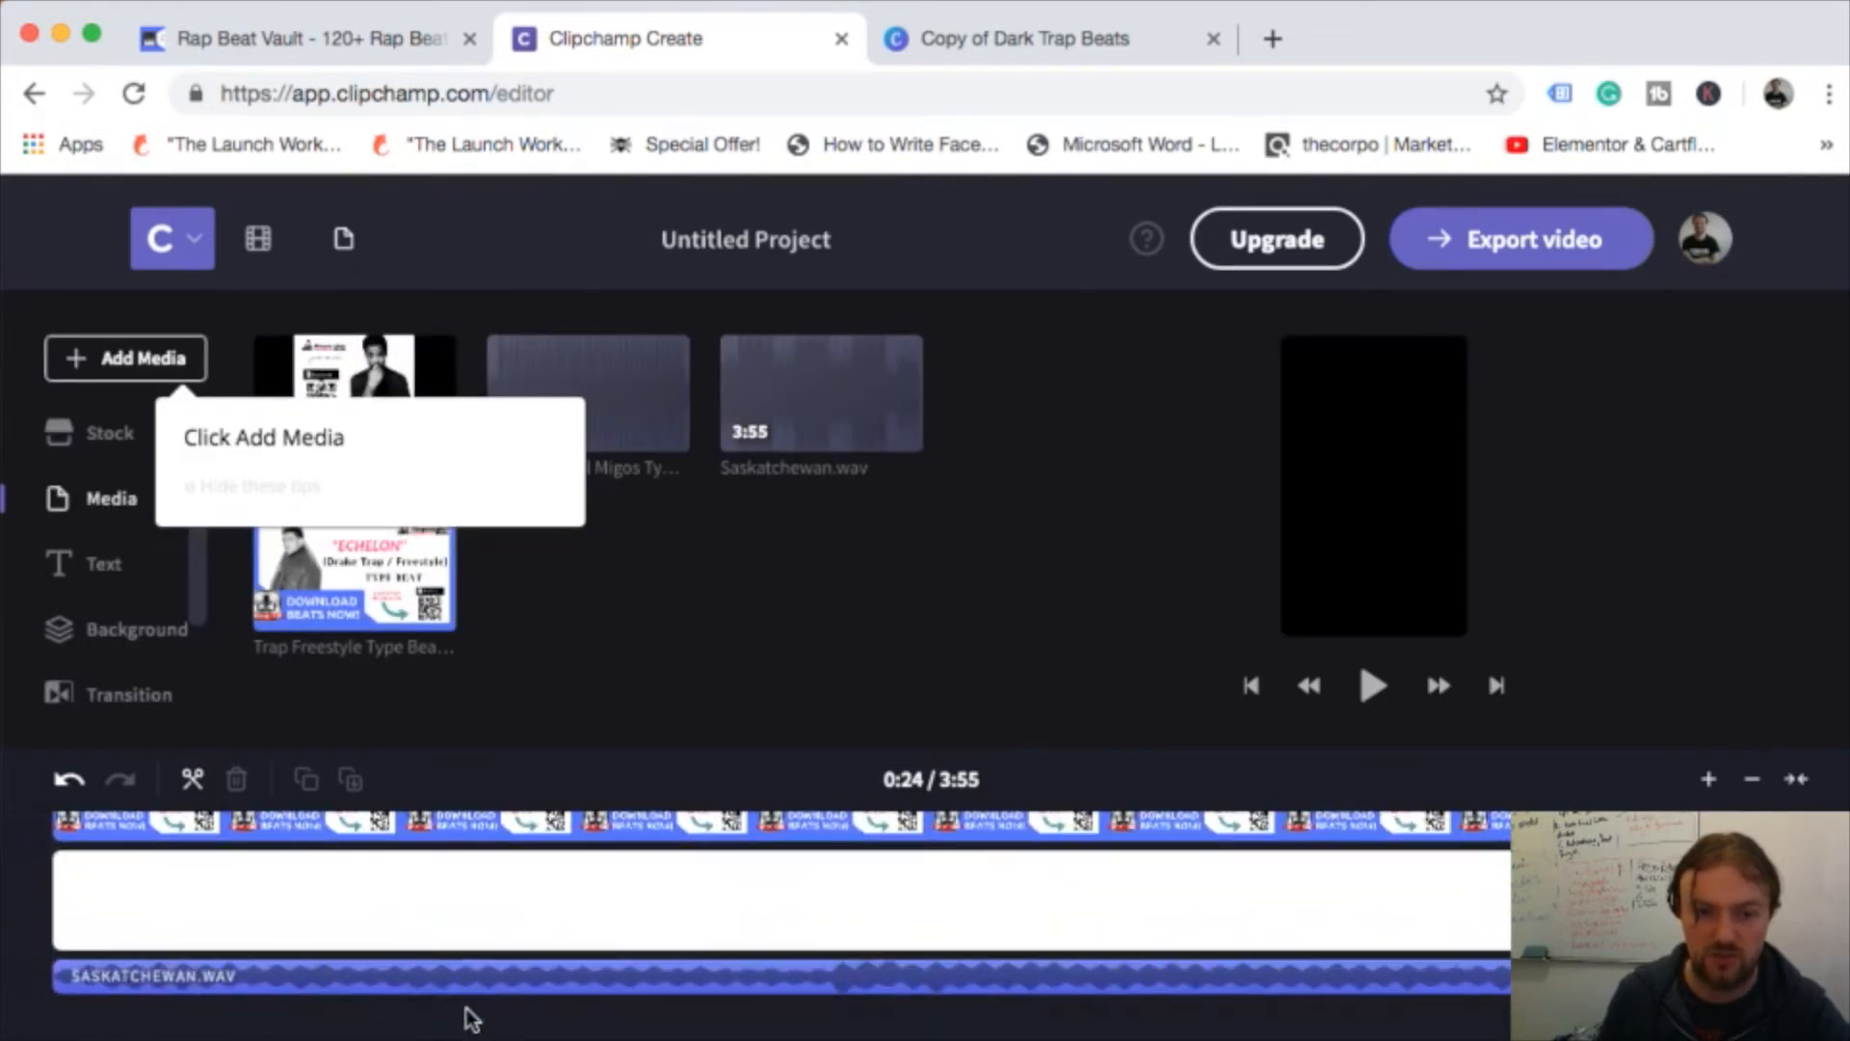
pyautogui.scroll(2, 397, 1004)
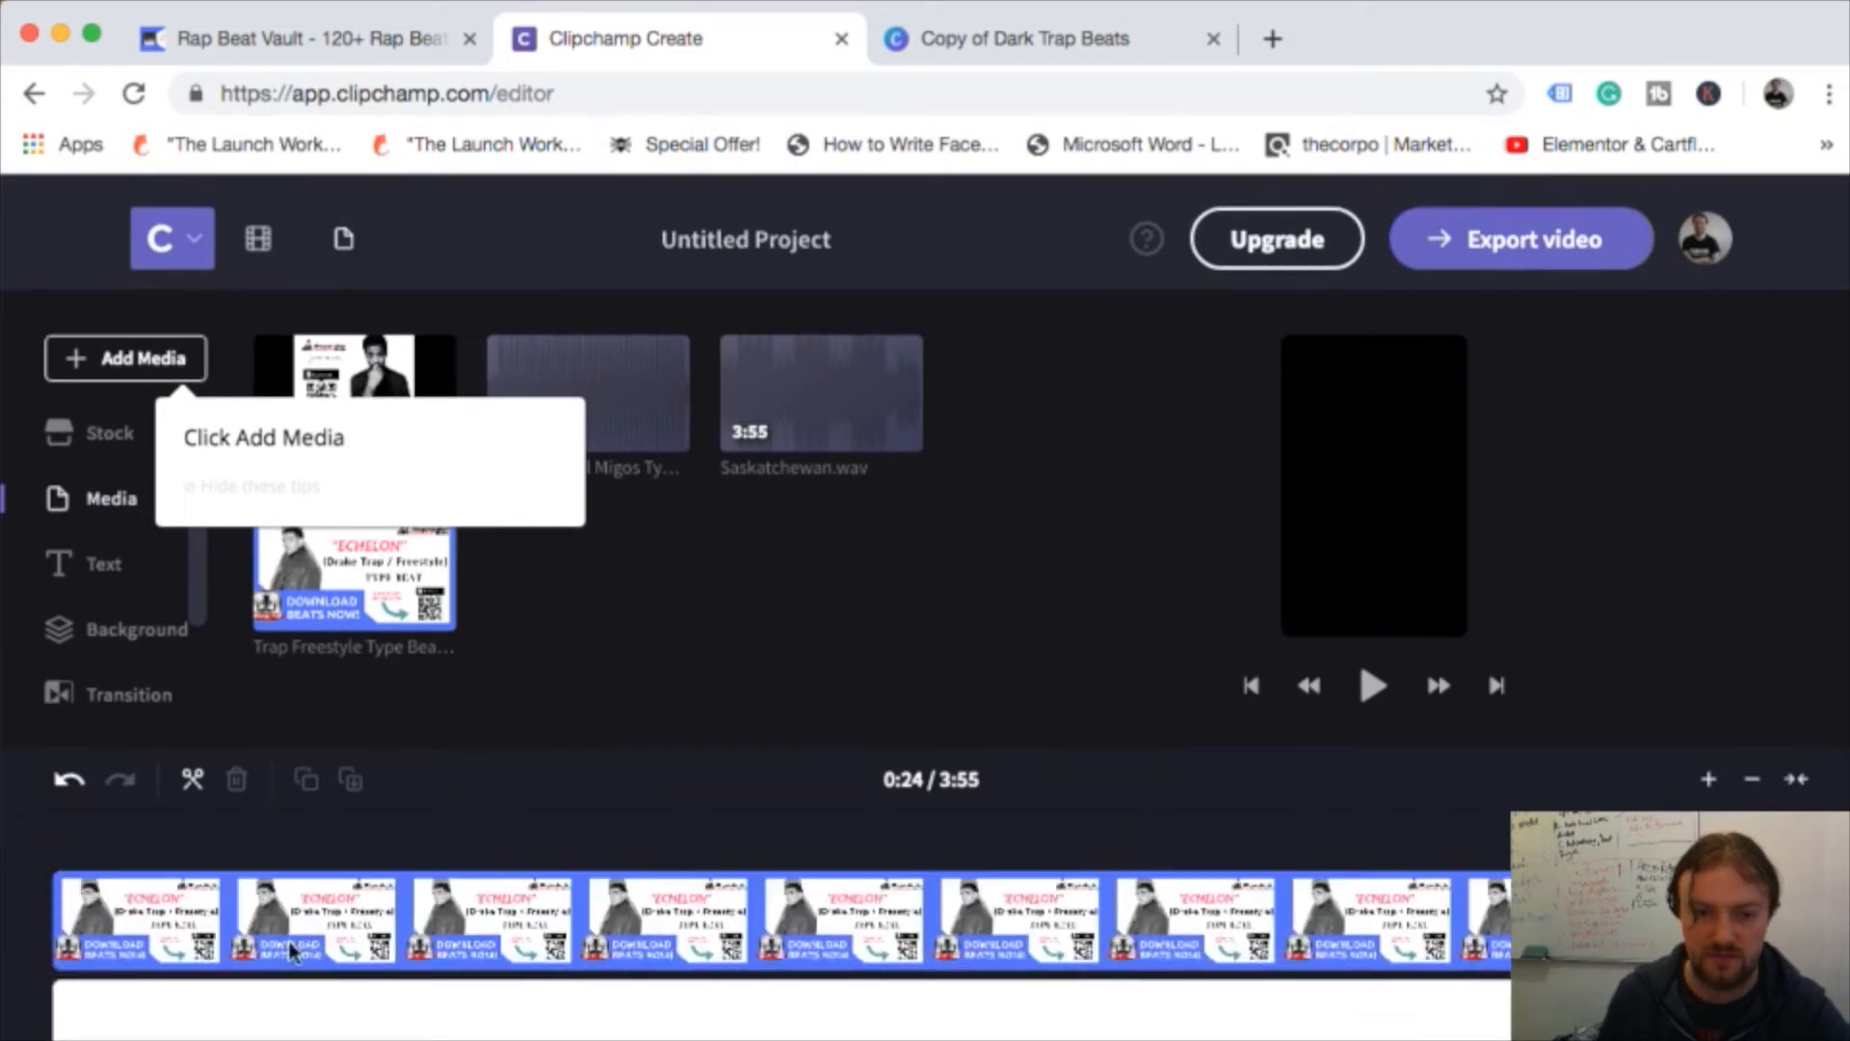
# - Play the portrait video from the start to check the Echelon artwork with the new beat, and stop playback
pyautogui.click(62, 886)
pyautogui.click(59, 865)
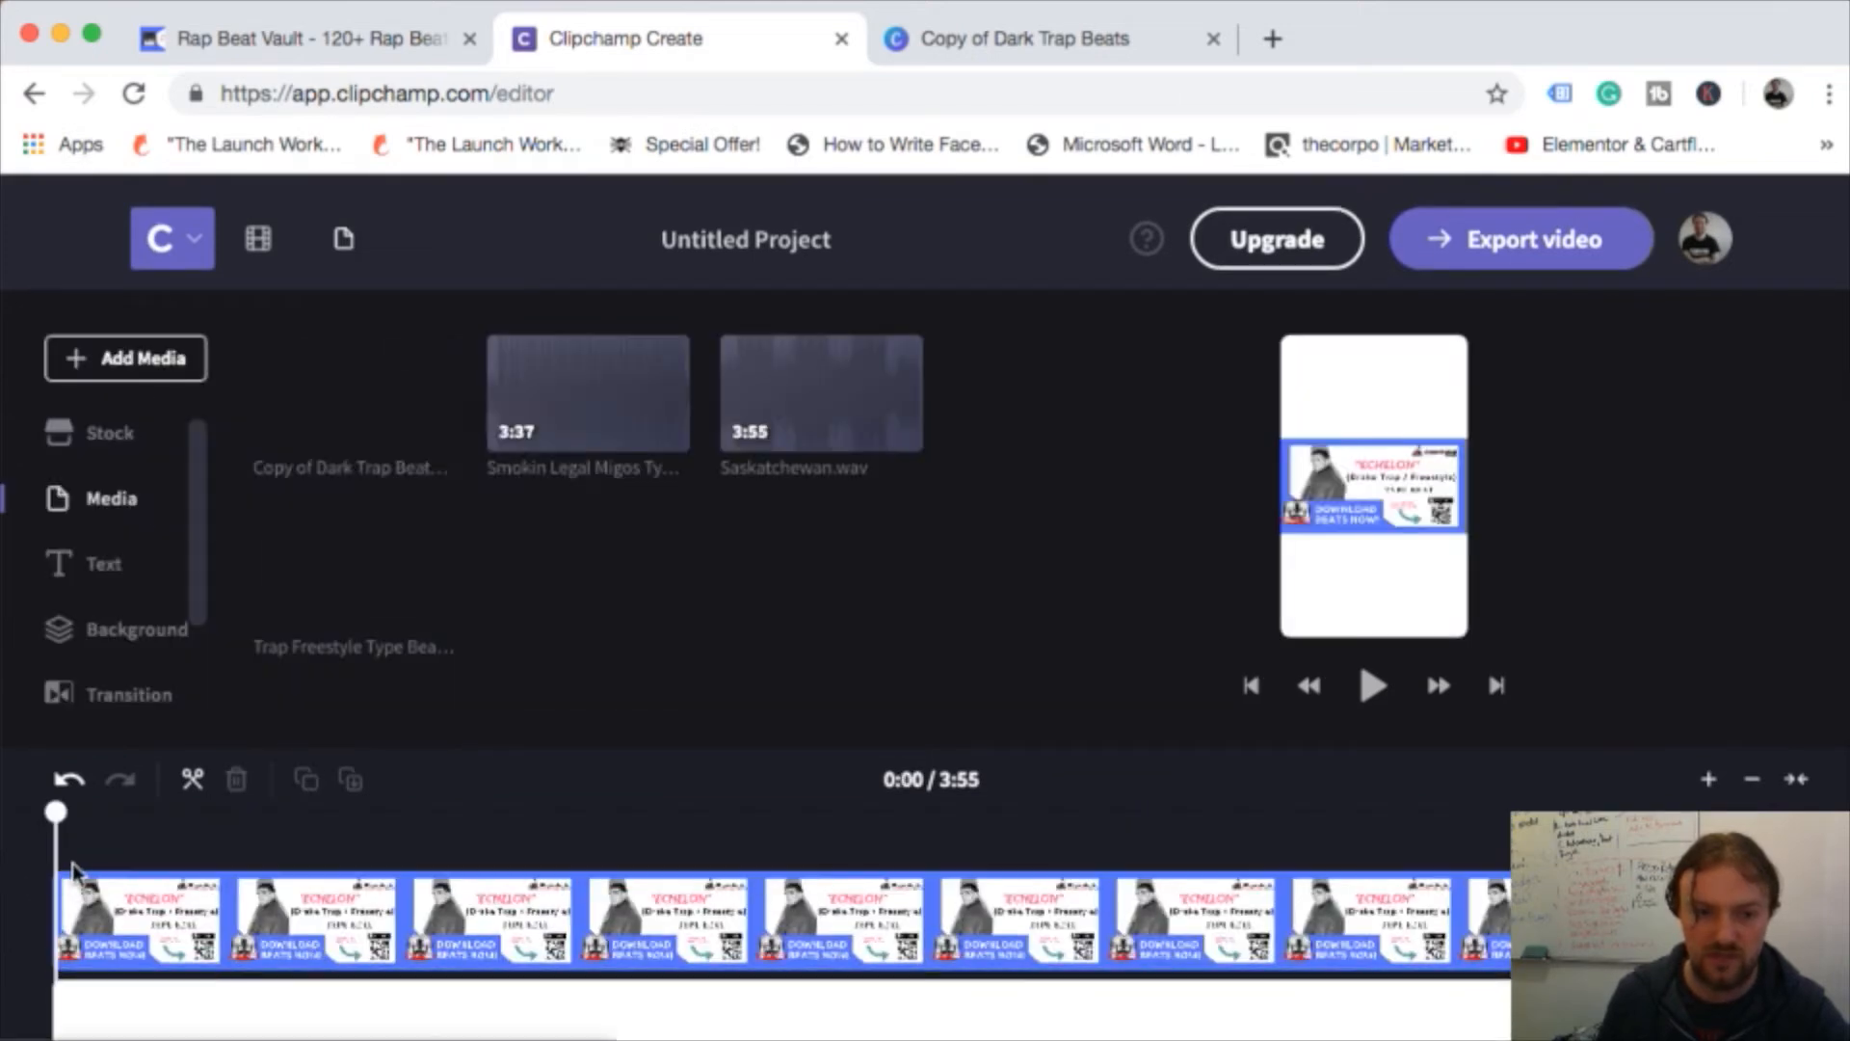
pyautogui.press('space')
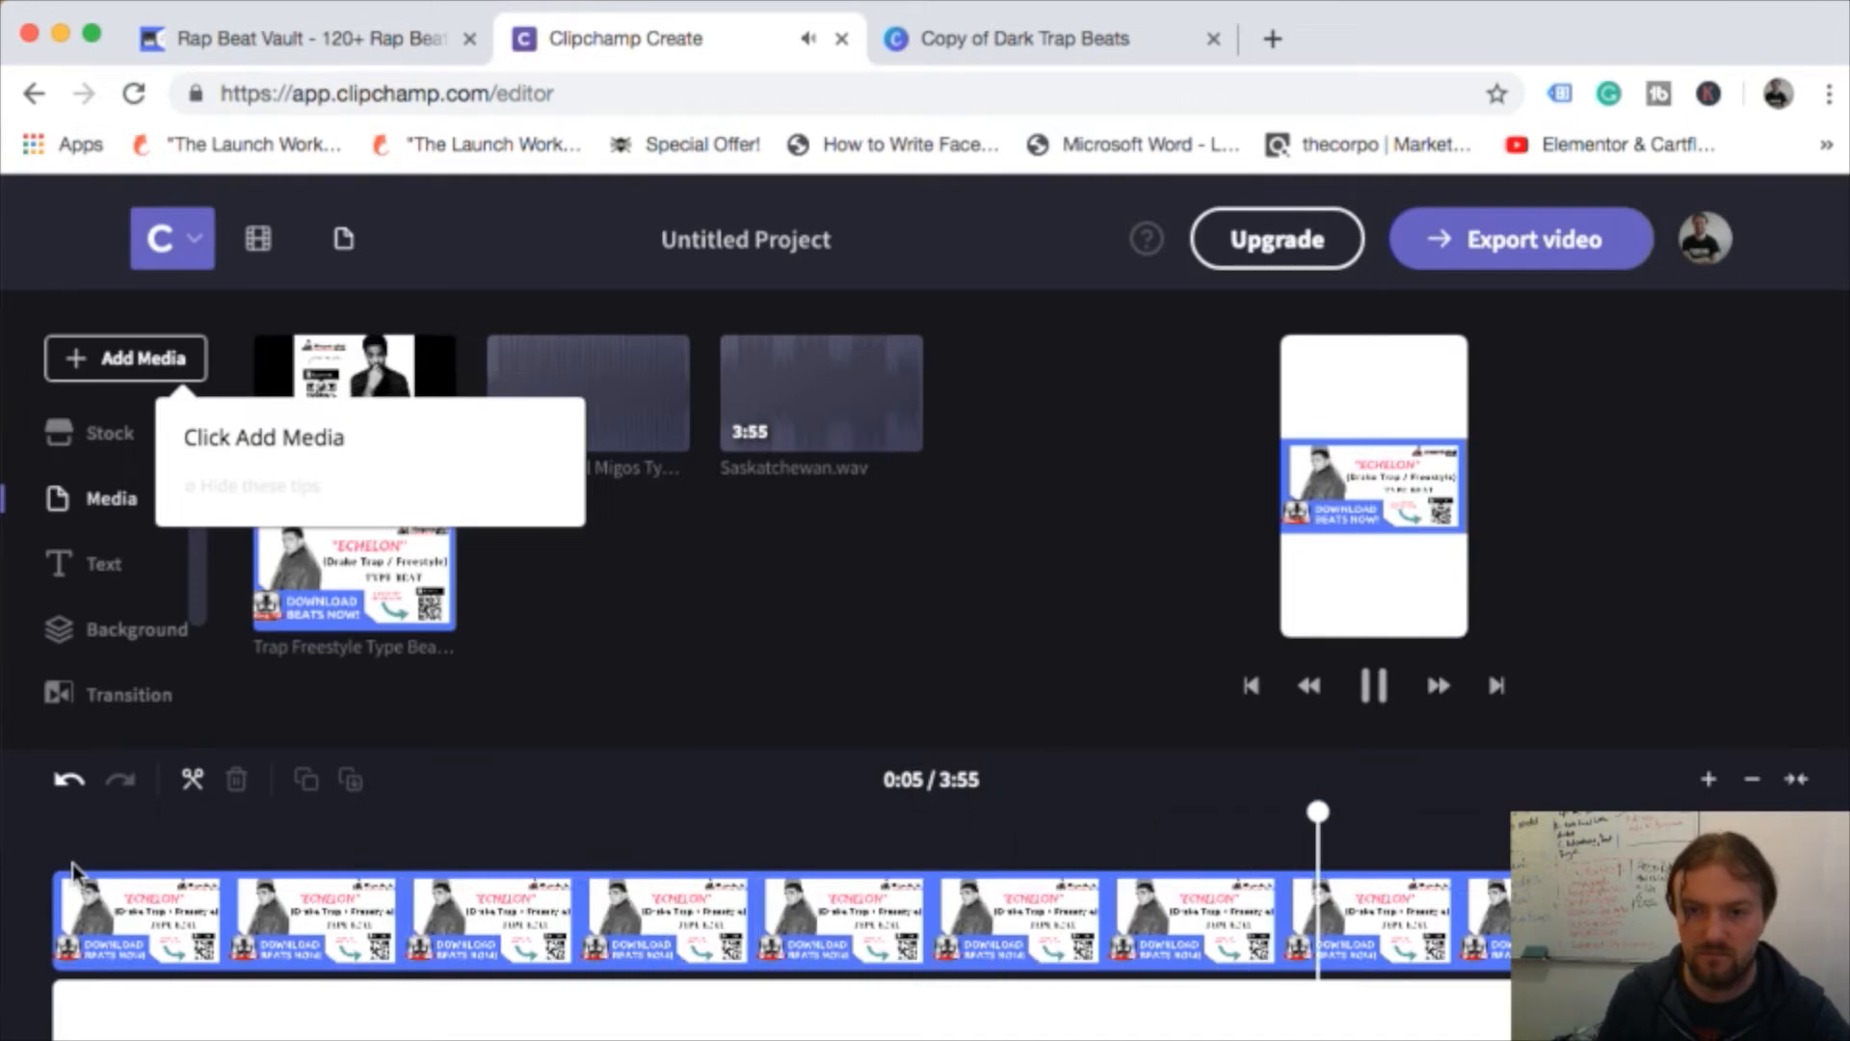
pyautogui.hscroll(1, 369, 901)
pyautogui.press('space')
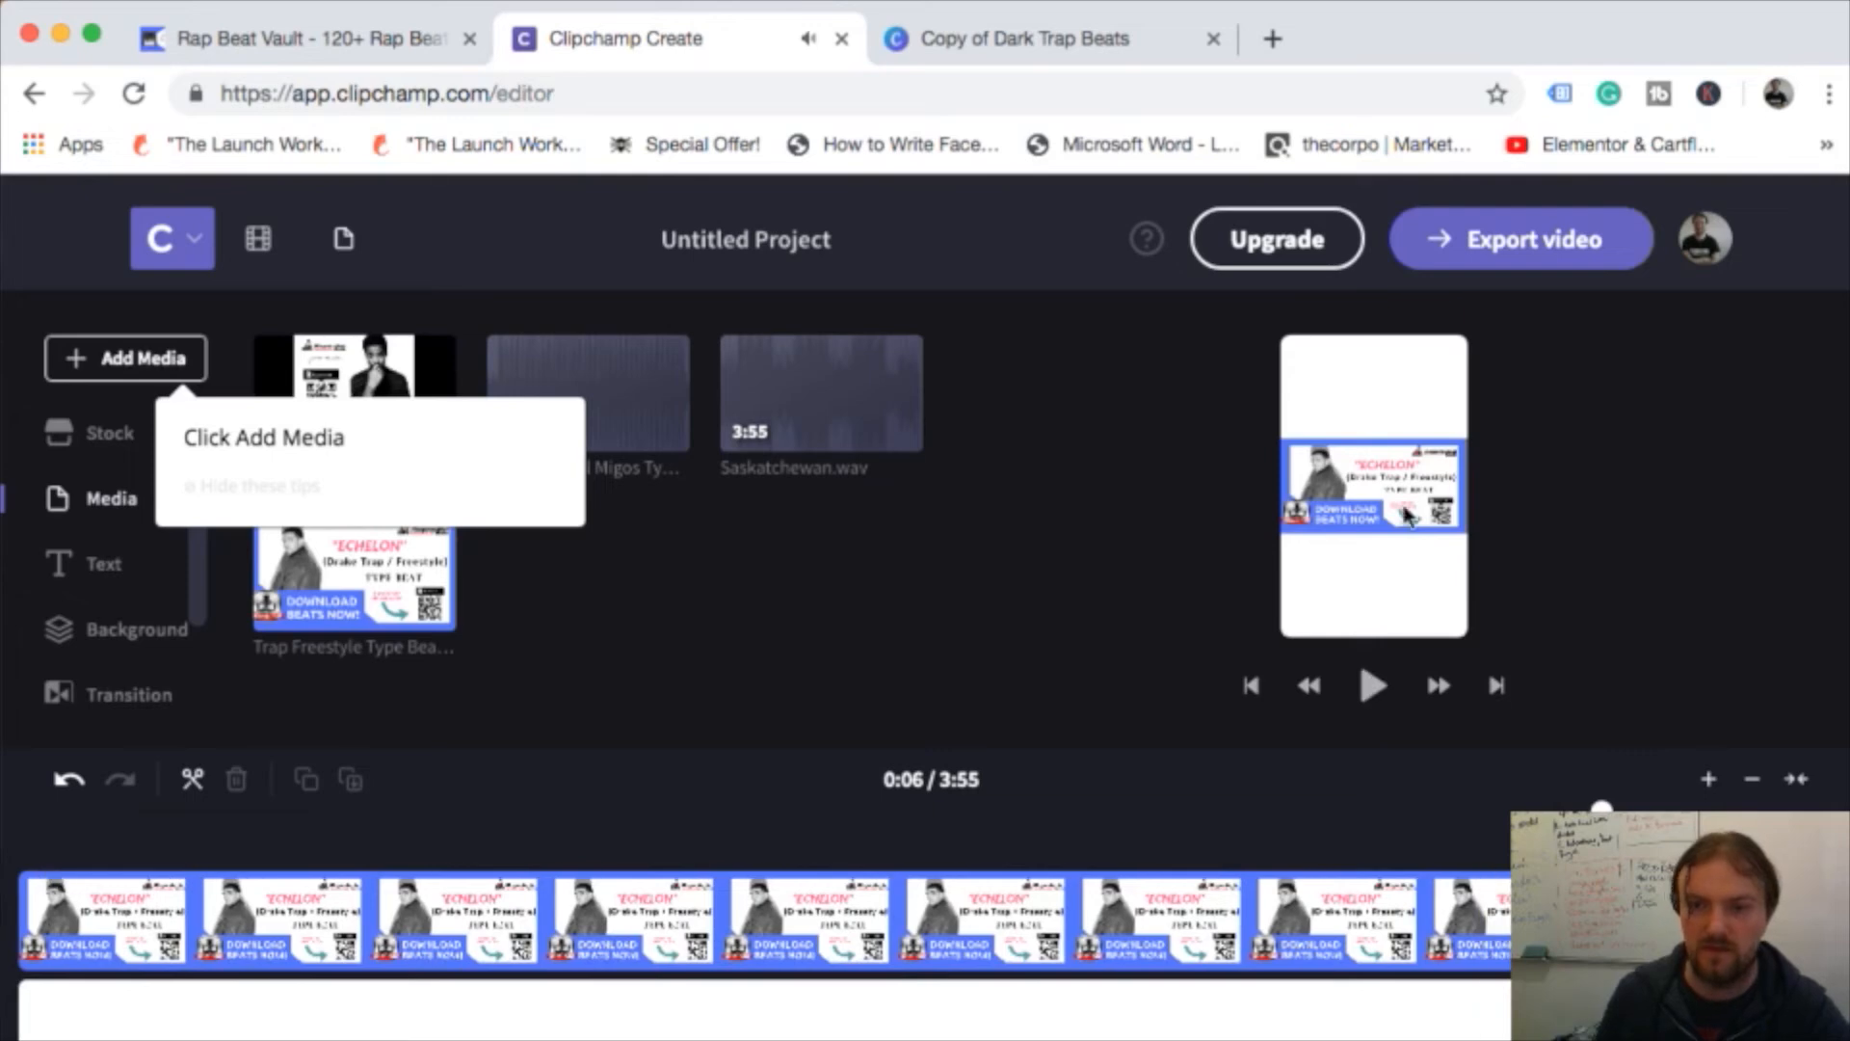
# - Review the available export resolutions and return to the editor without exporting
pyautogui.click(1492, 237)
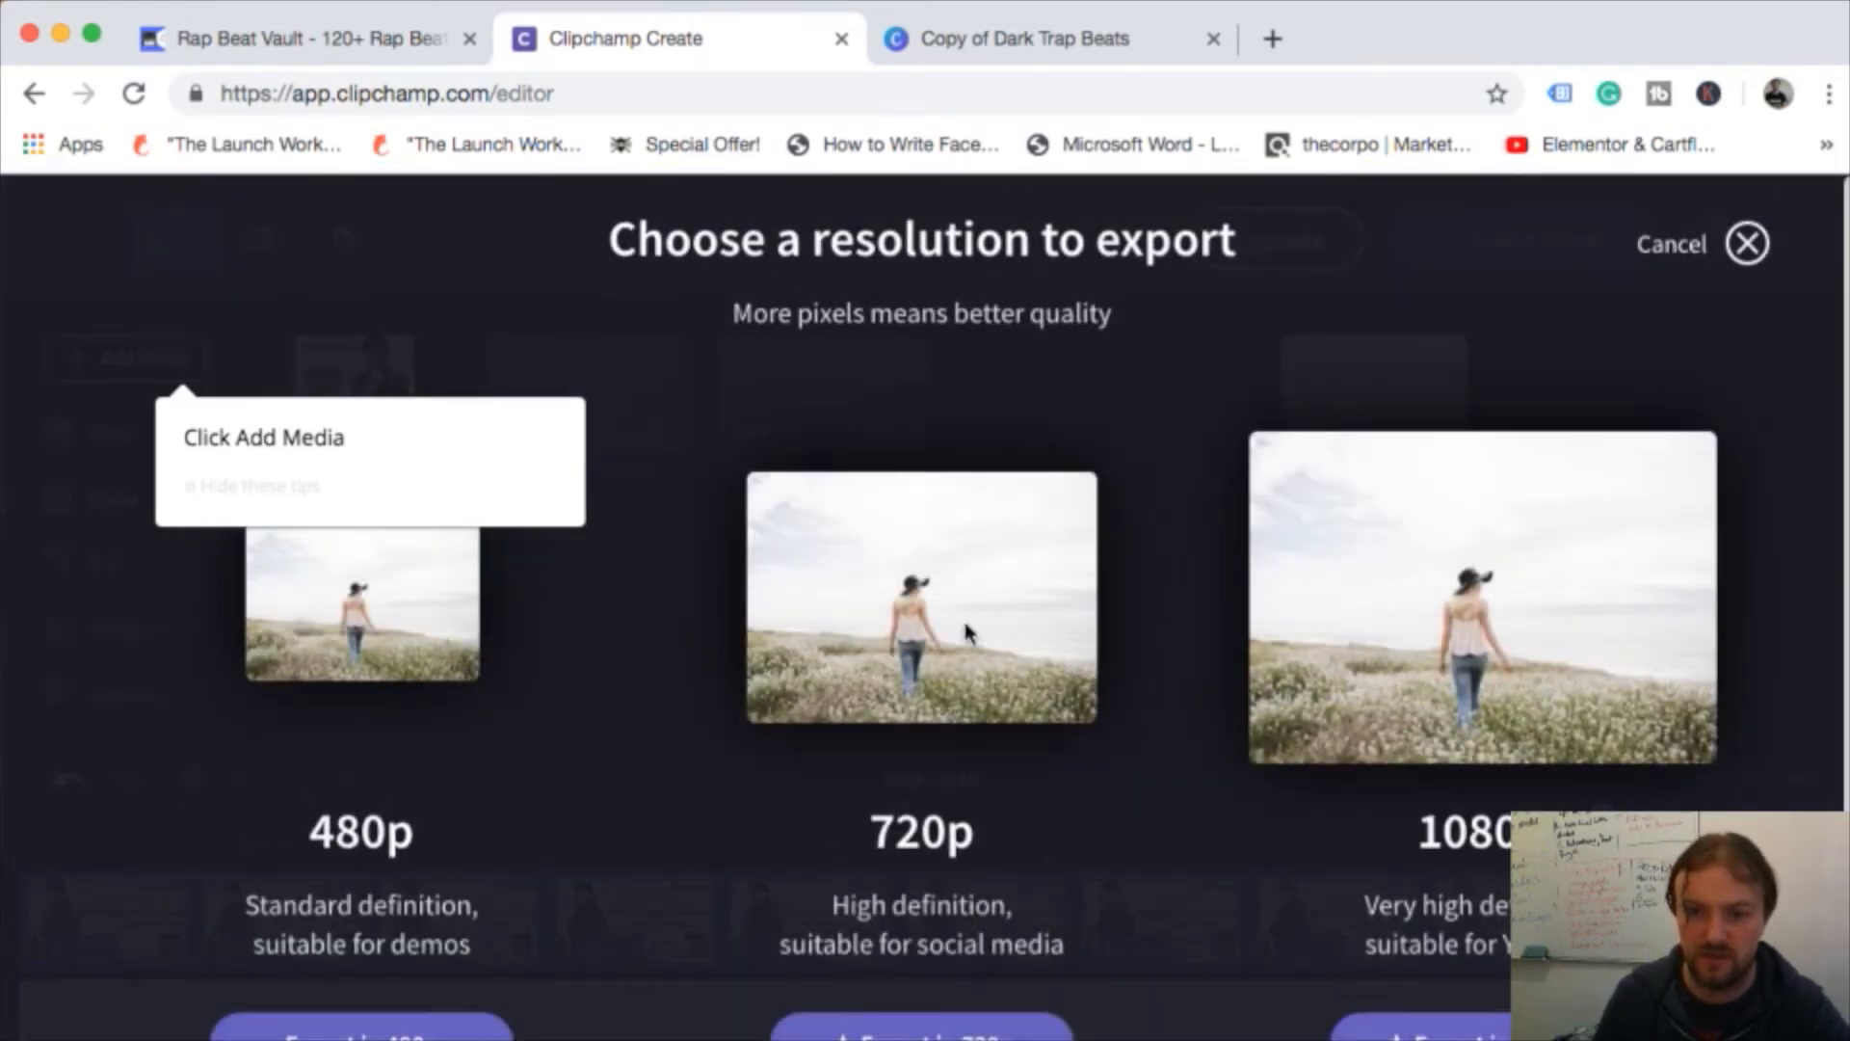
pyautogui.click(1747, 243)
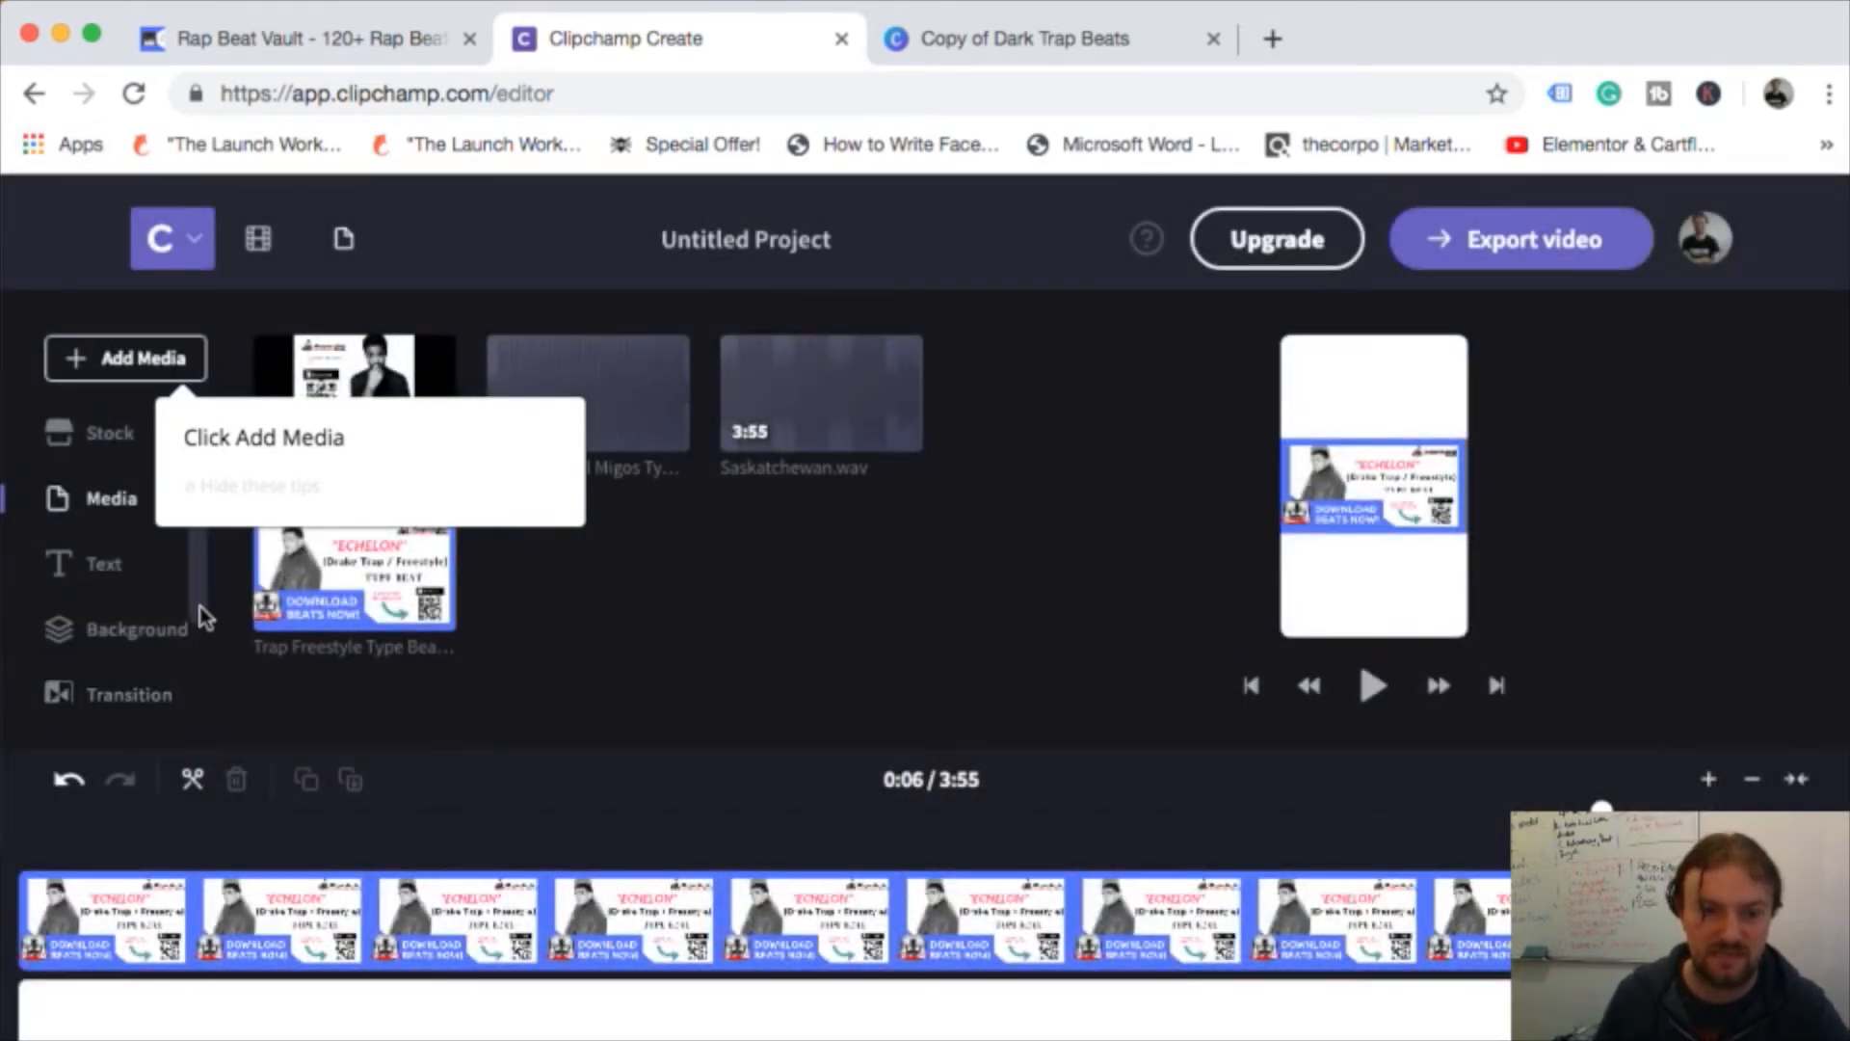
pyautogui.moveTo(200, 605); pyautogui.dragTo(214, 706)
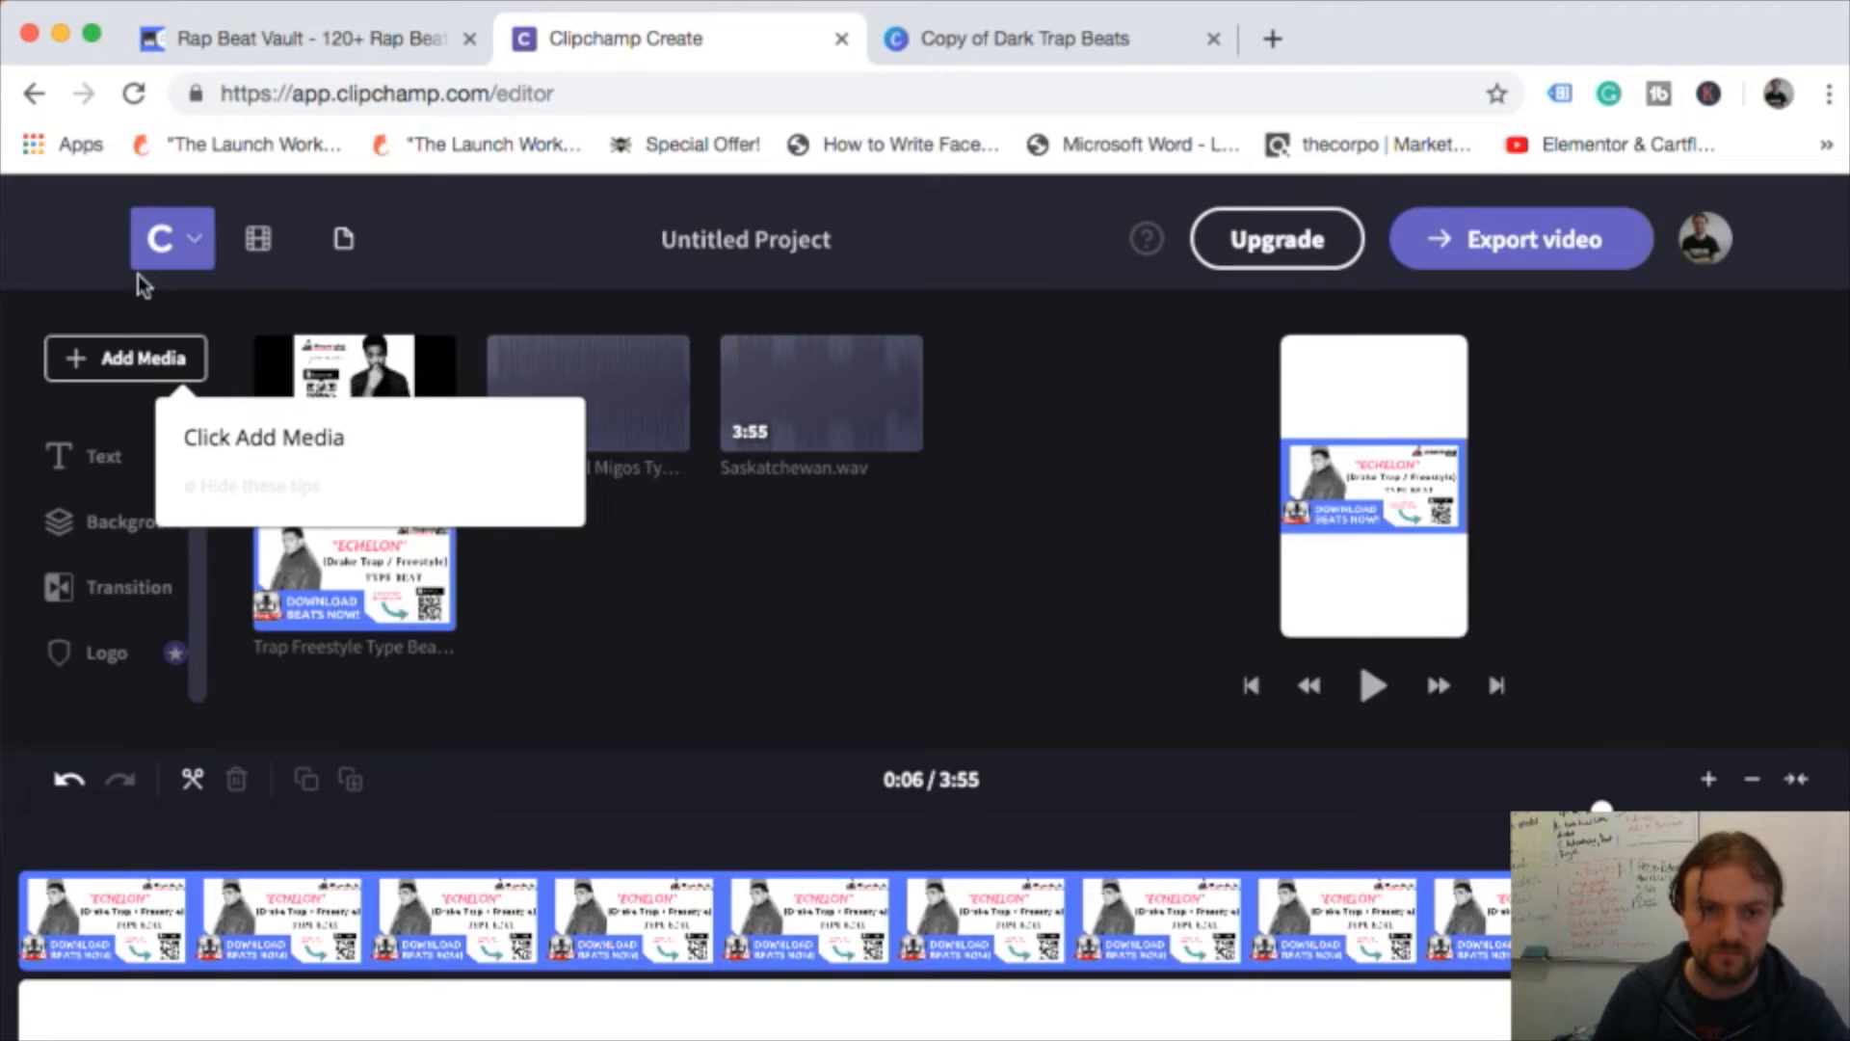
# - Leave the portrait project for the projects overview and create a new Widescreen 16:9 video
pyautogui.click(252, 240)
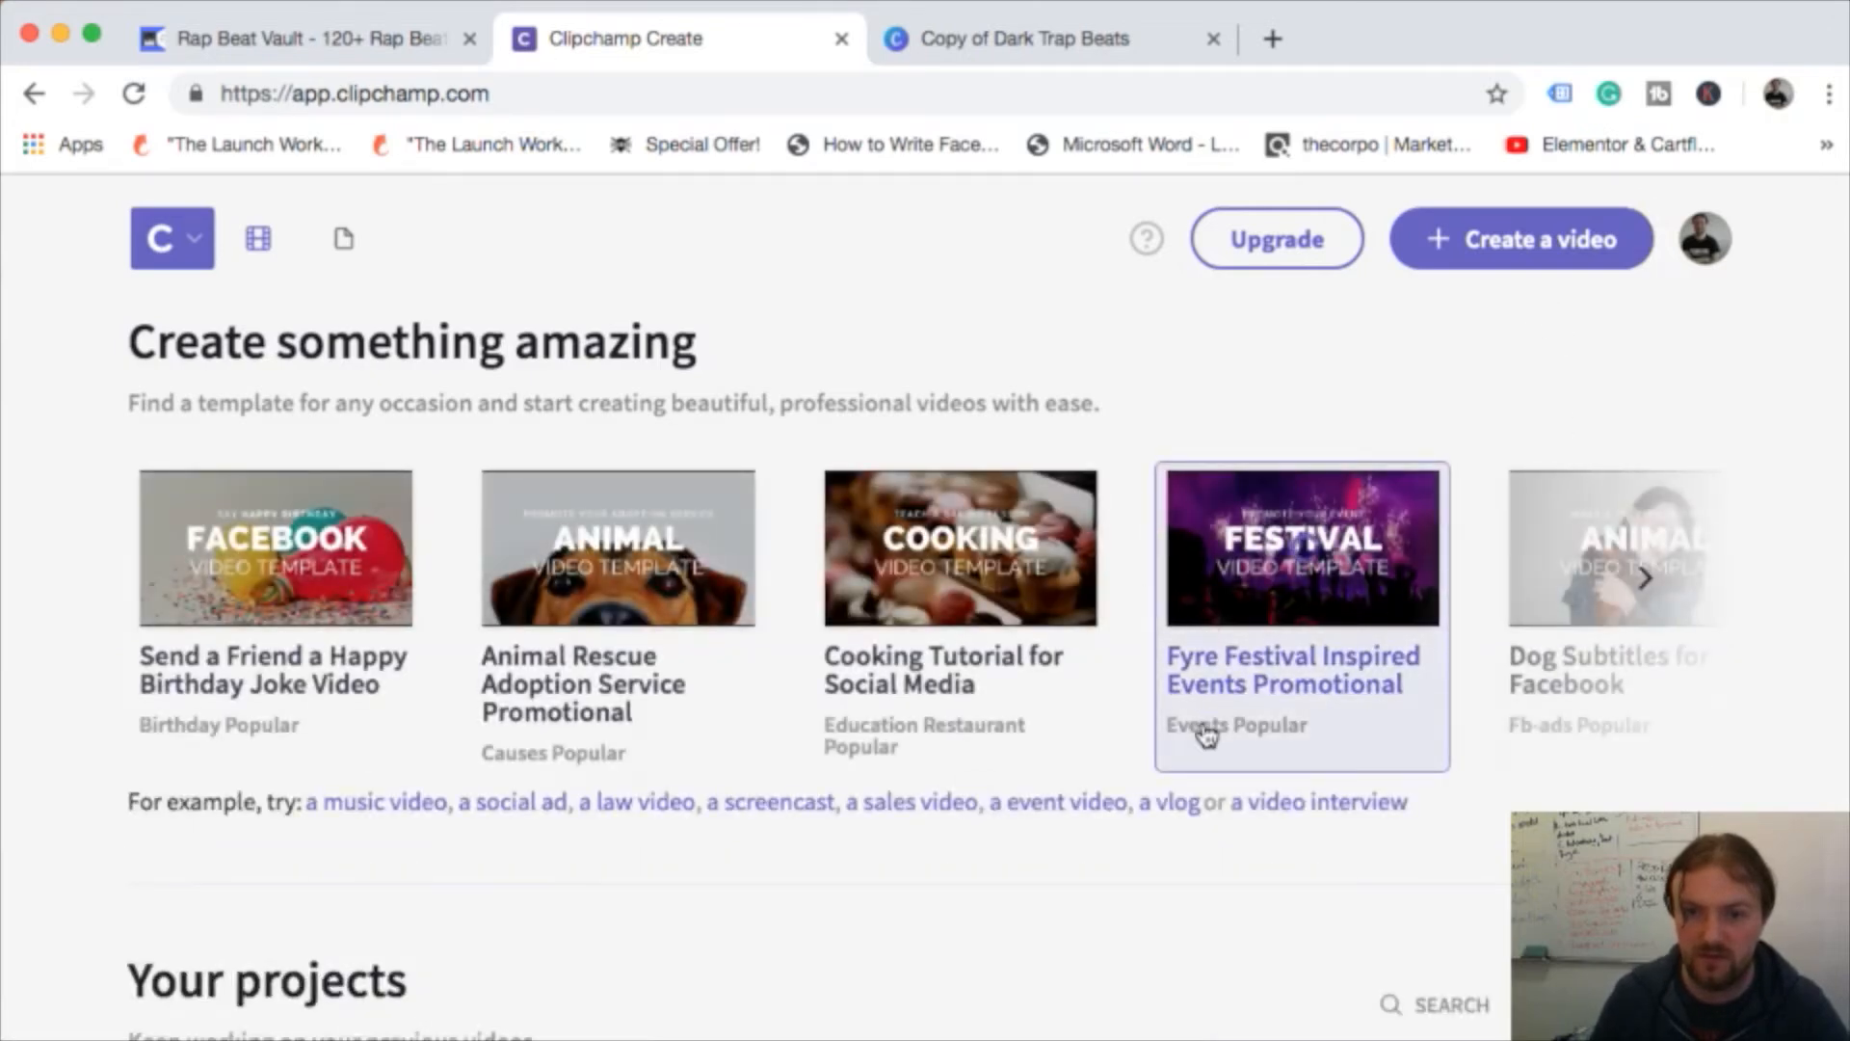
pyautogui.scroll(-5, 1108, 771)
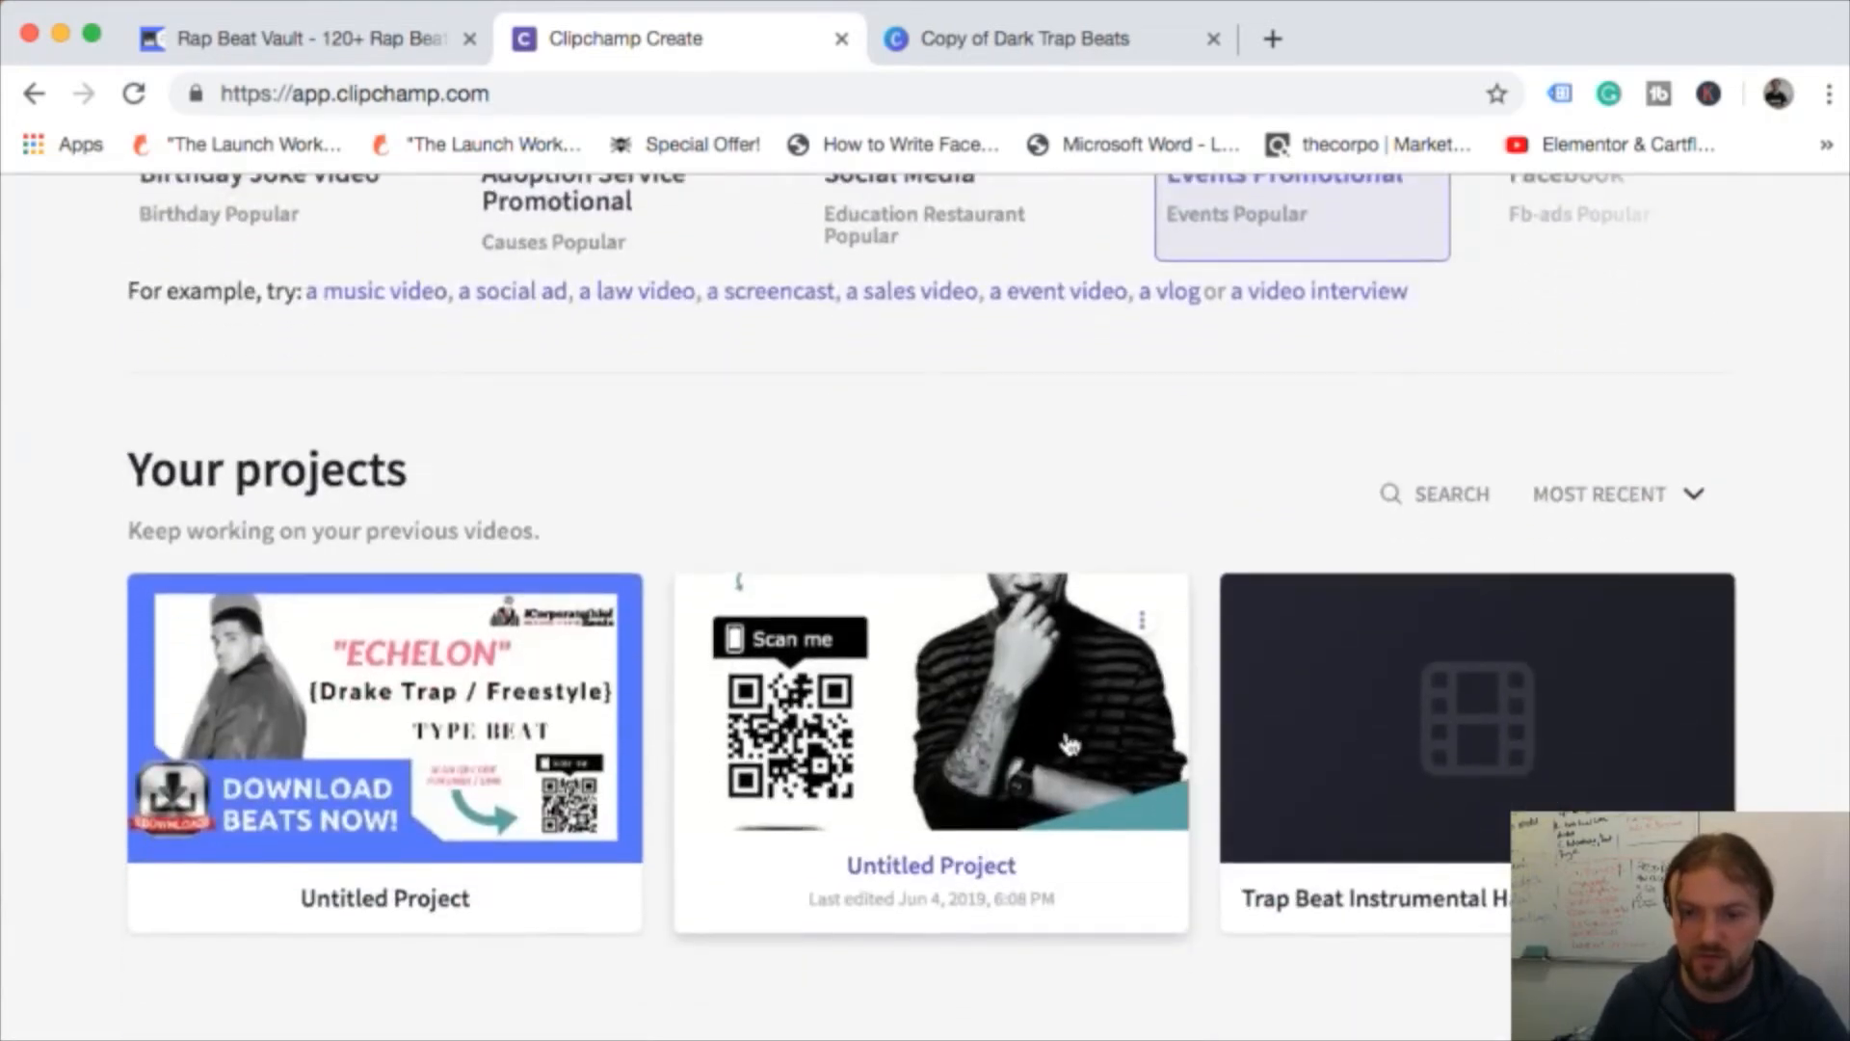
pyautogui.scroll(6, 1252, 434)
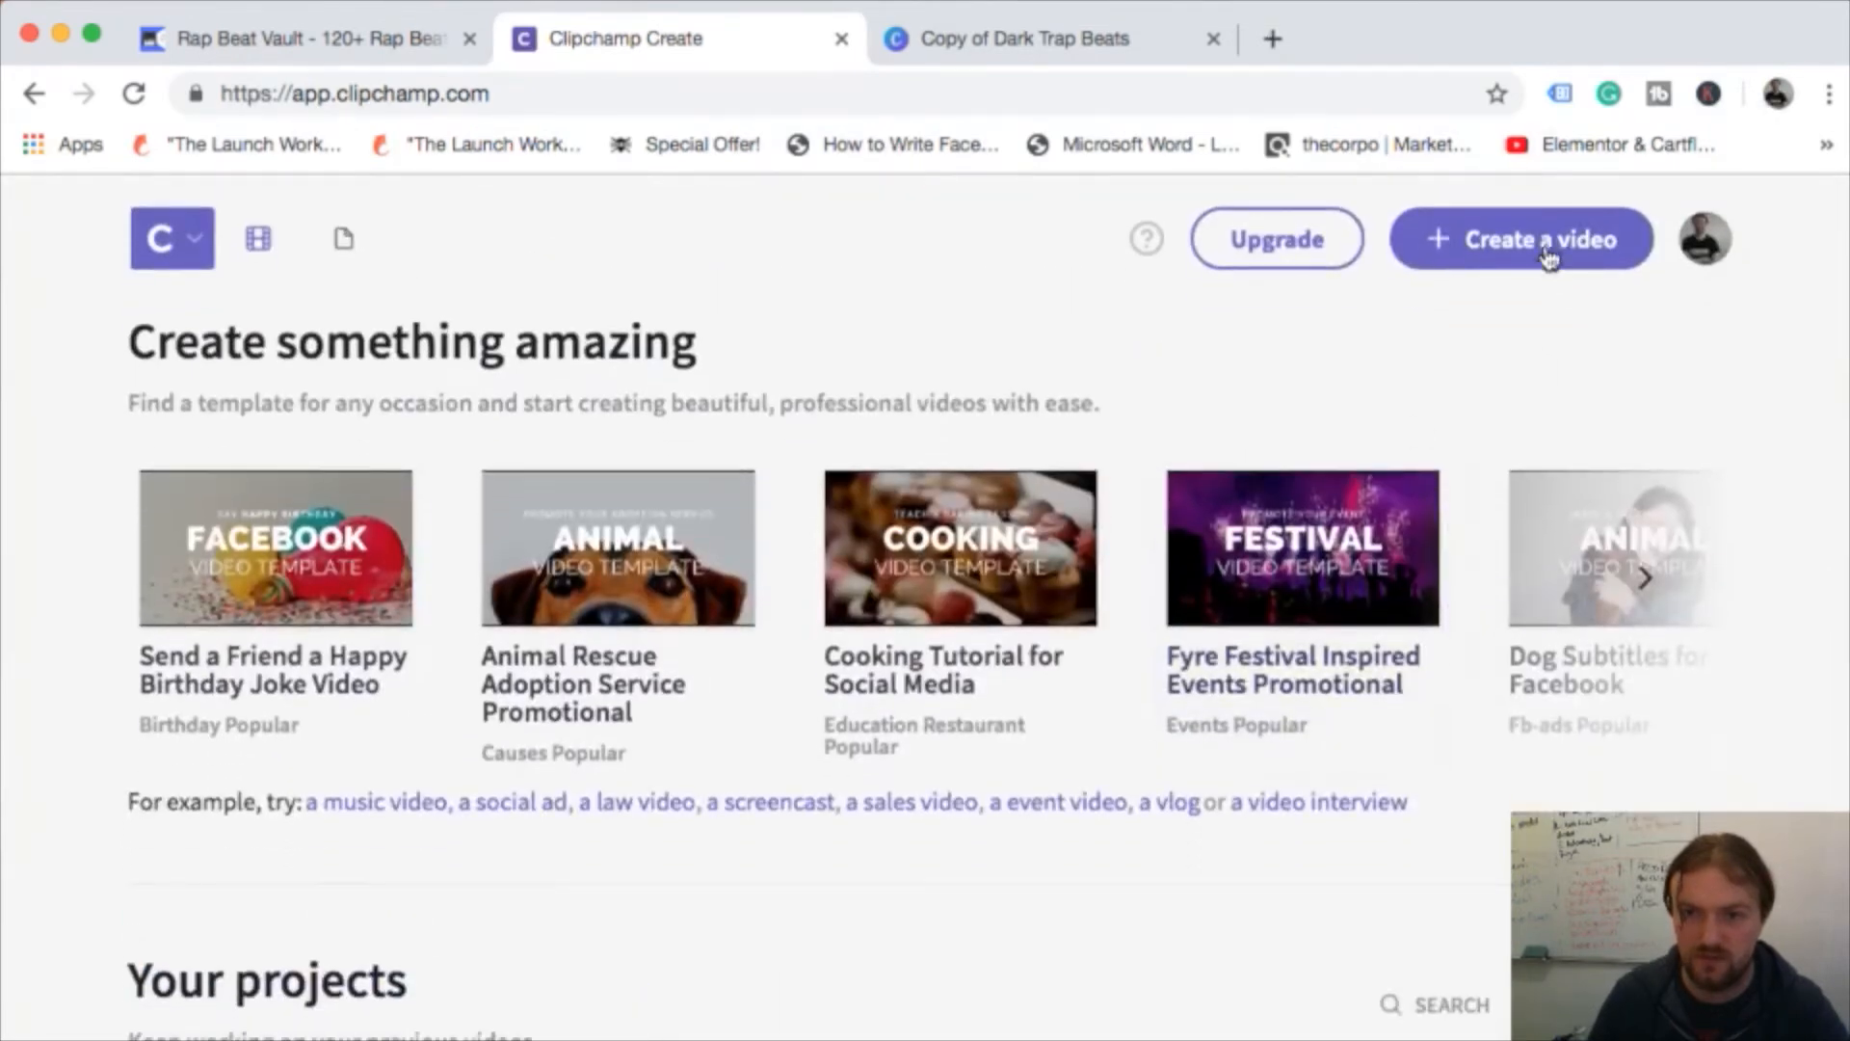
pyautogui.click(1532, 237)
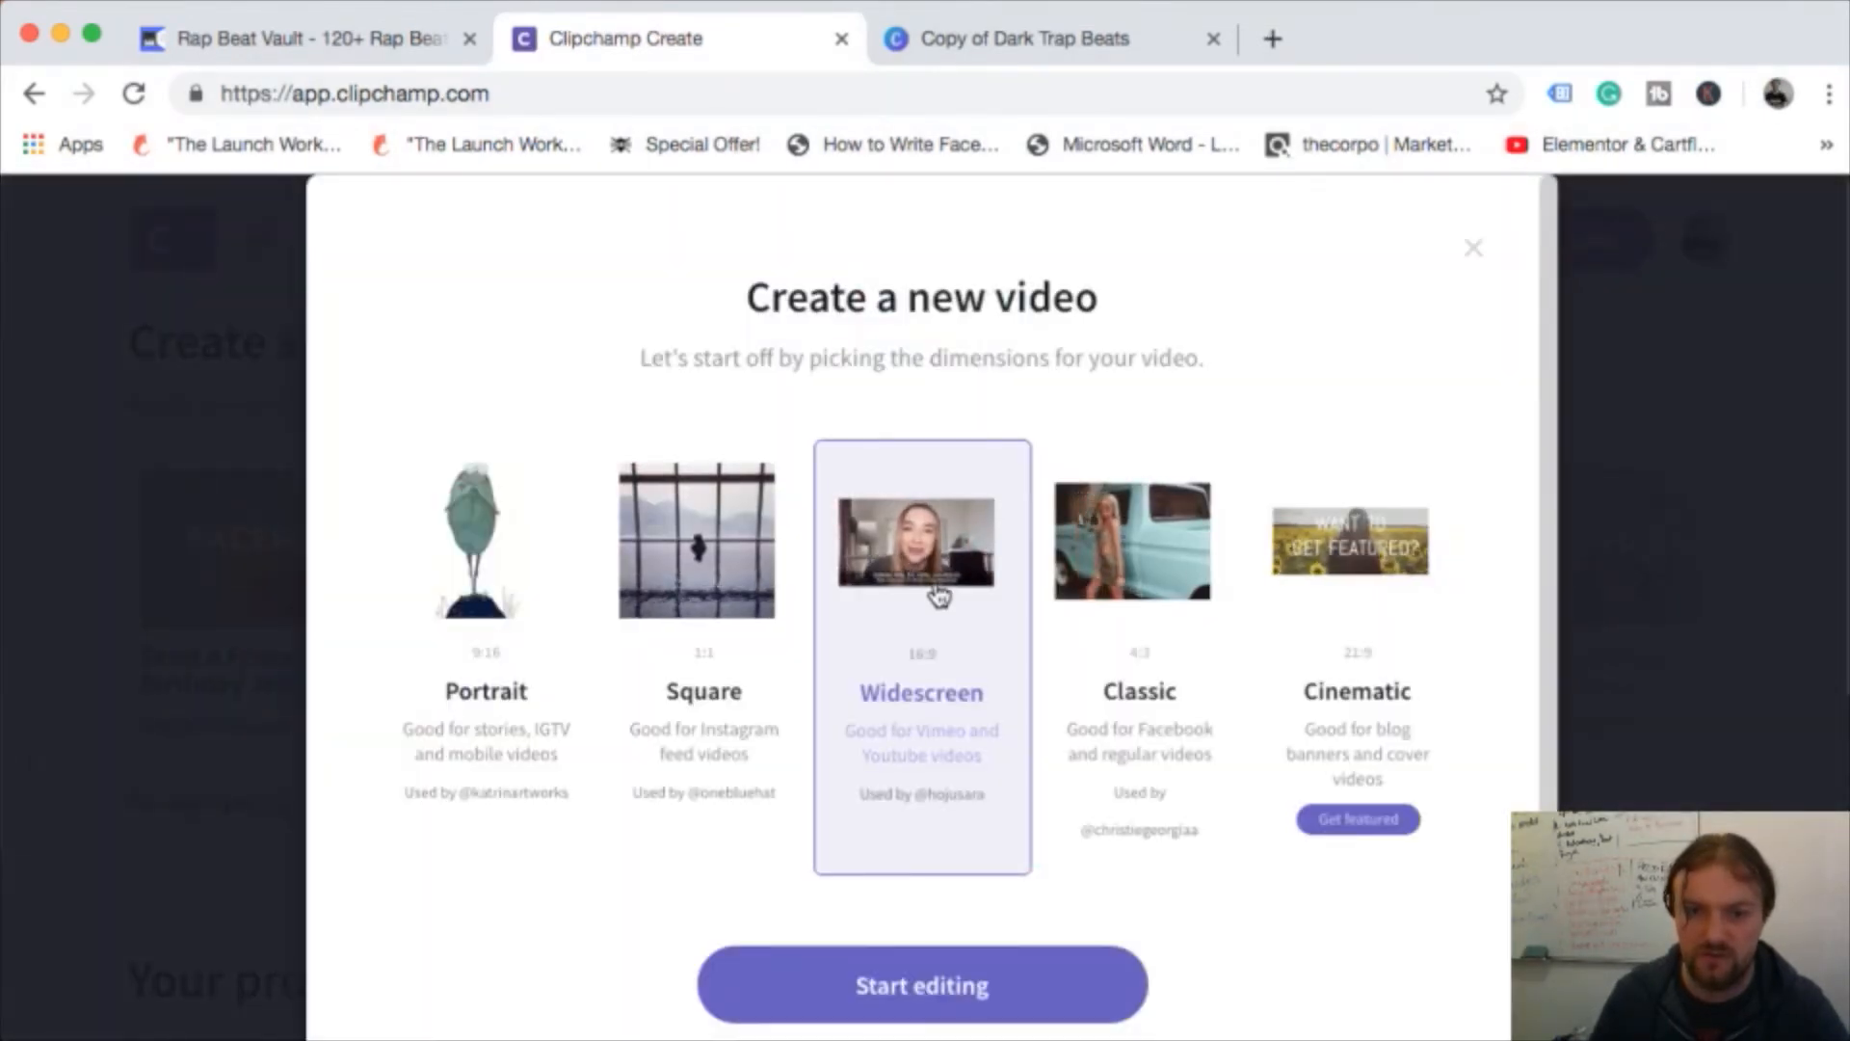
pyautogui.click(937, 983)
# - Switch to Canva to view the Kid Cudi cover design and return to the Clipchamp editor
pyautogui.click(1070, 46)
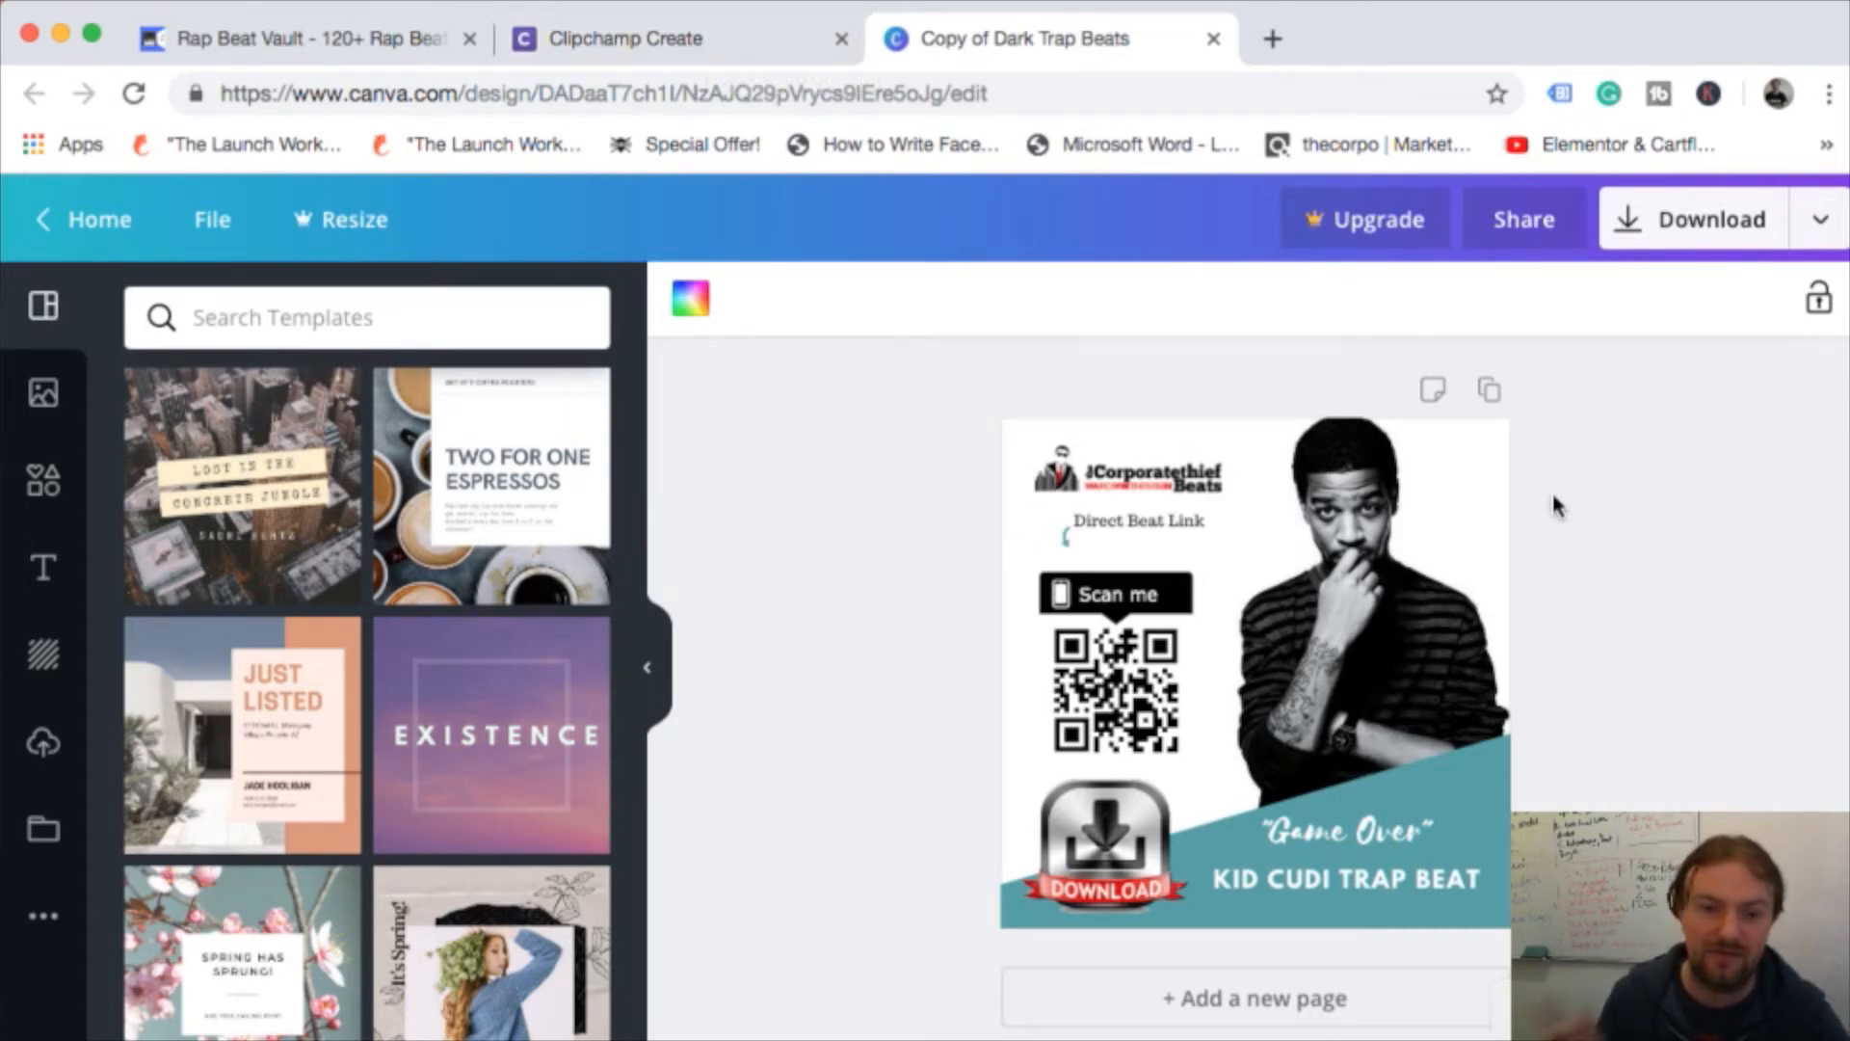
pyautogui.click(752, 39)
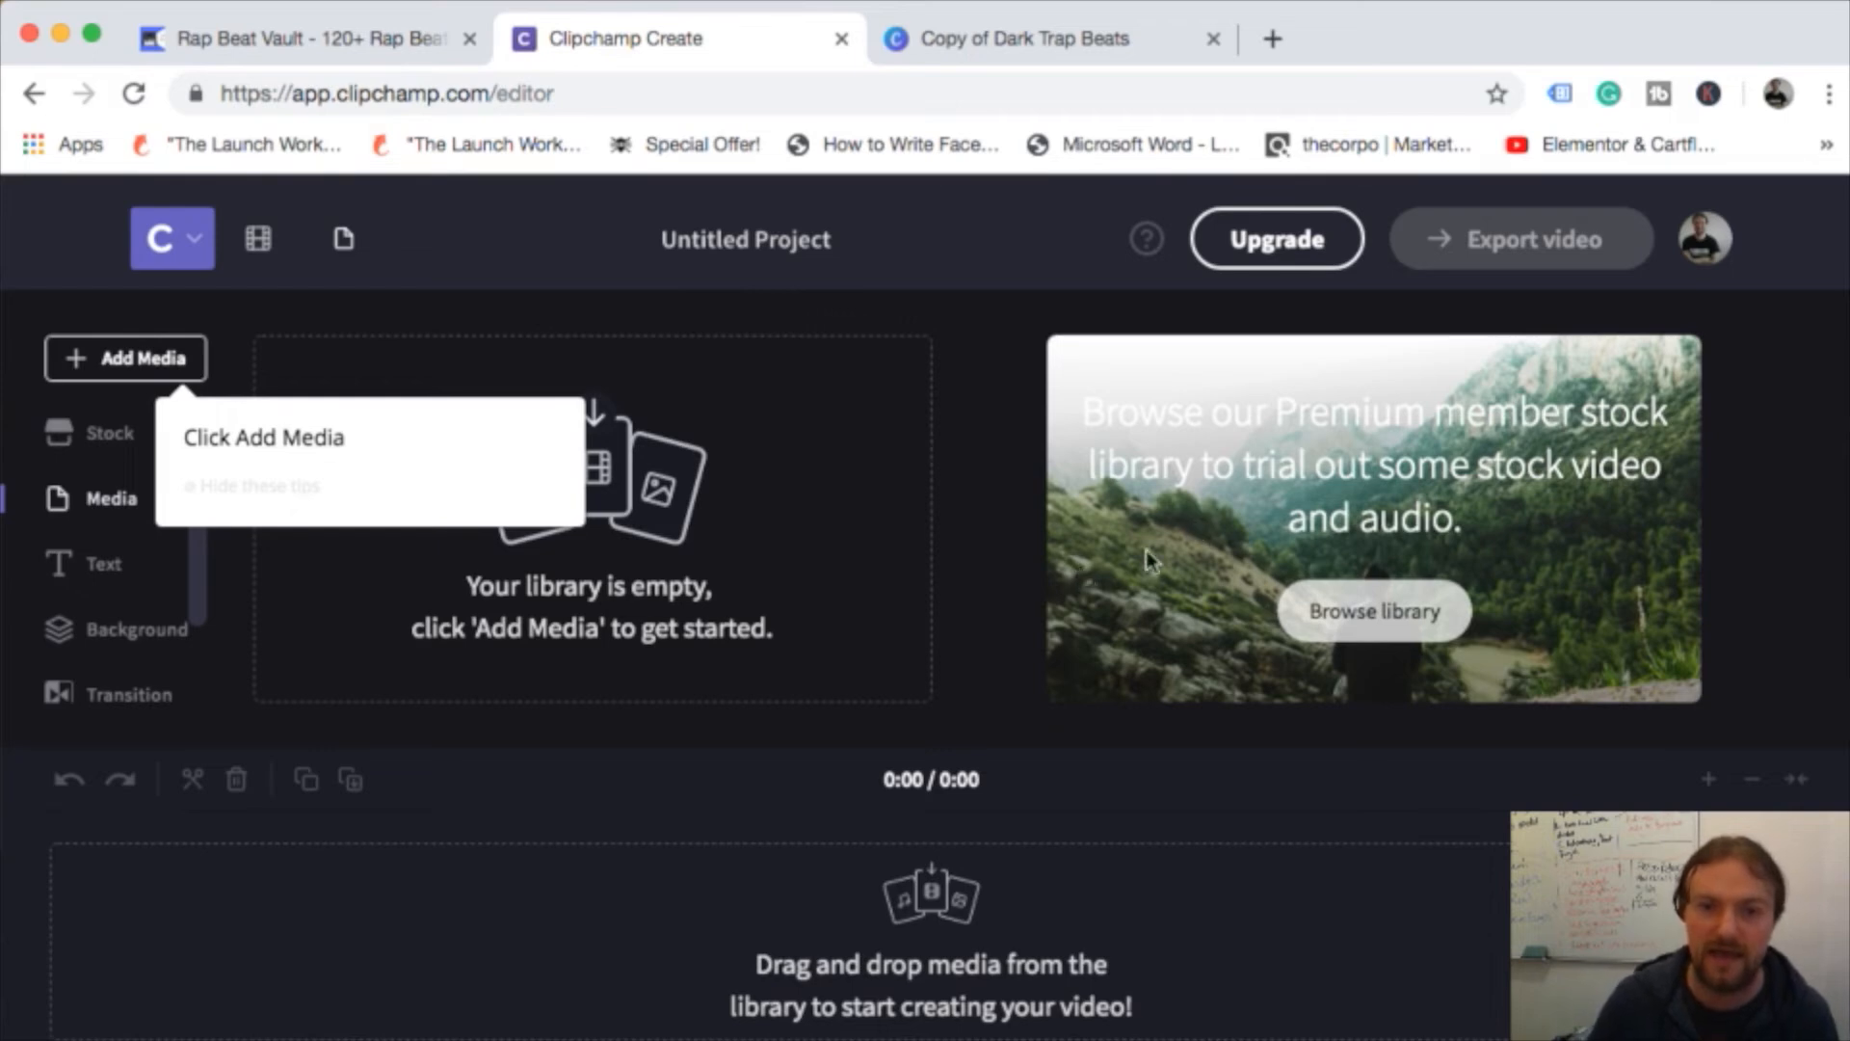
# - Import the Echelon image and the Smokin Legal Migos MP3 and place both at the start of the timeline on separate tracks
pyautogui.moveTo(1067, 819); pyautogui.dragTo(797, 557)
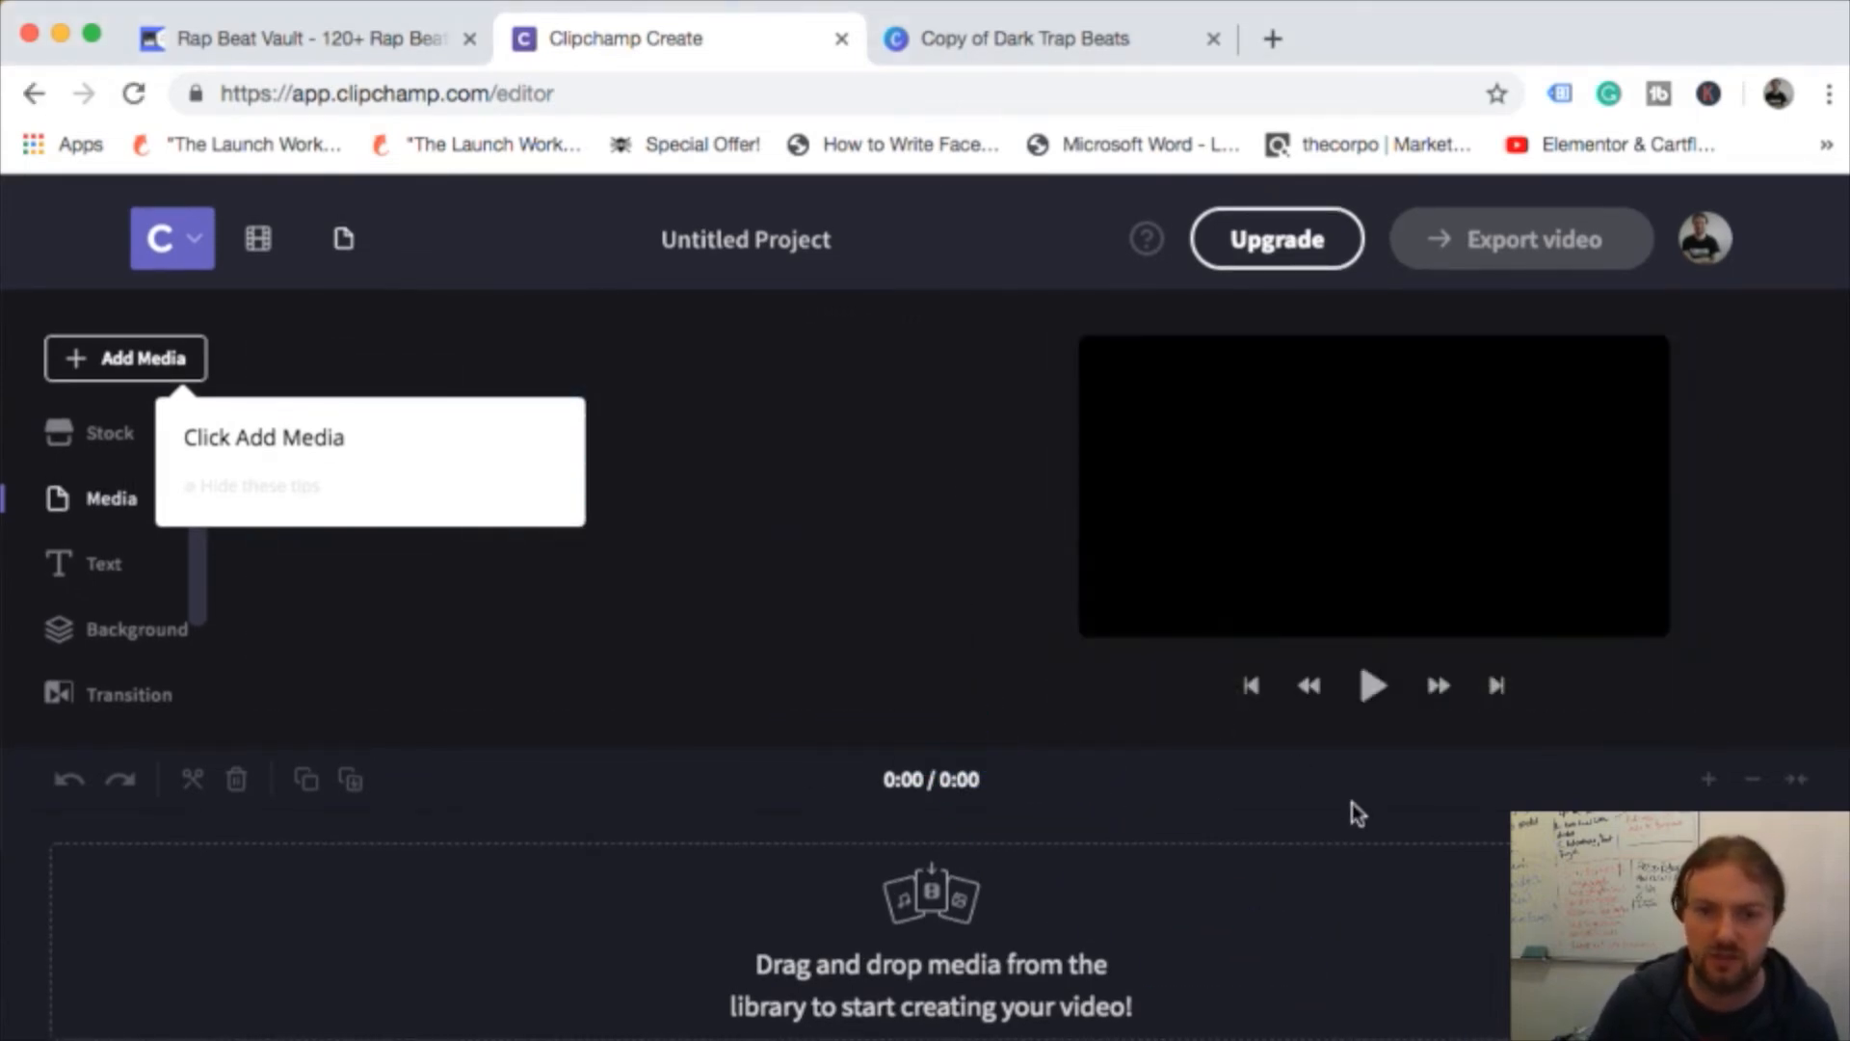
pyautogui.moveTo(414, 371); pyautogui.dragTo(639, 925)
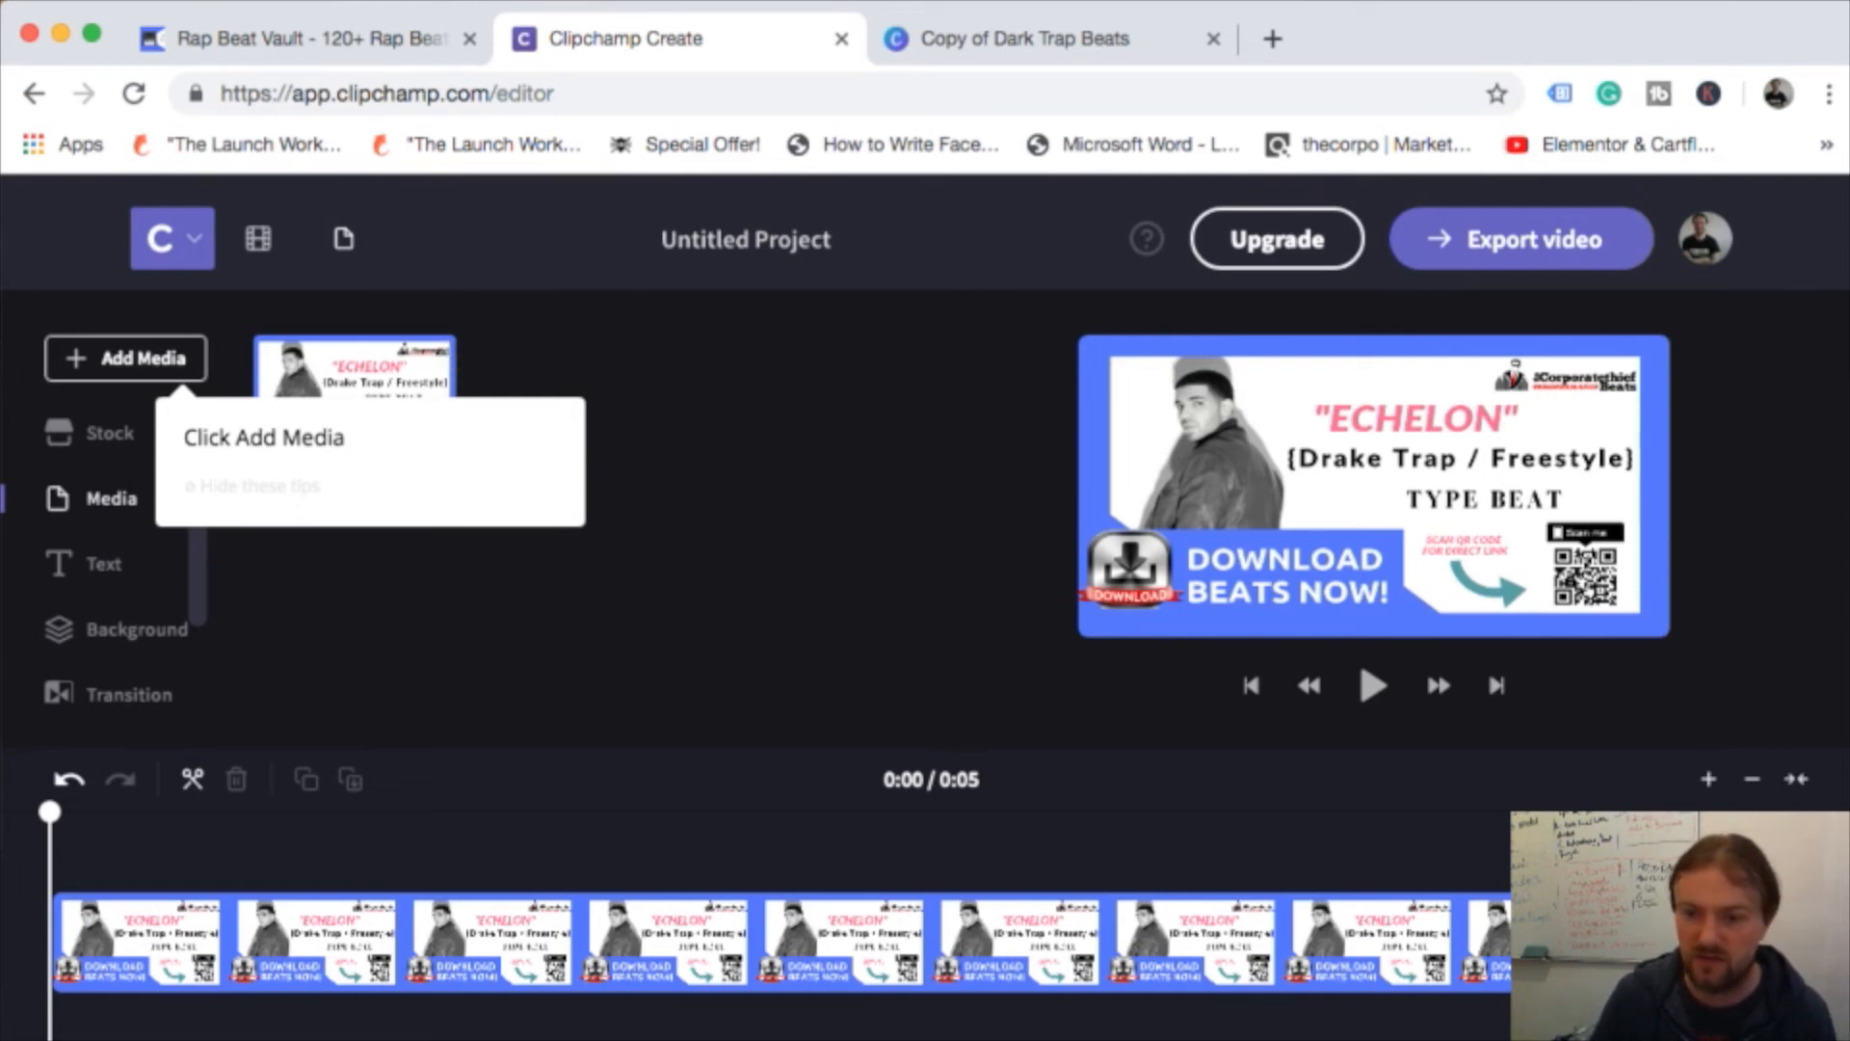
pyautogui.moveTo(1267, 837); pyautogui.dragTo(711, 500)
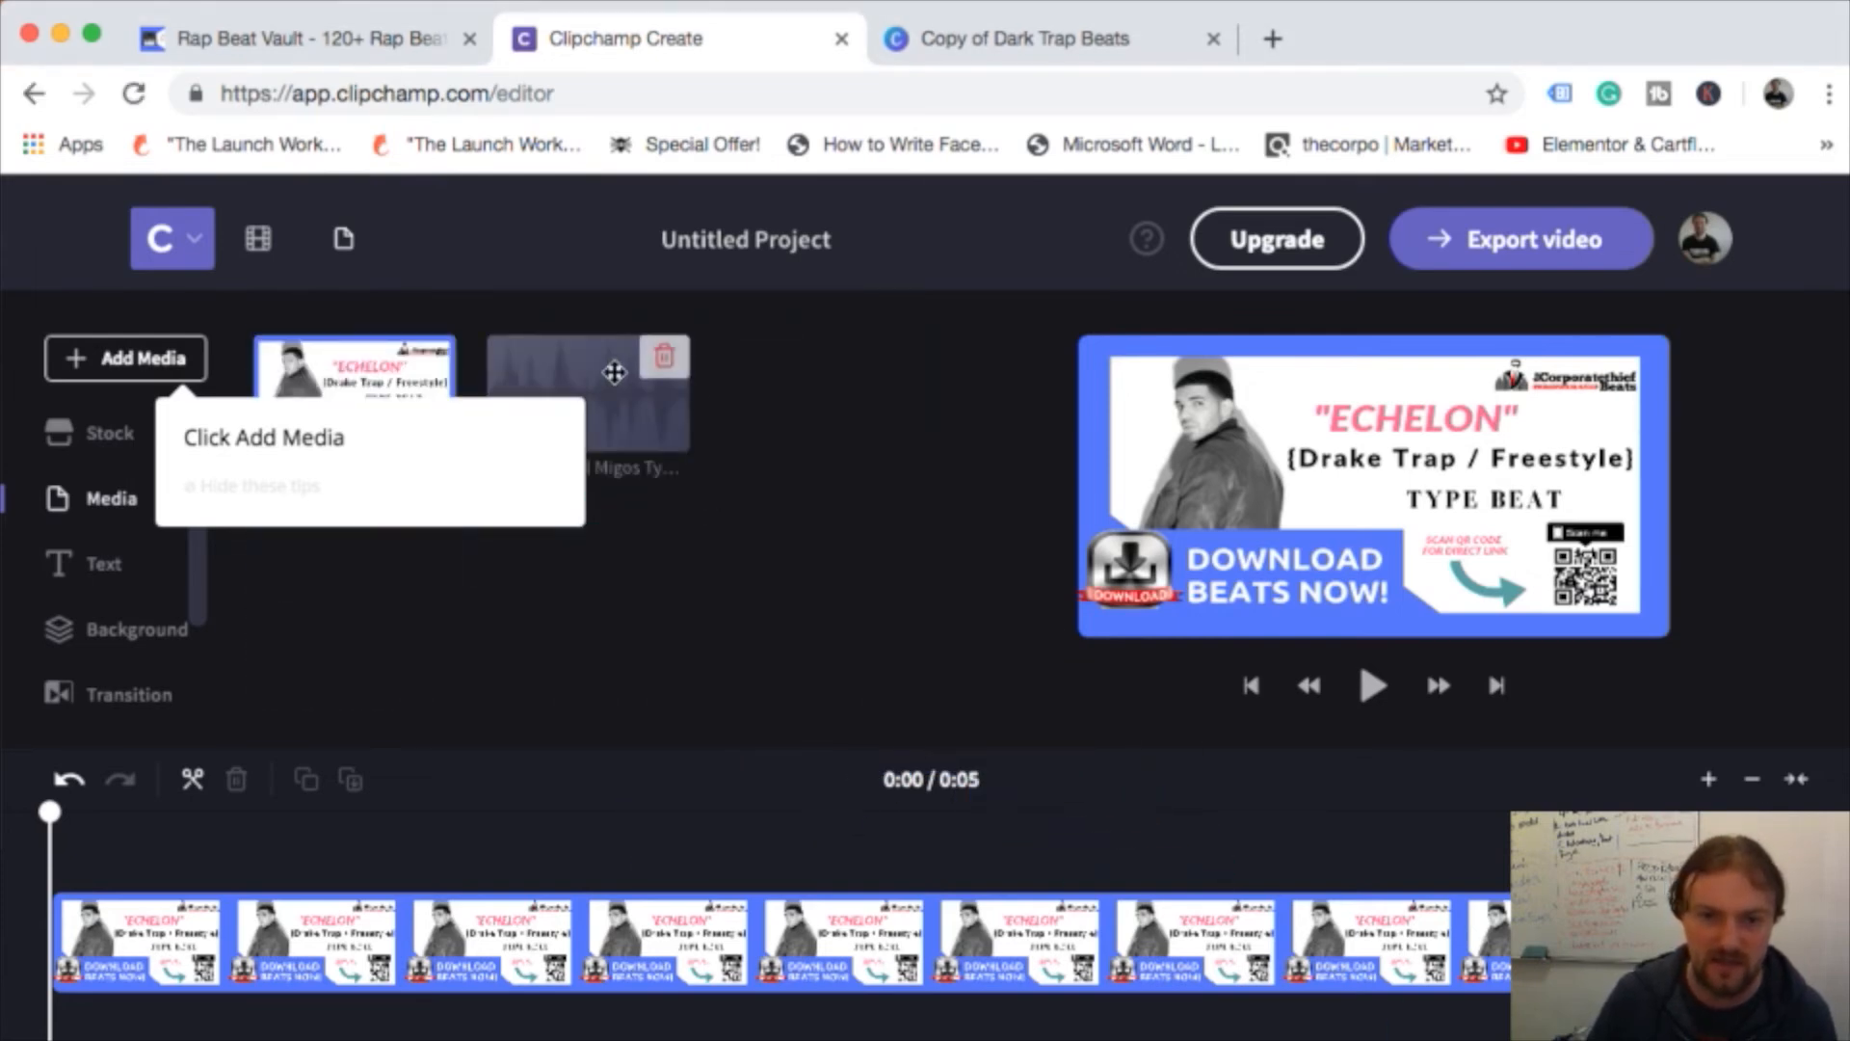
pyautogui.moveTo(544, 836); pyautogui.dragTo(516, 855)
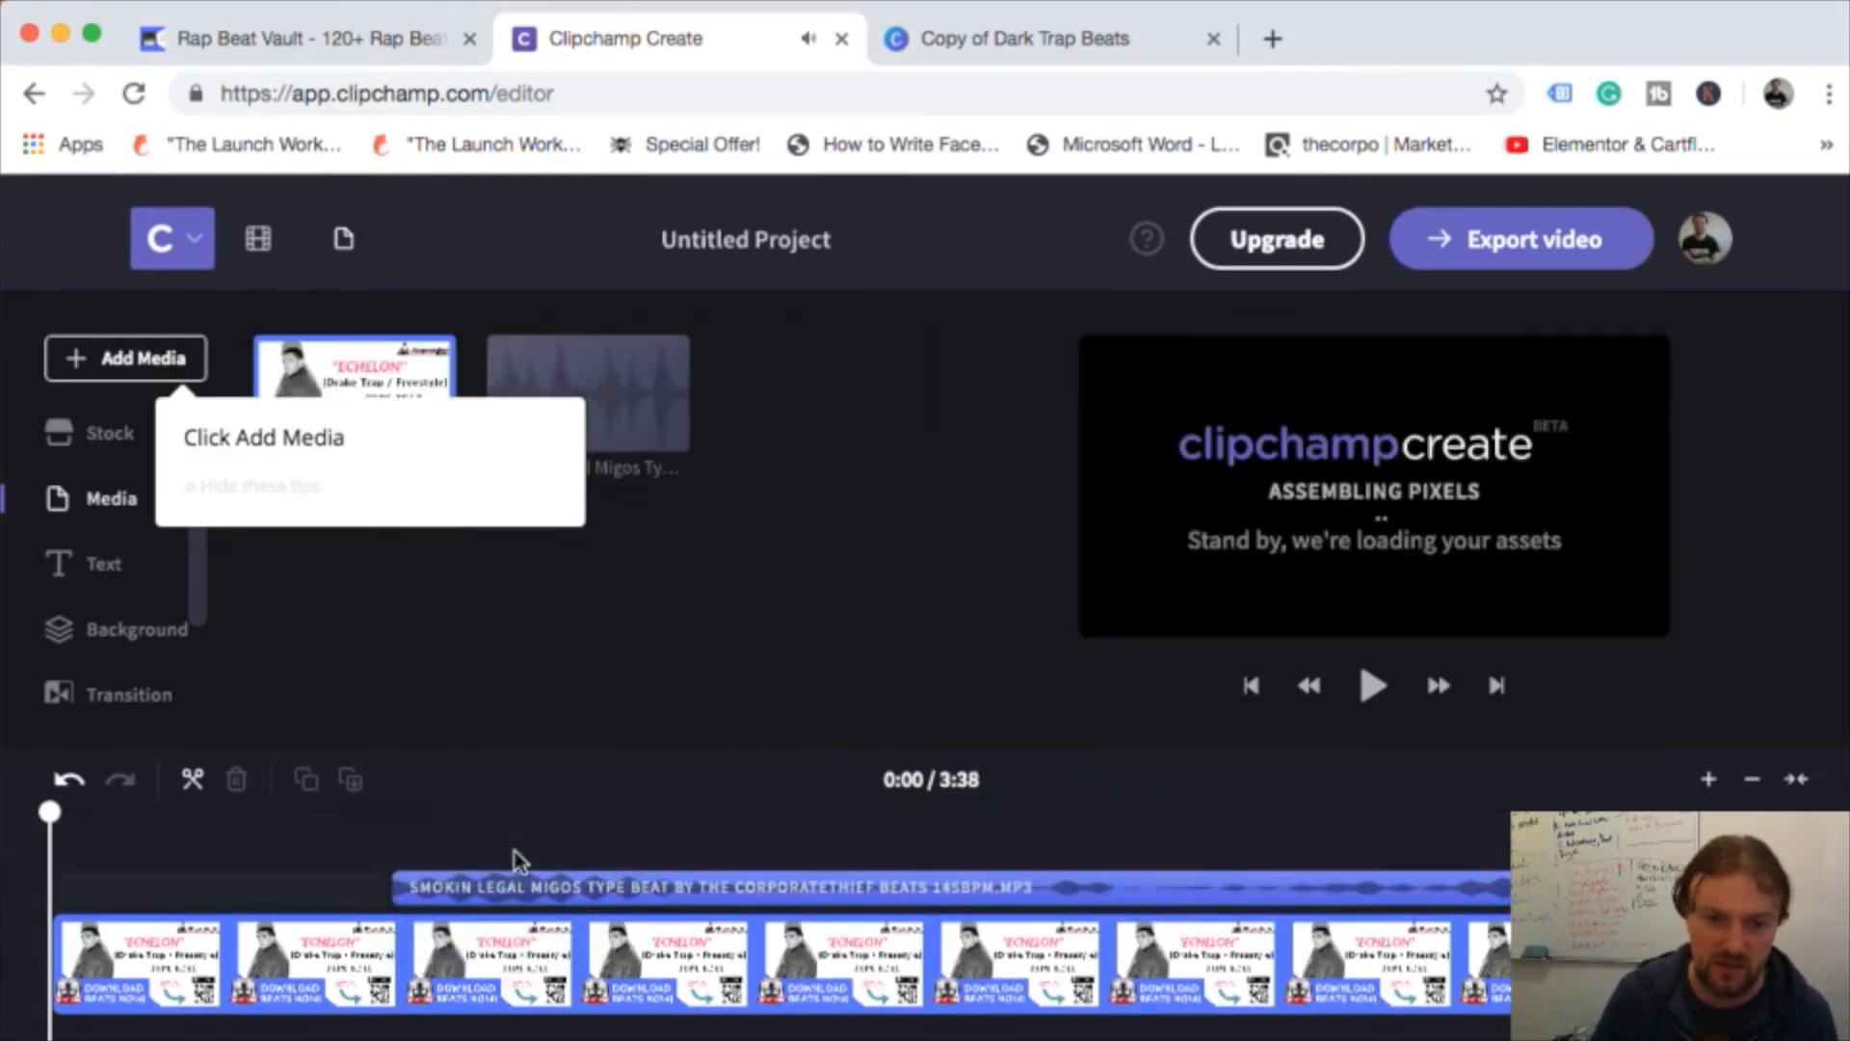
pyautogui.moveTo(632, 888); pyautogui.dragTo(104, 857)
# - Play the widescreen video from the start to check the Echelon image with the beat, and stop playback
pyautogui.click(61, 859)
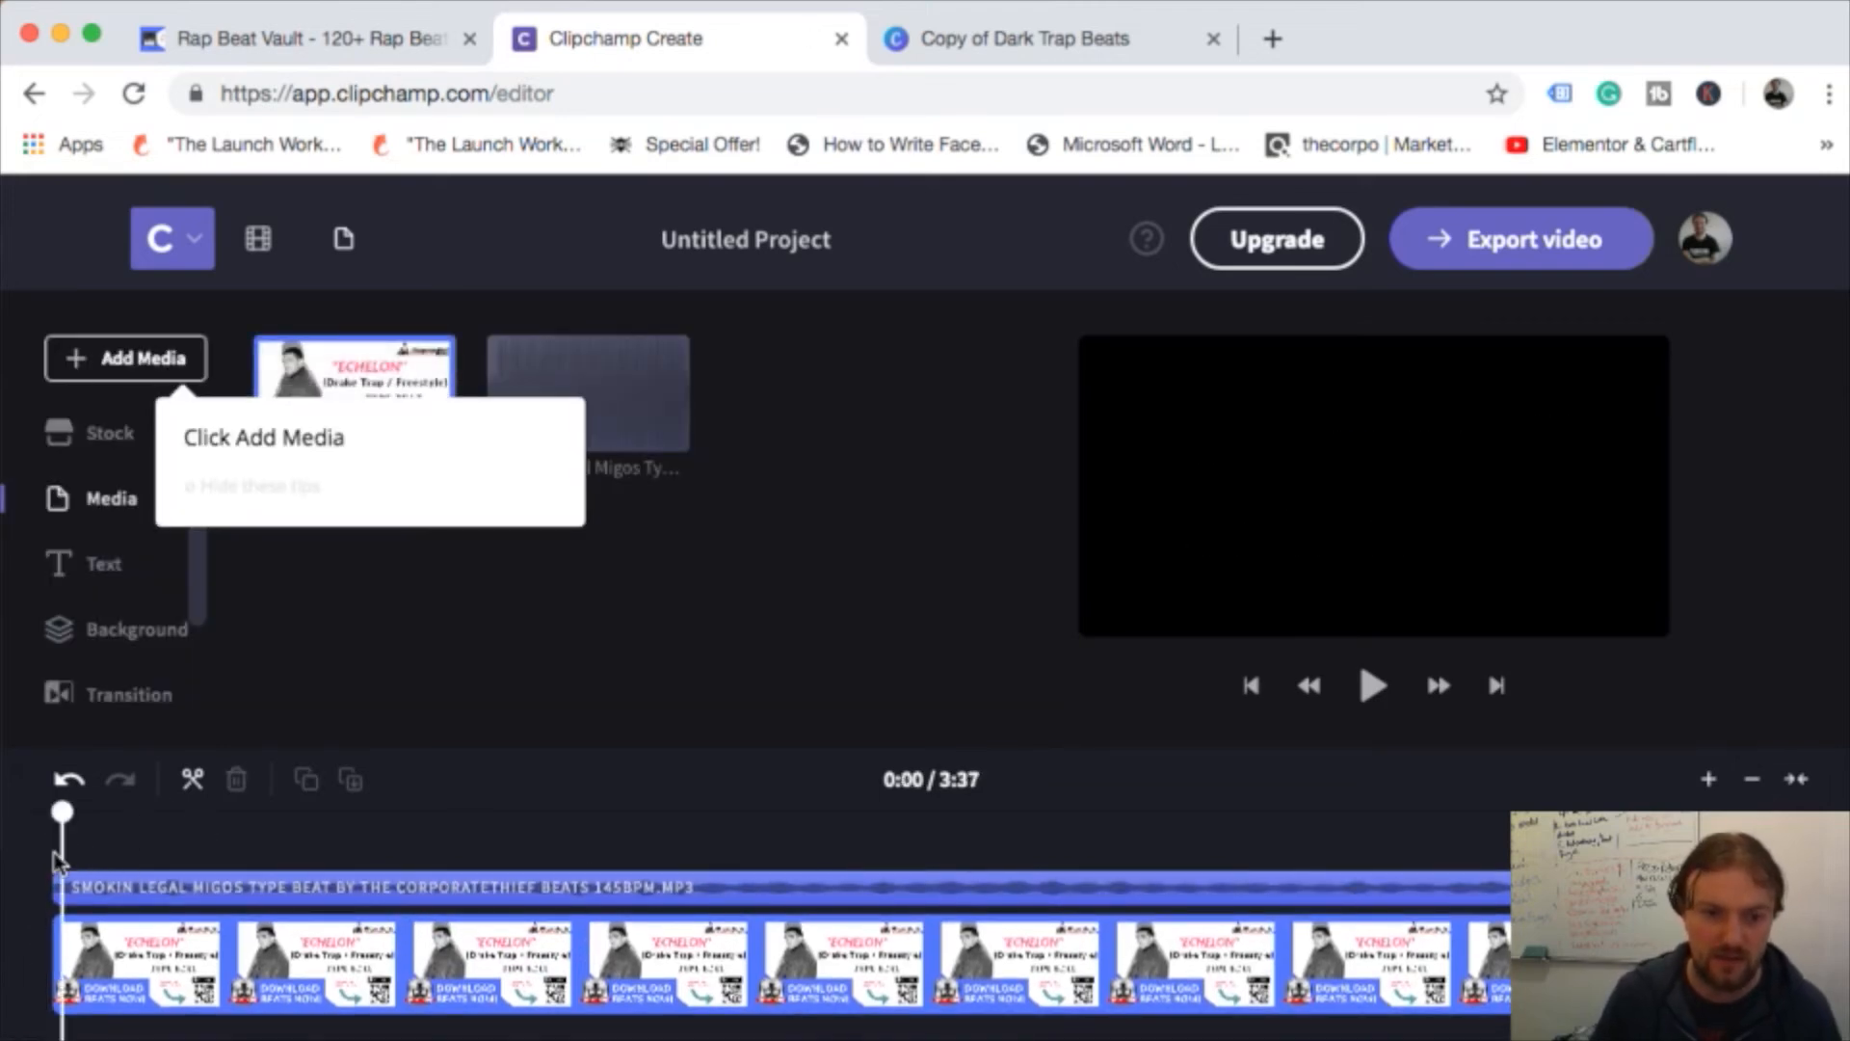
pyautogui.press('space')
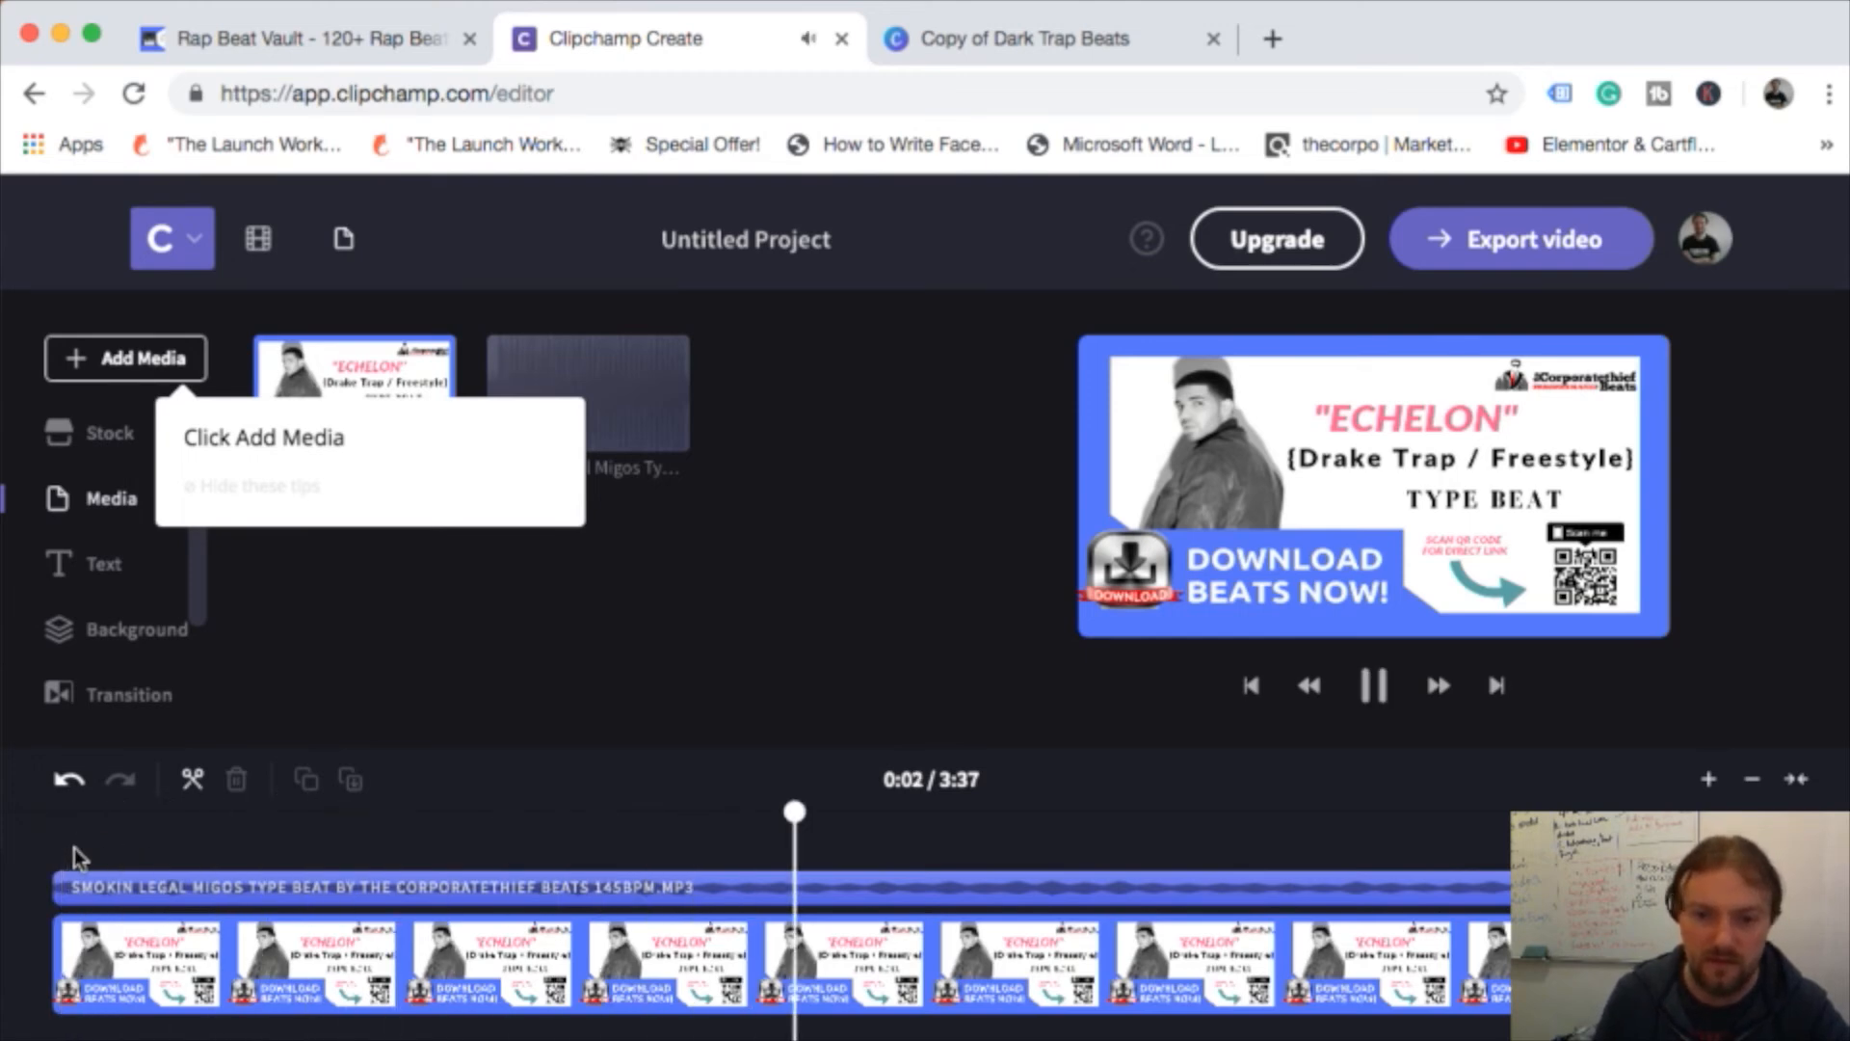
pyautogui.press('space')
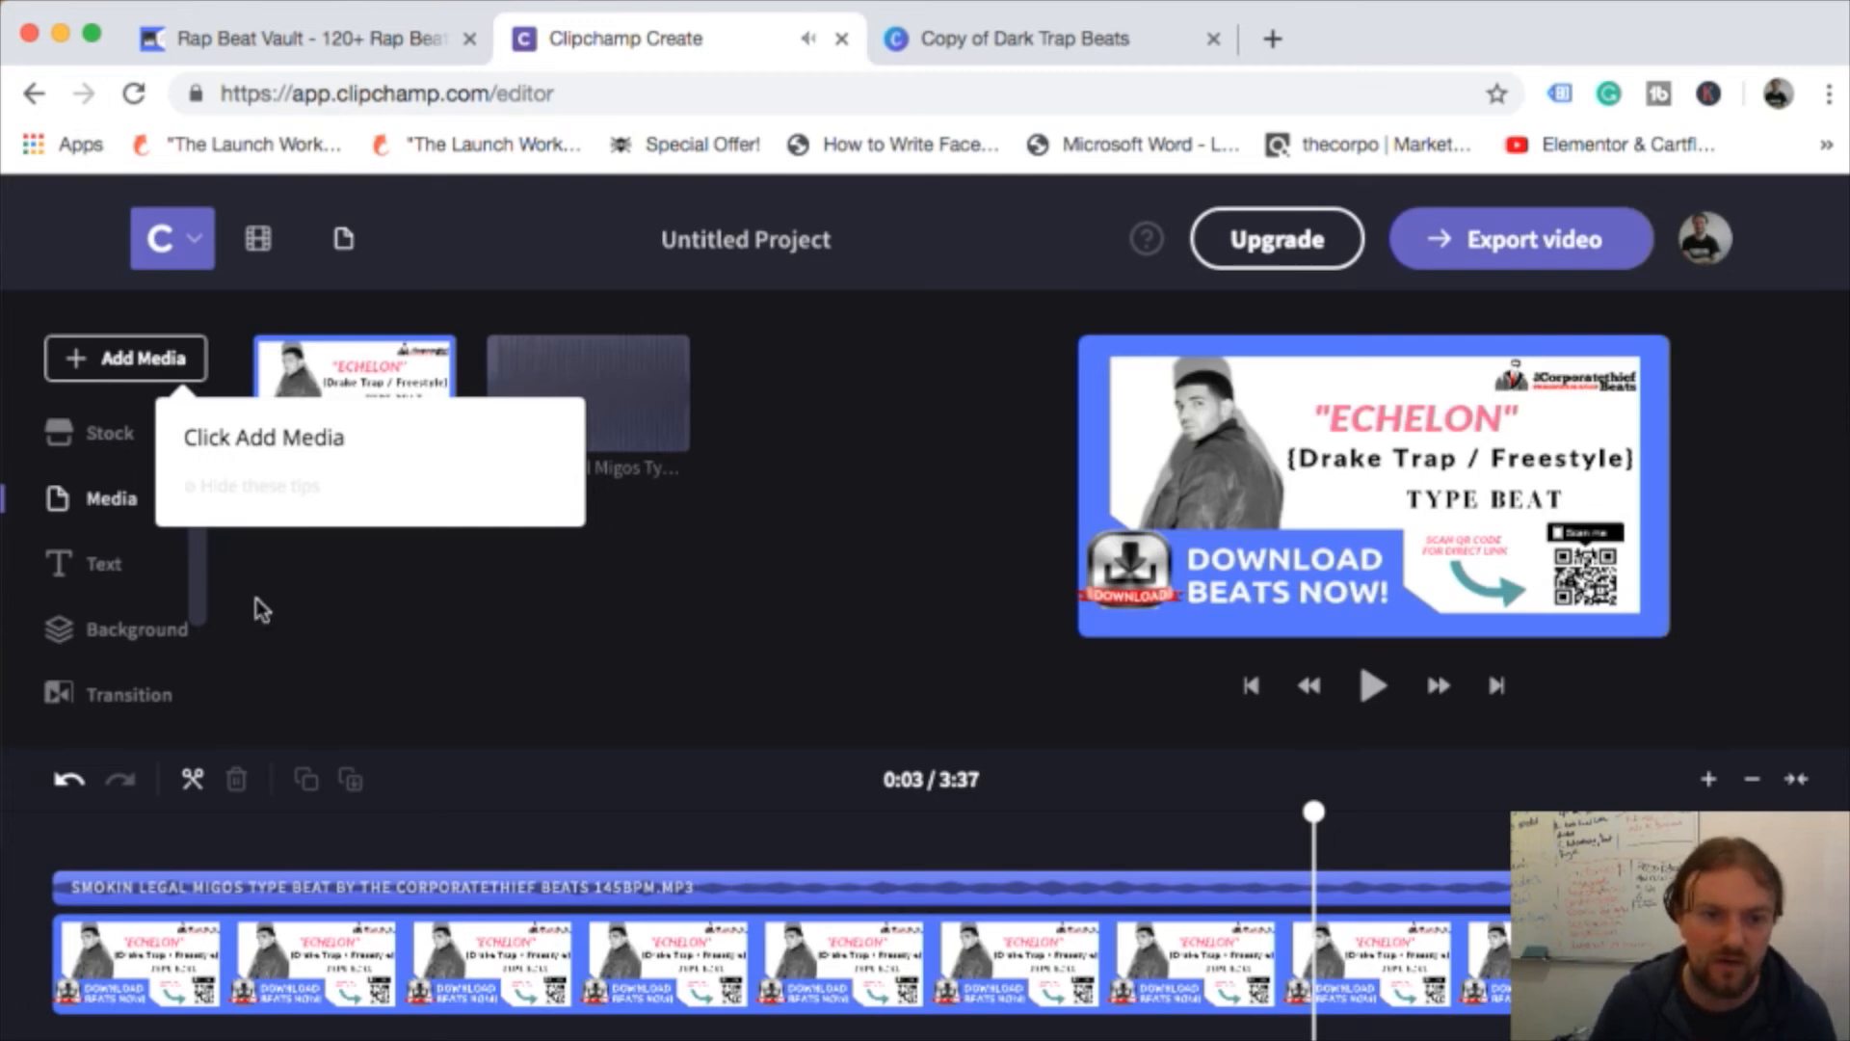
# - Open the stock library to view its video footage collections and return to the editor
pyautogui.moveTo(195, 566)
pyautogui.mouseDown()
pyautogui.moveTo(200, 611)
pyautogui.moveTo(197, 557)
pyautogui.mouseUp()
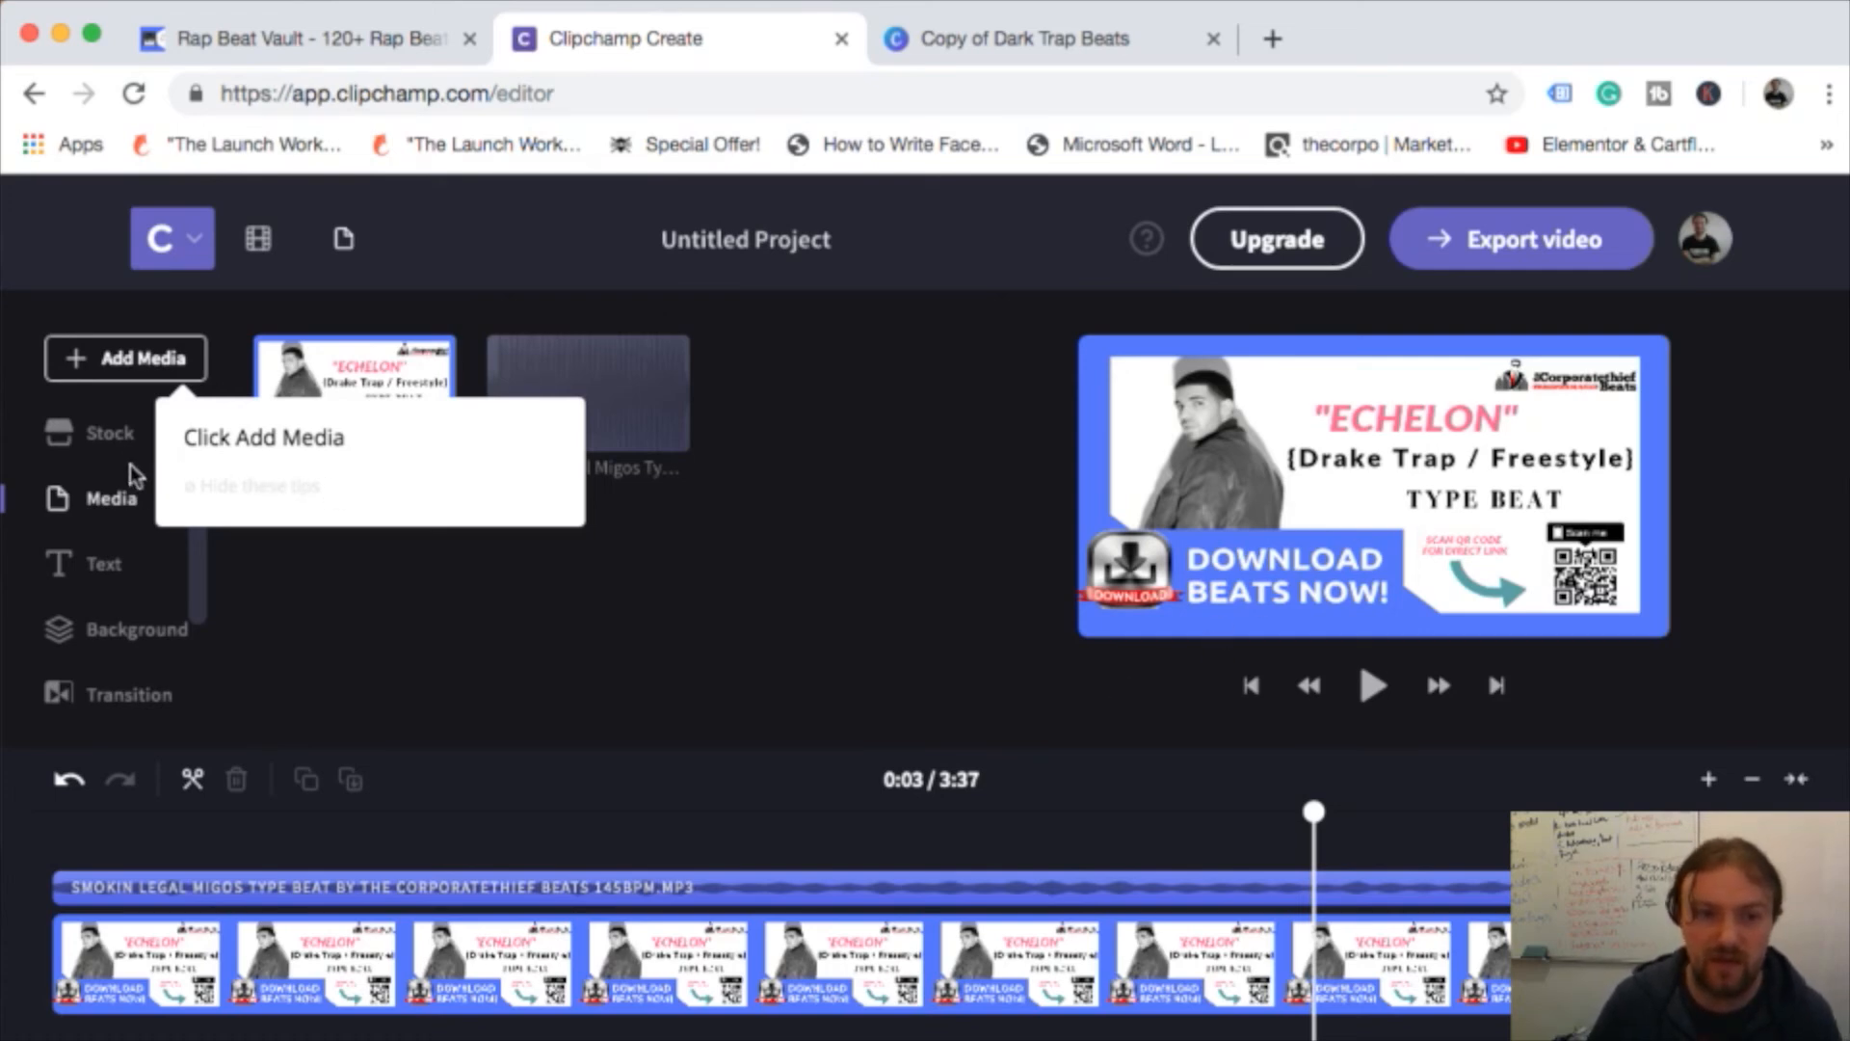
pyautogui.click(109, 442)
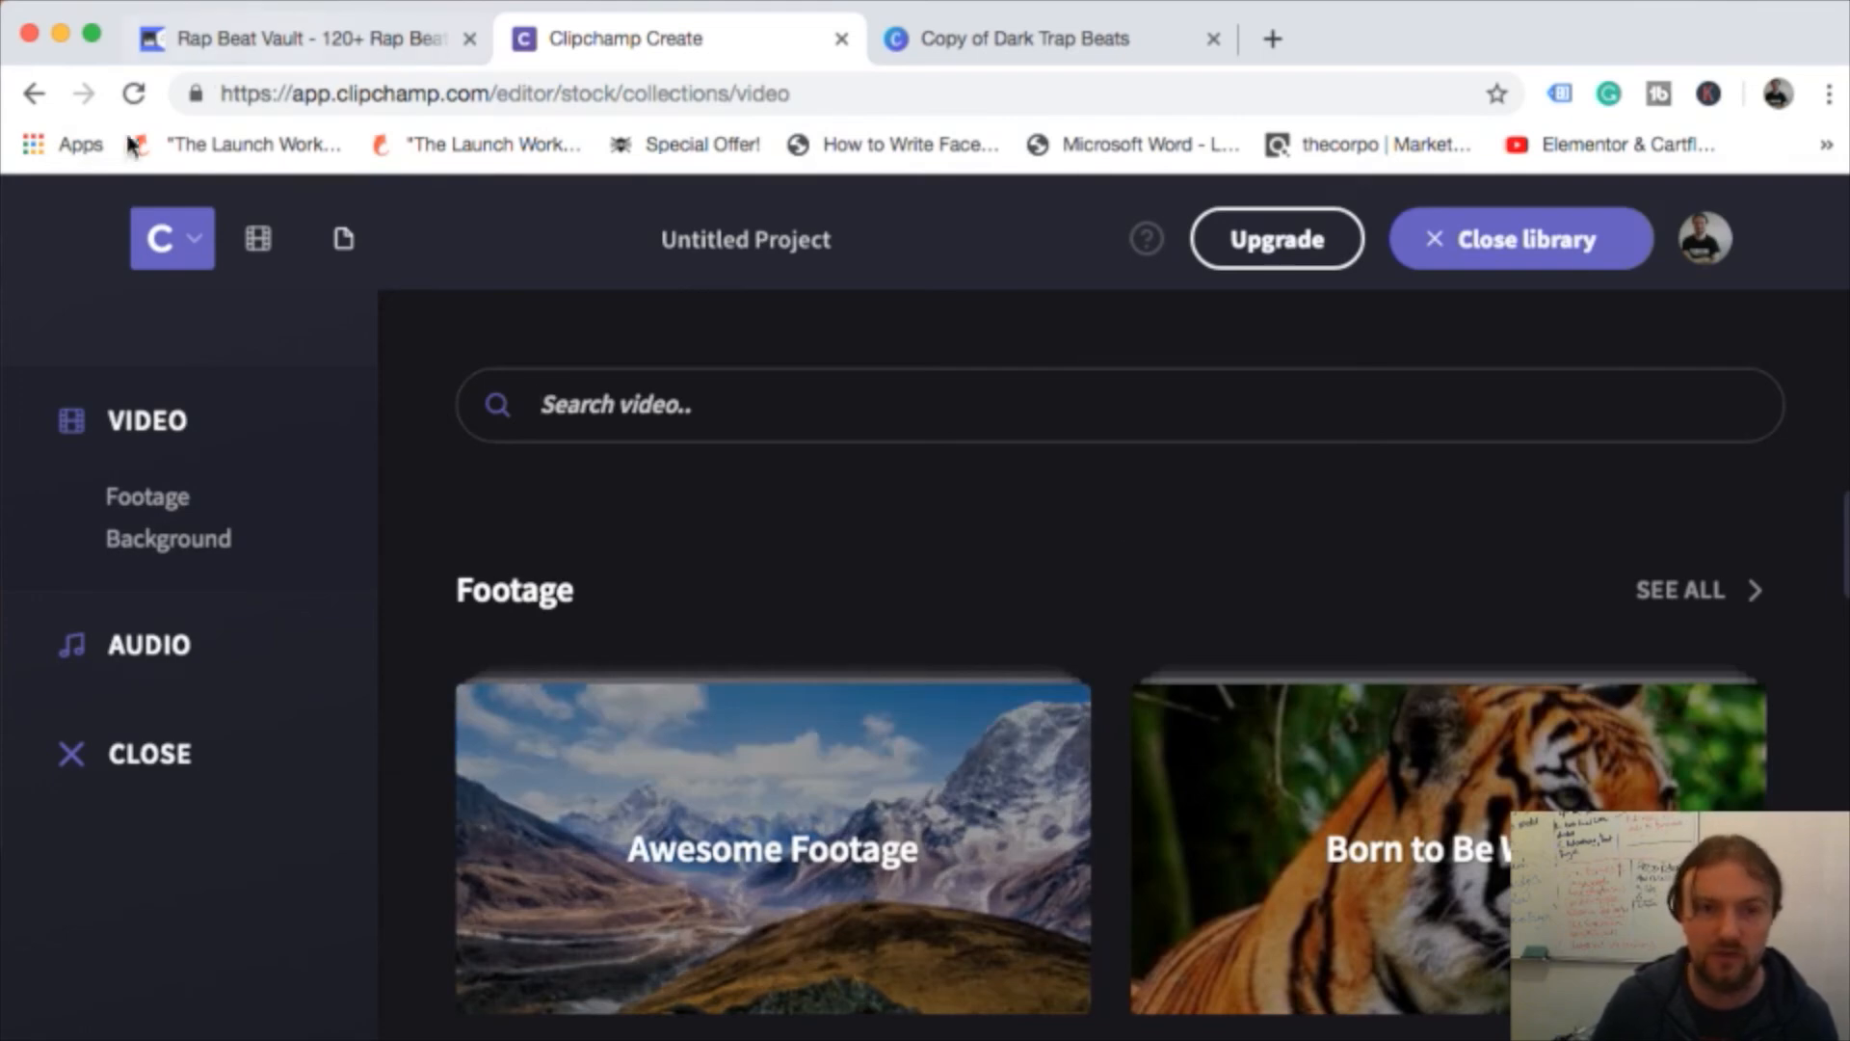
pyautogui.click(33, 100)
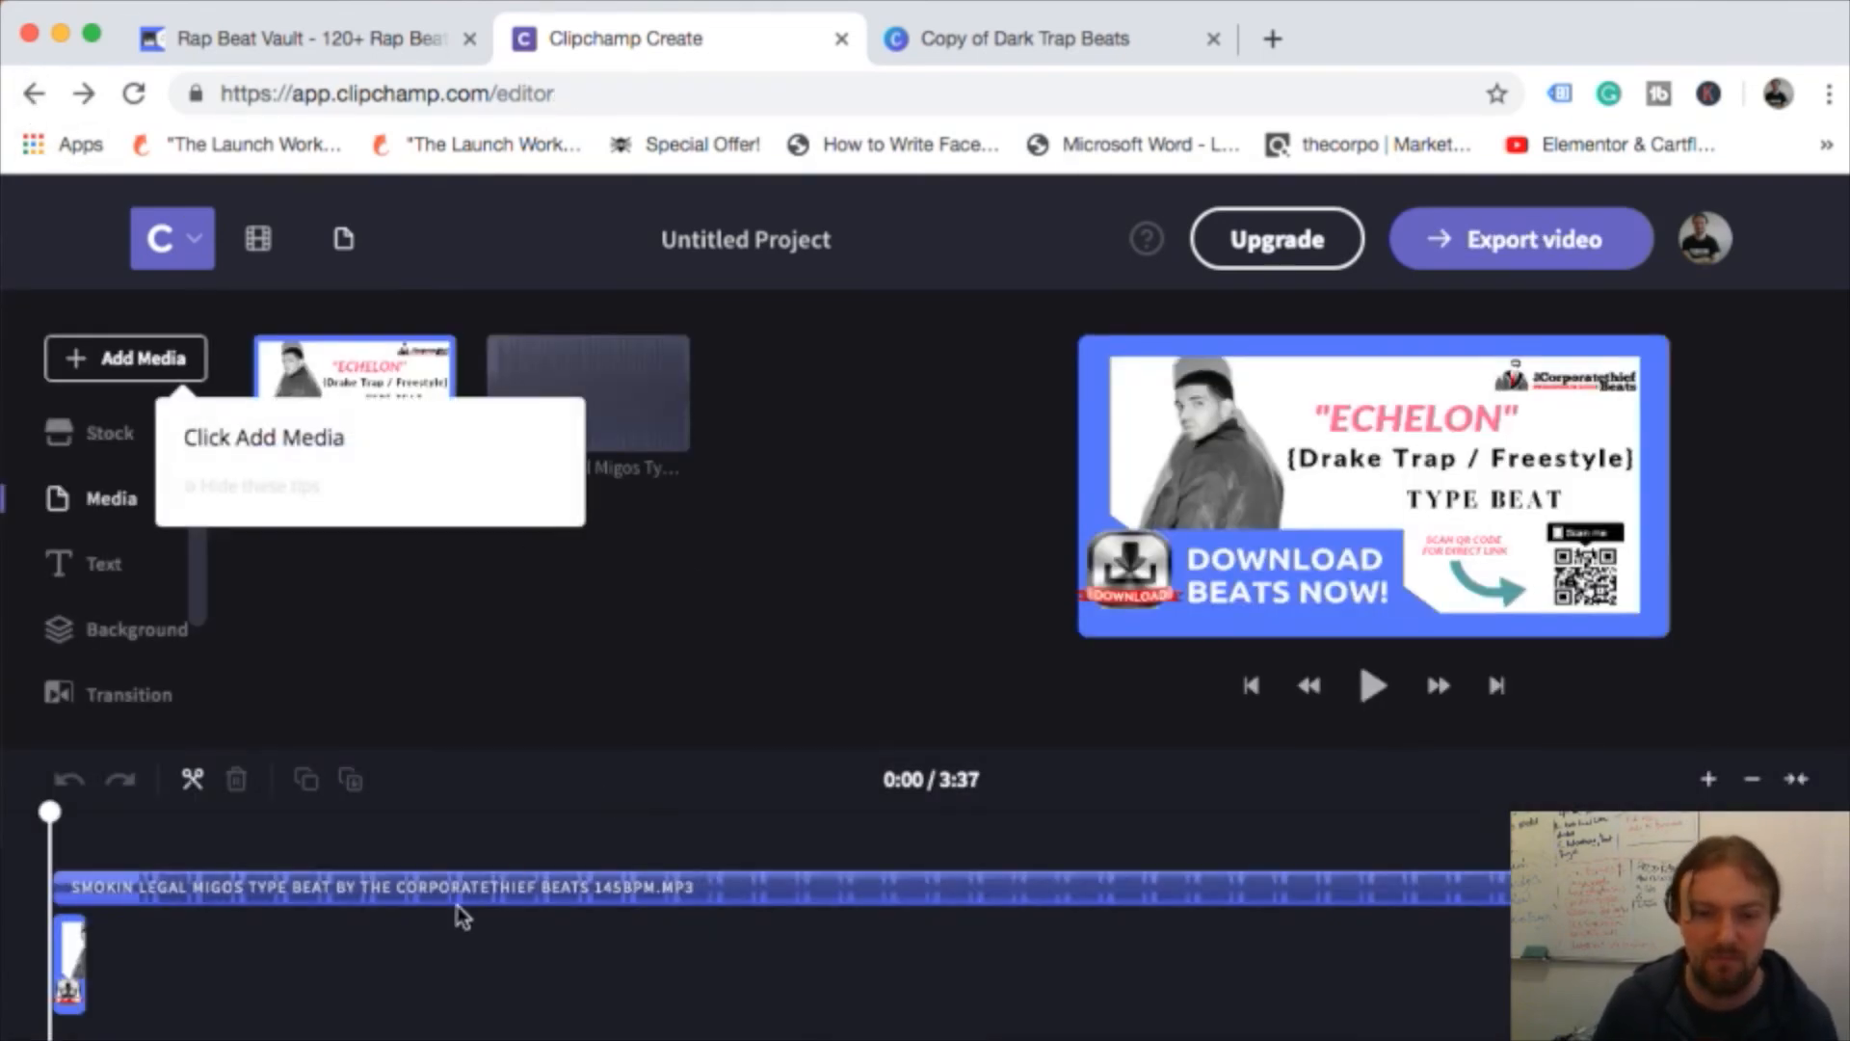
# - Extend the Echelon image clip along the length of the beat audio and close its clip settings
pyautogui.click(85, 961)
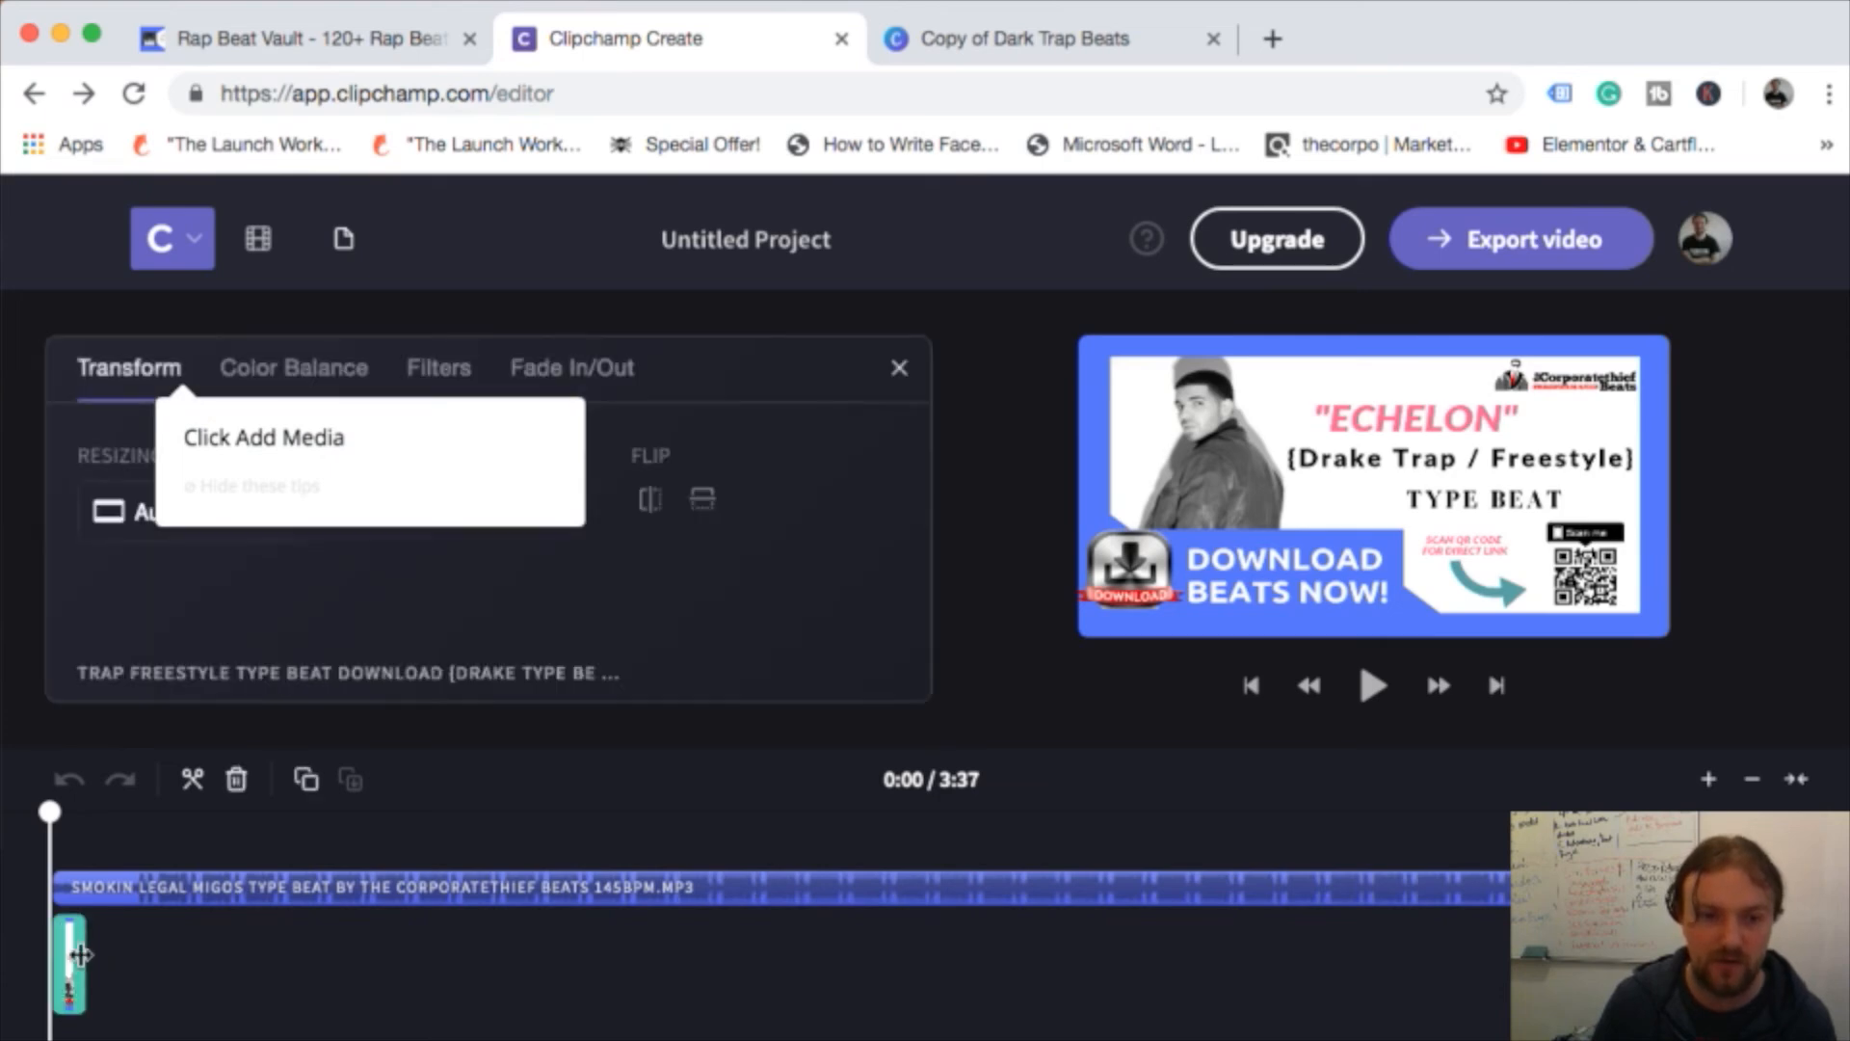
pyautogui.moveTo(85, 961); pyautogui.dragTo(529, 963)
pyautogui.moveTo(1170, 934); pyautogui.dragTo(1571, 958)
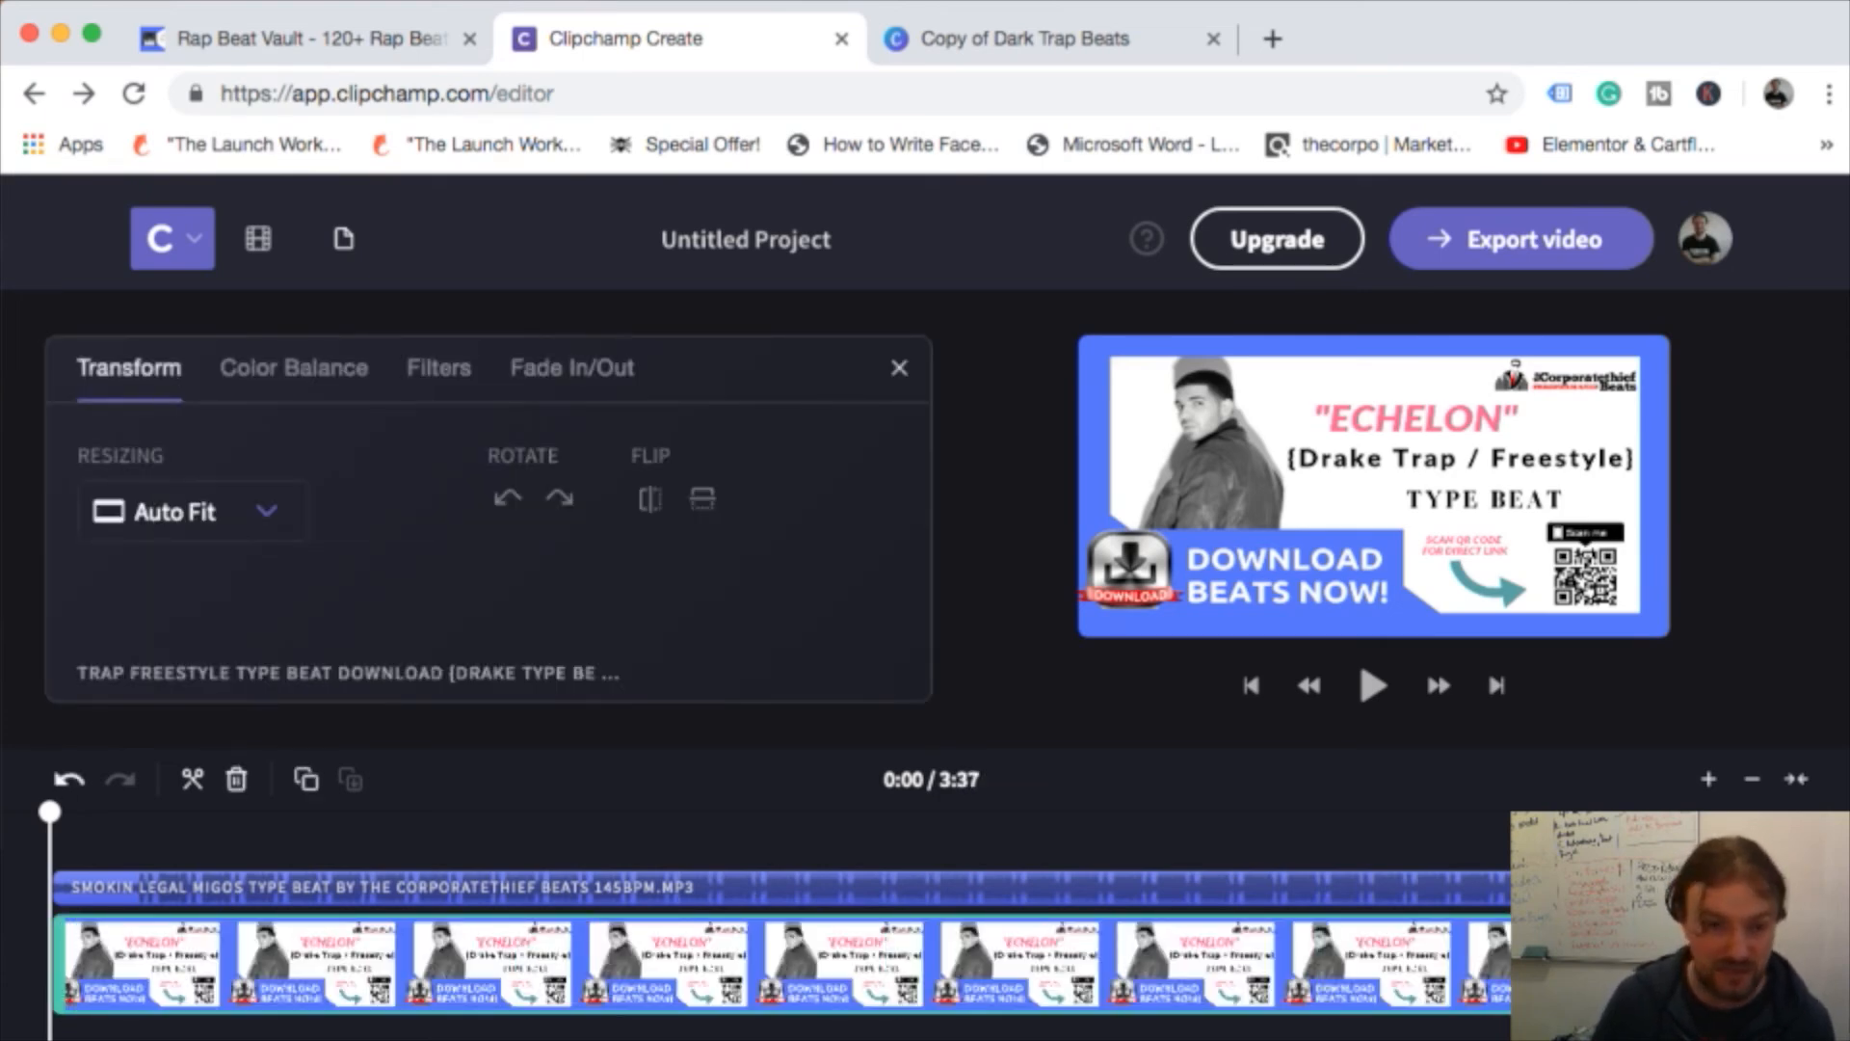
pyautogui.click(900, 372)
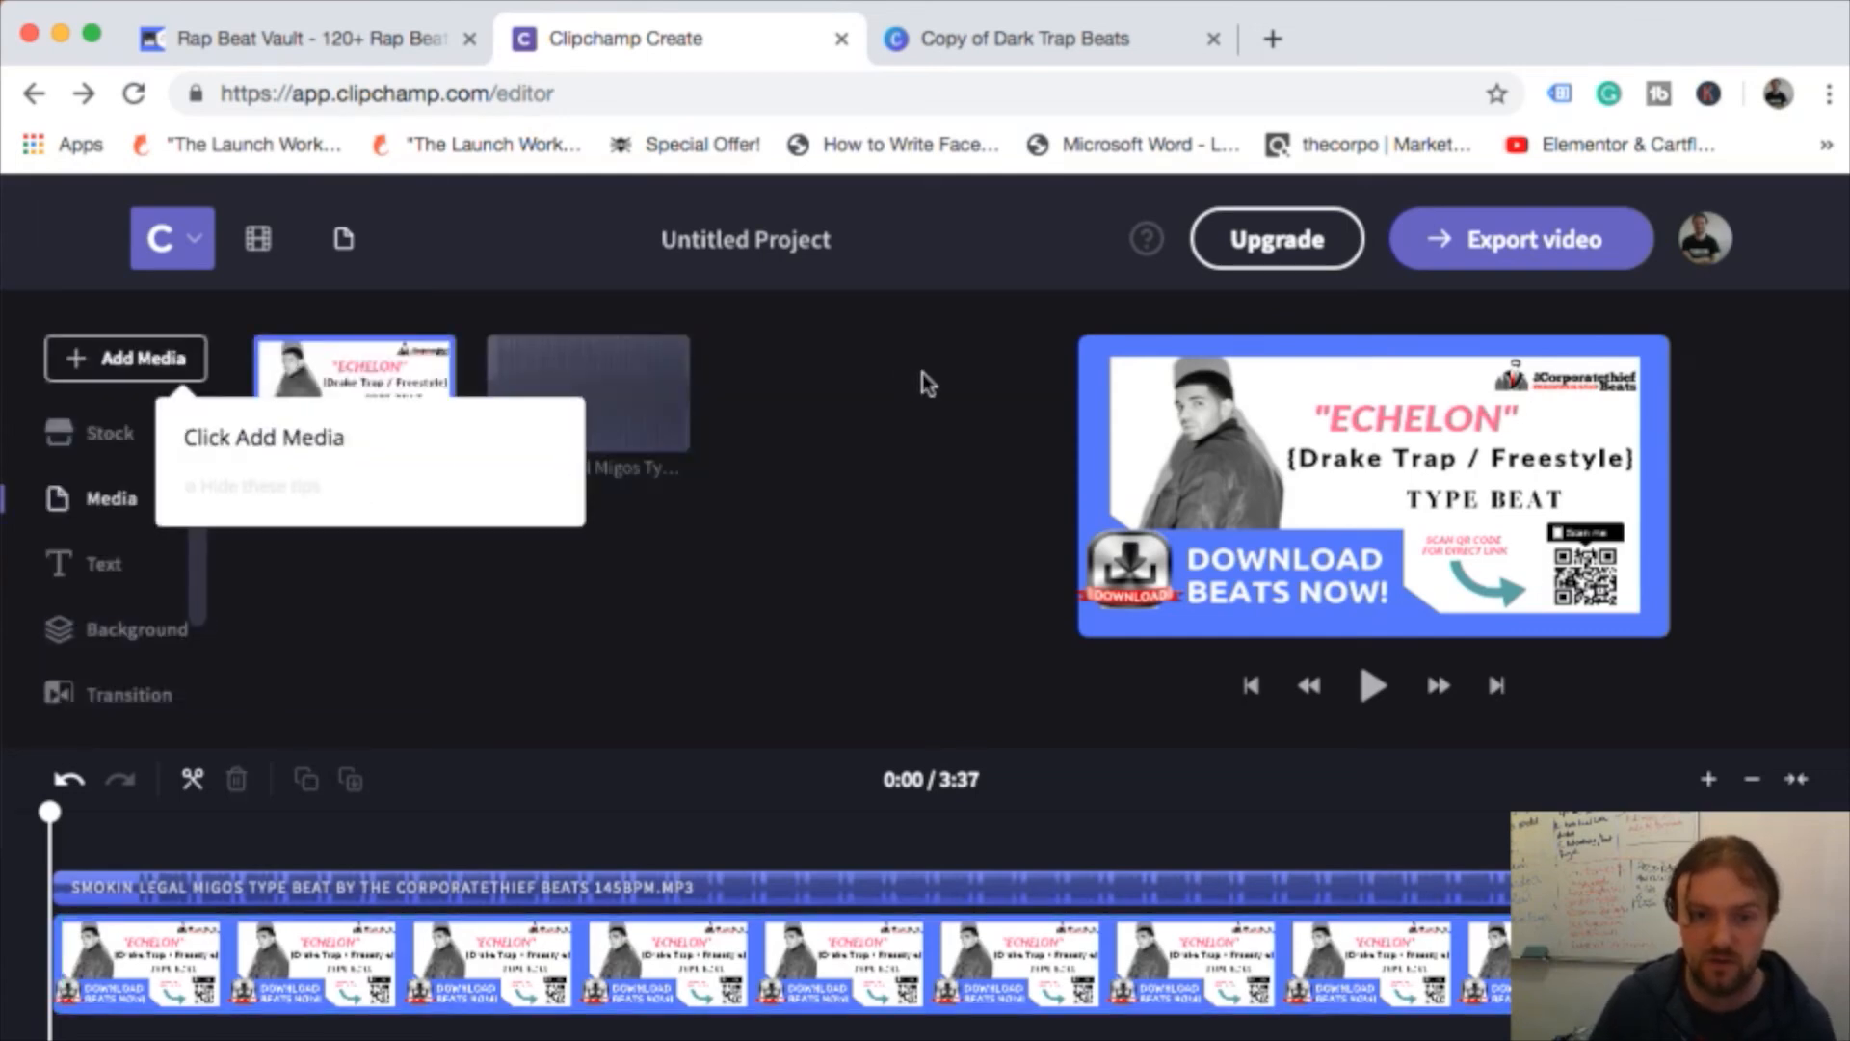
# - Add a Funky text title to a new track above the beat audio, near the start of the timeline
pyautogui.scroll(-2, 174, 627)
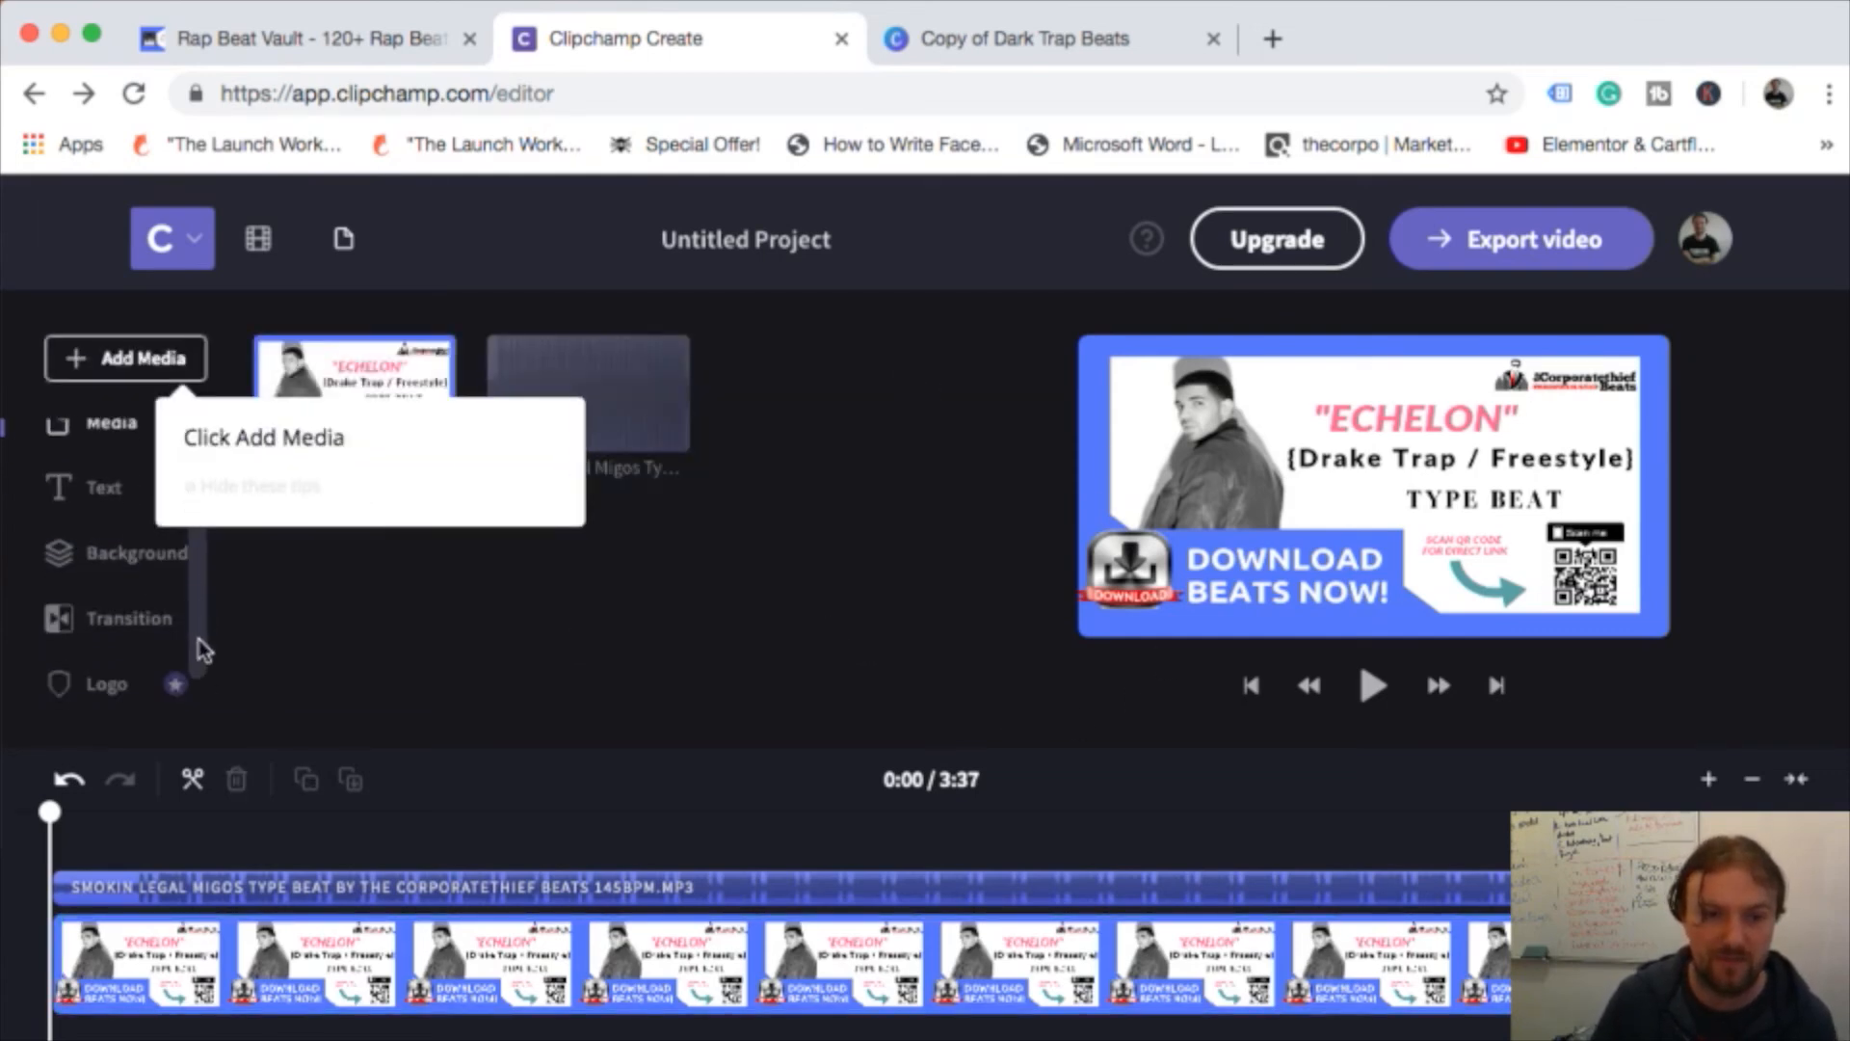
pyautogui.scroll(1, 136, 558)
pyautogui.click(114, 525)
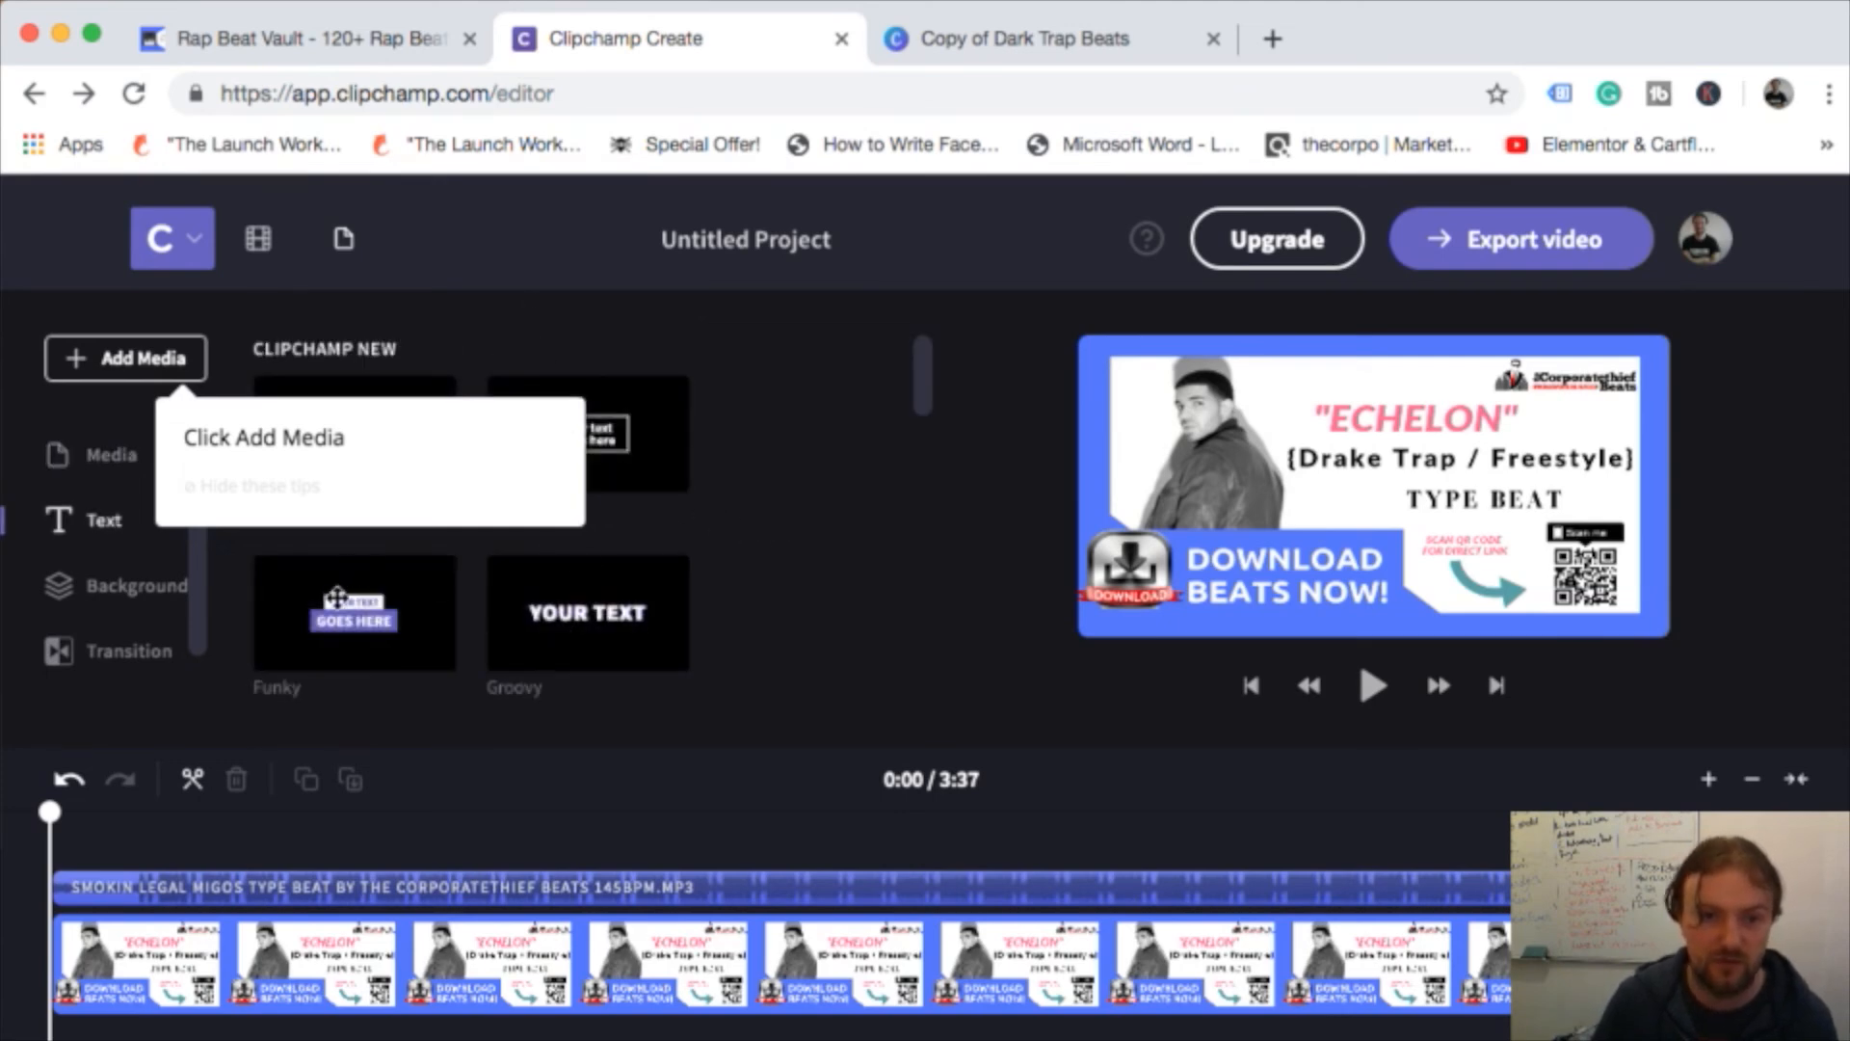
pyautogui.moveTo(386, 622); pyautogui.dragTo(455, 846)
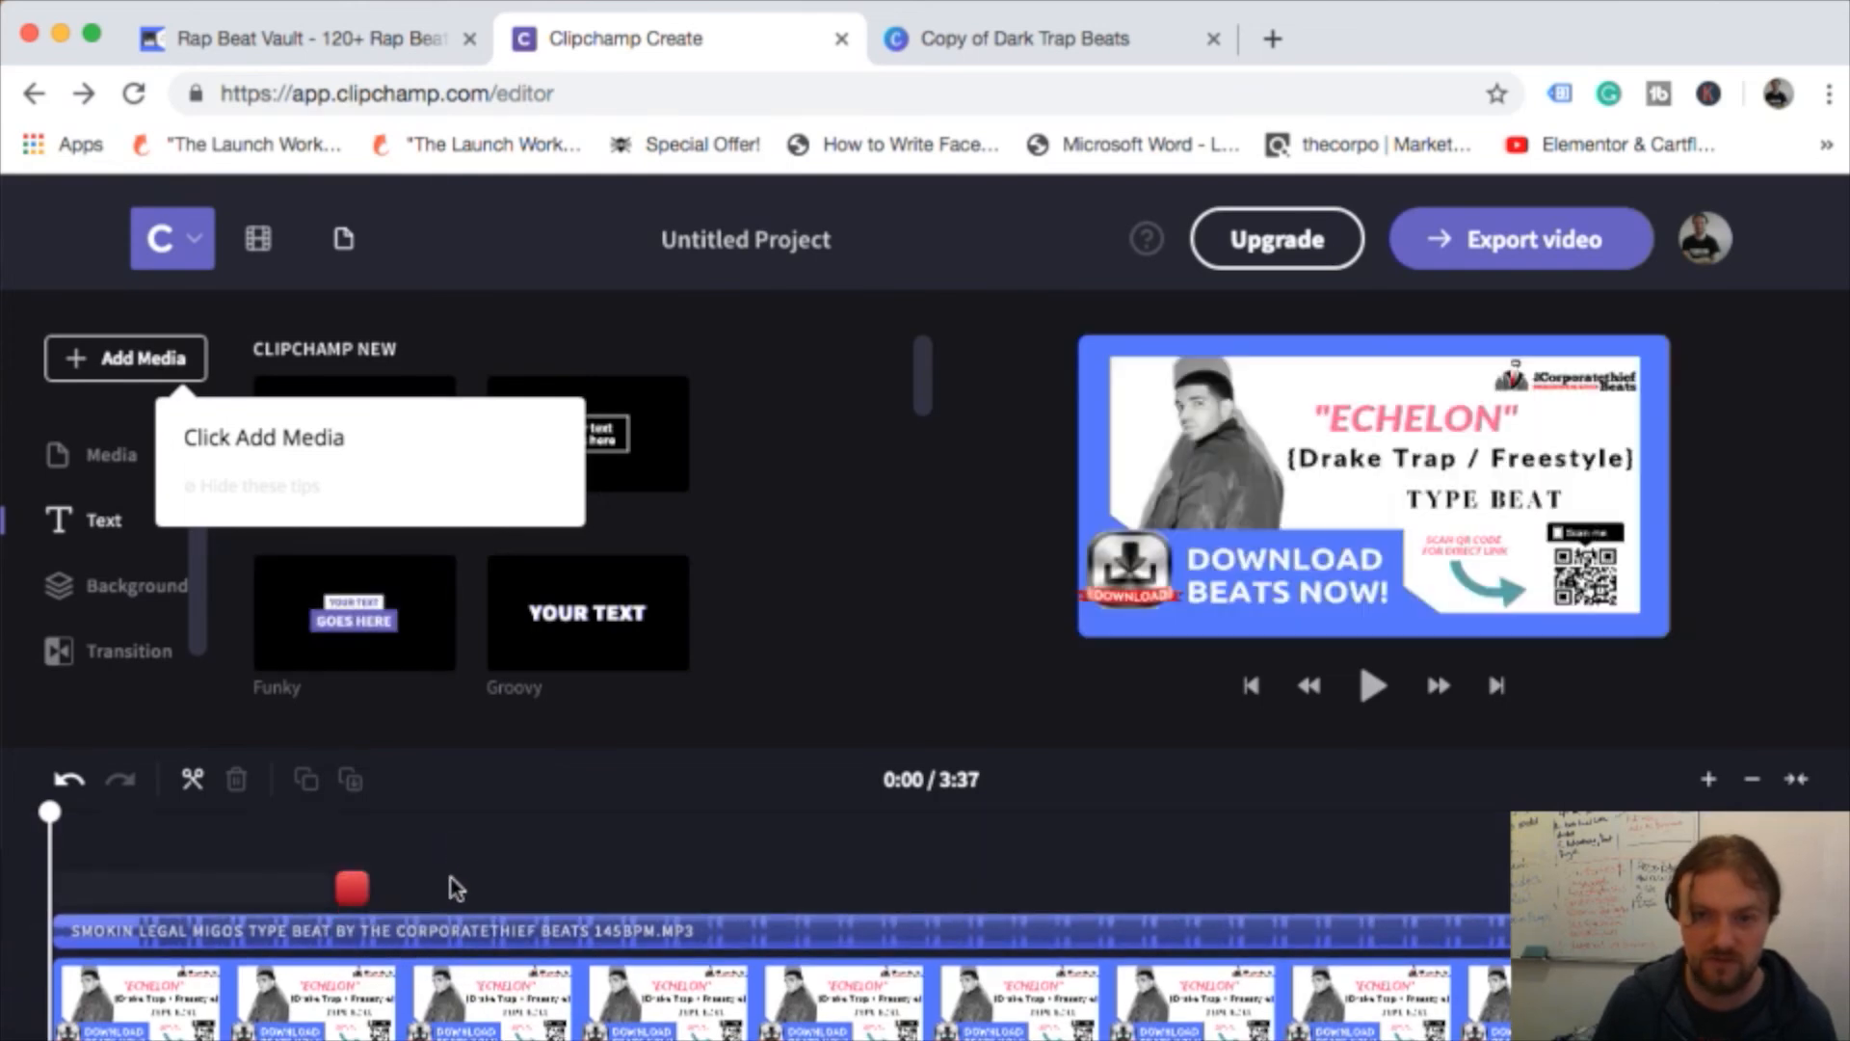
pyautogui.click(291, 883)
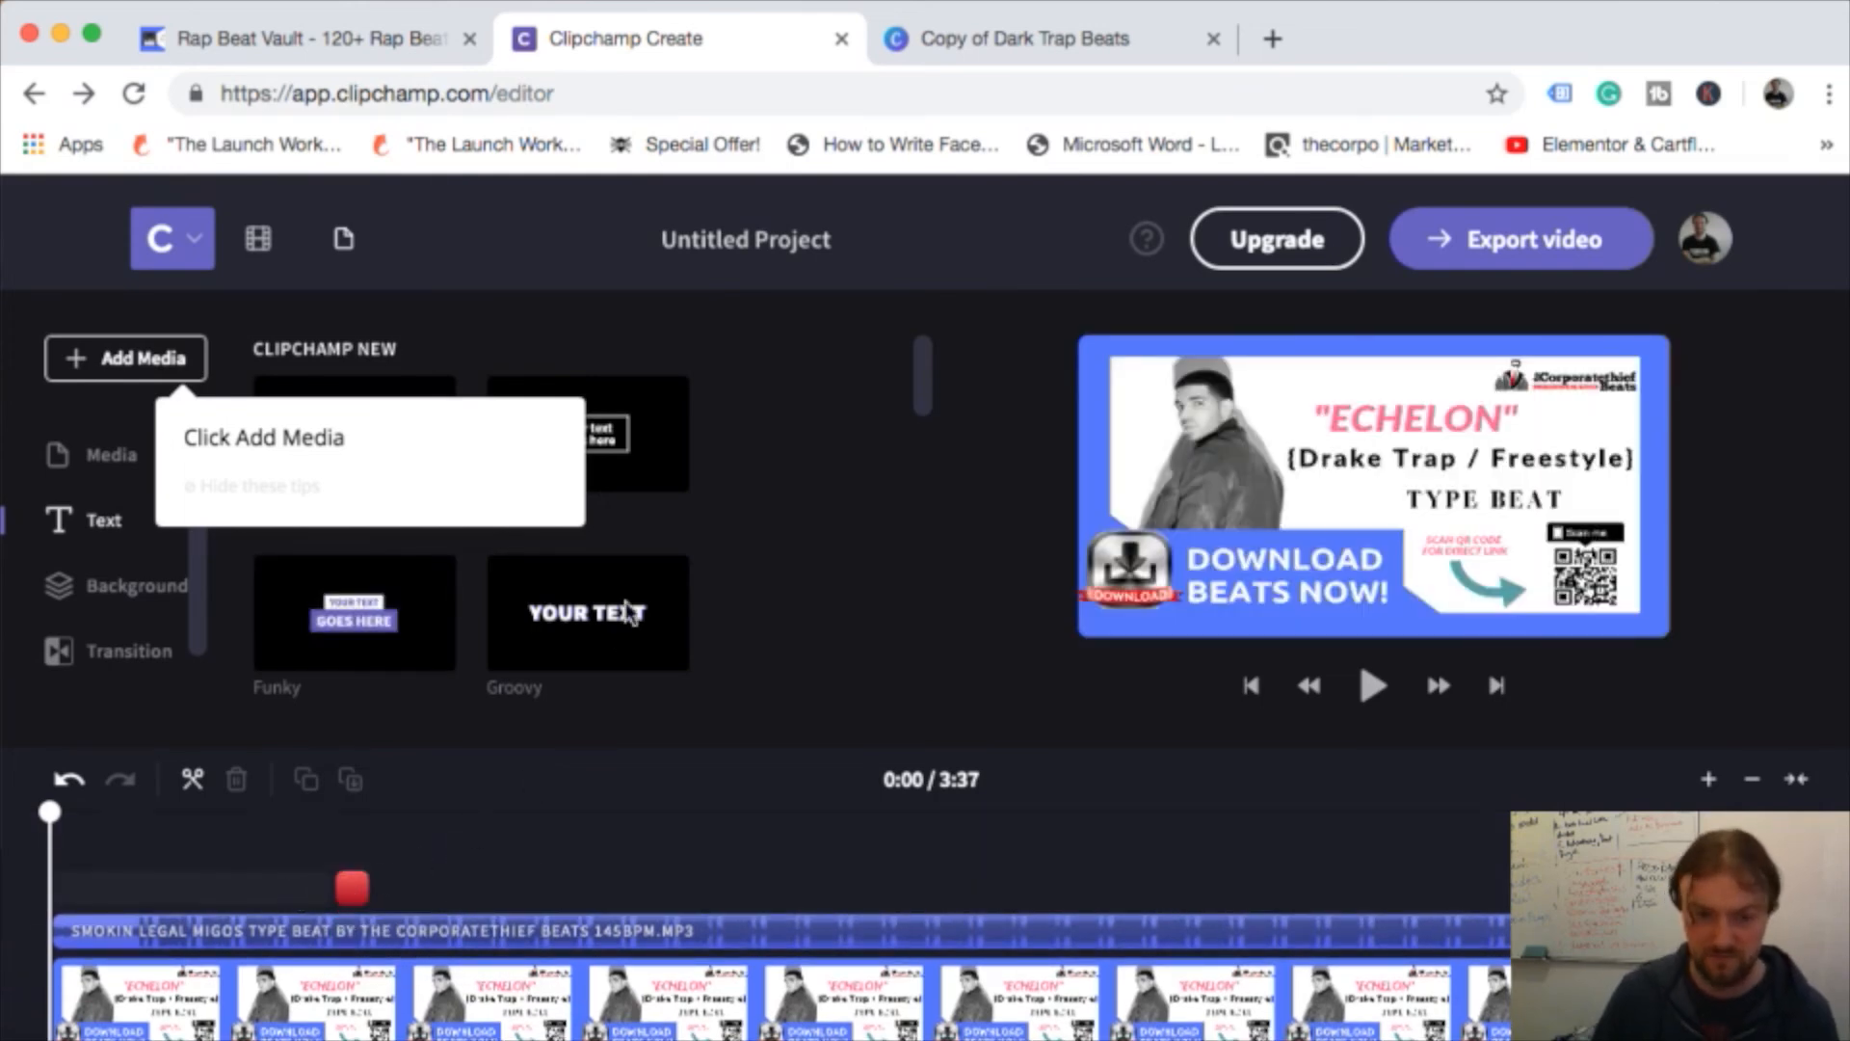
# - Switch to Canva to view the Kid Cudi trap beat cover design and return to the Clipchamp editor
pyautogui.click(1060, 35)
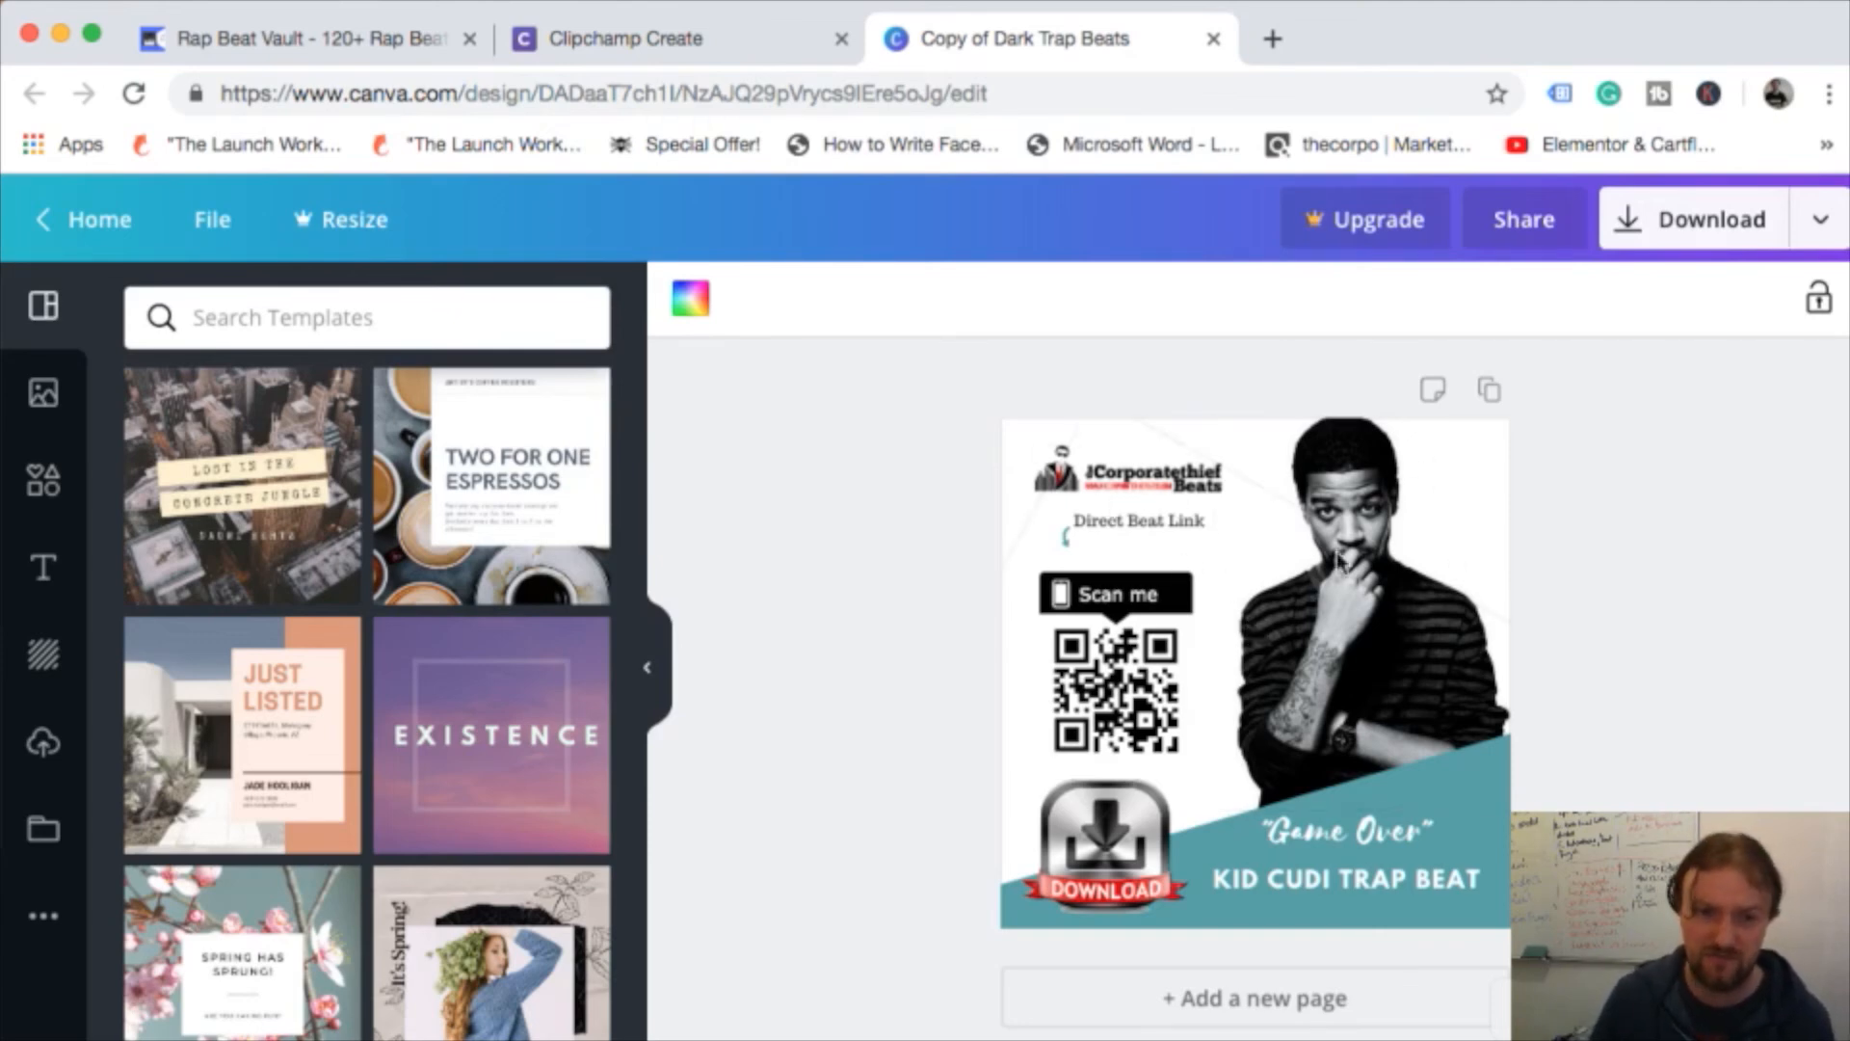
pyautogui.click(729, 33)
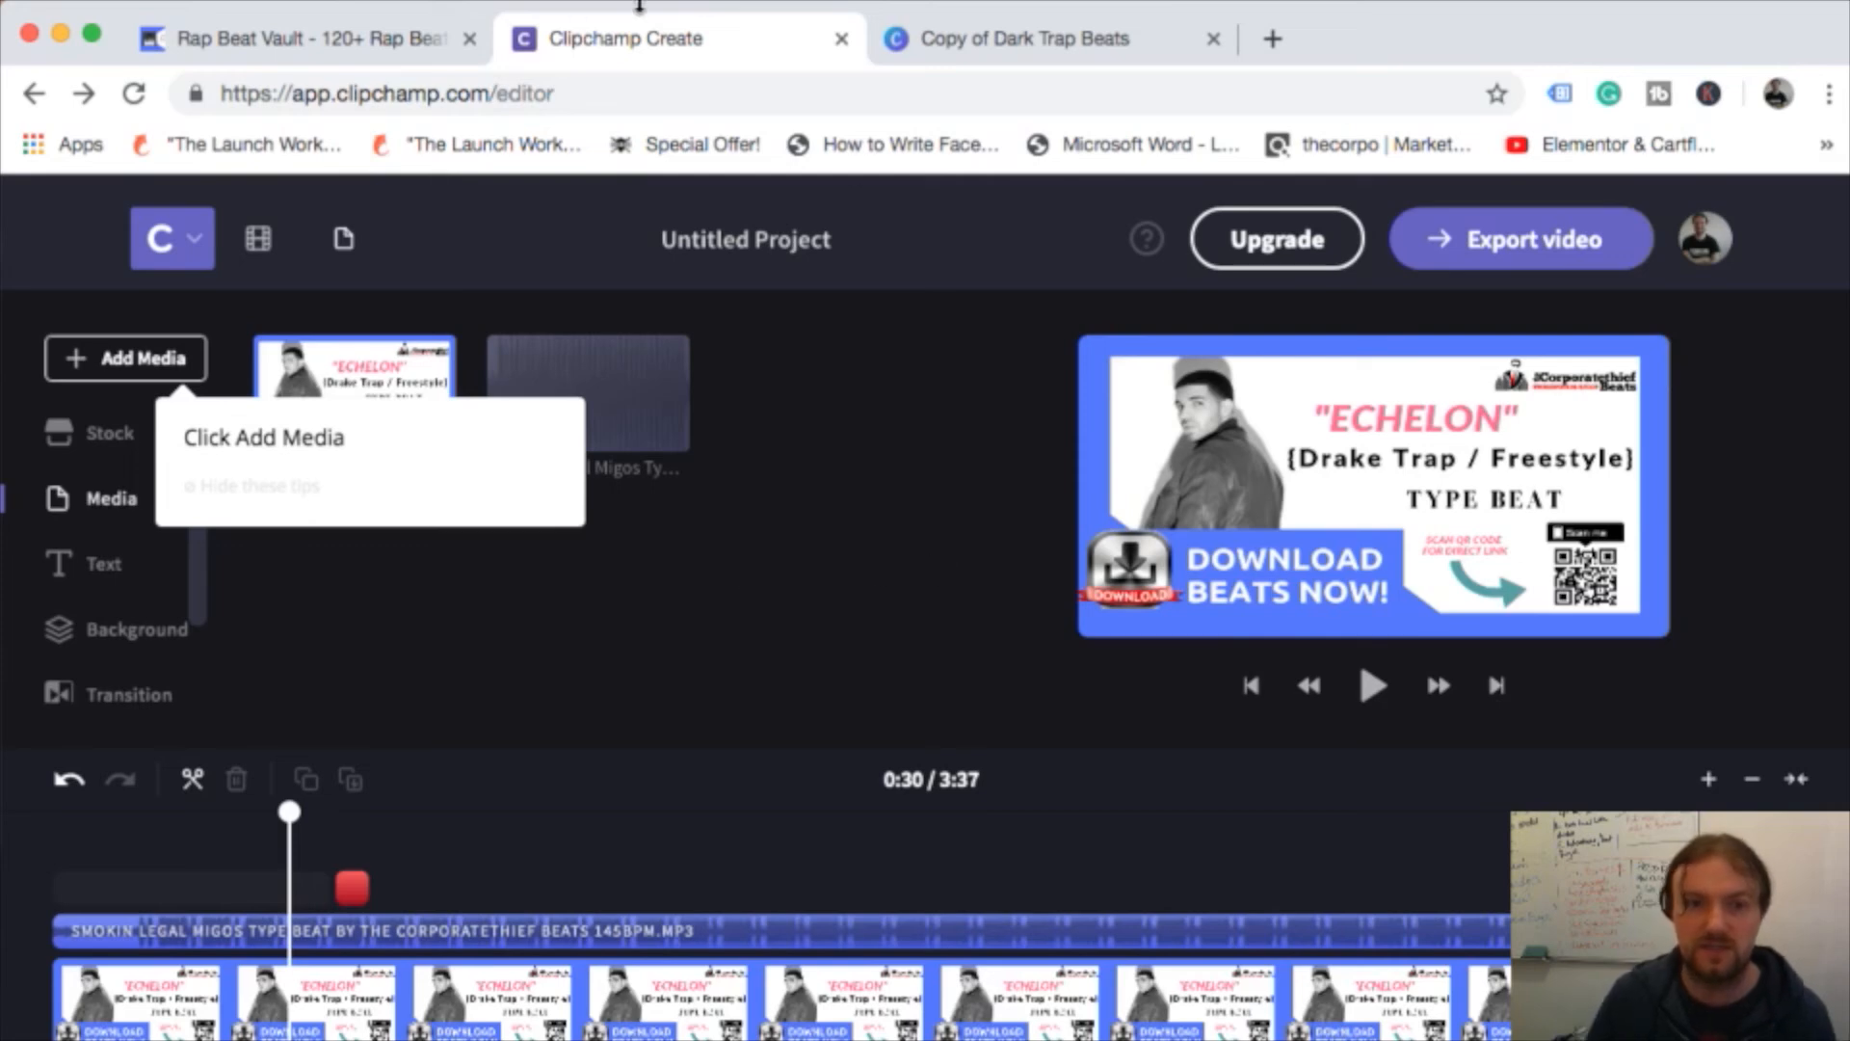
pyautogui.click(1156, 35)
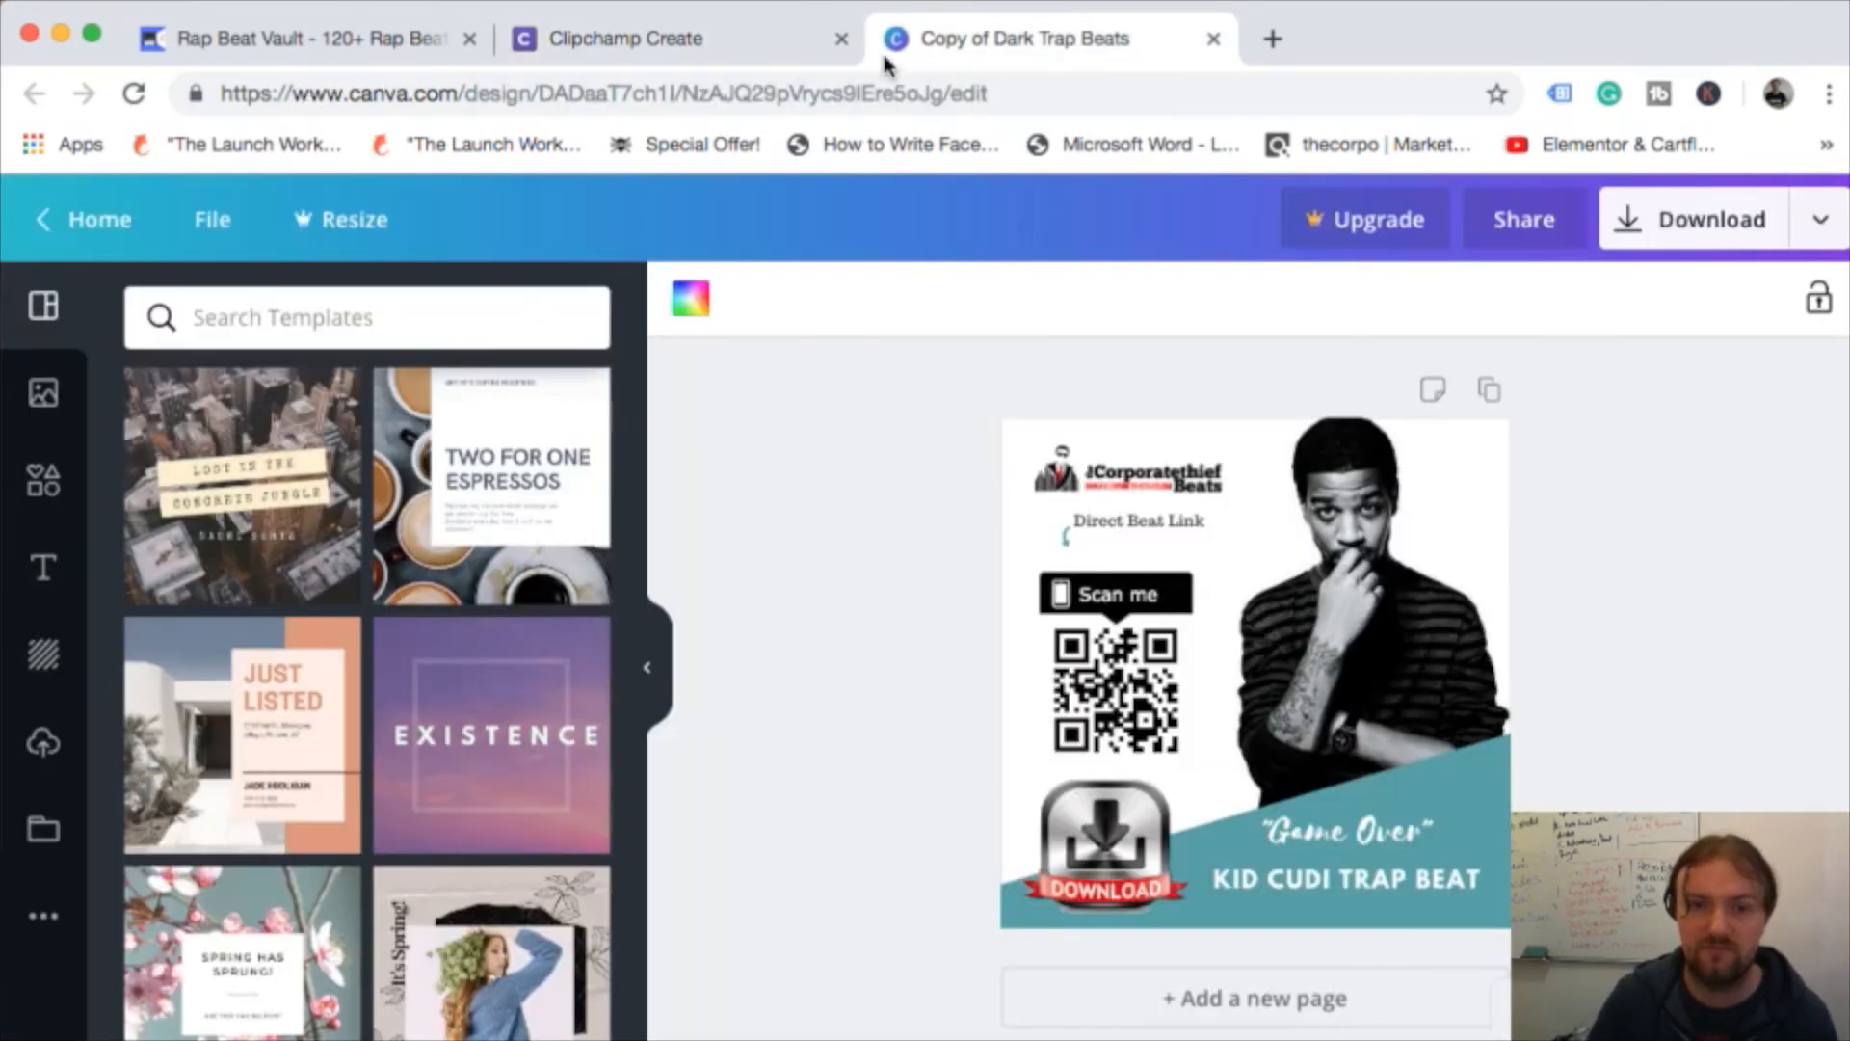
pyautogui.click(708, 33)
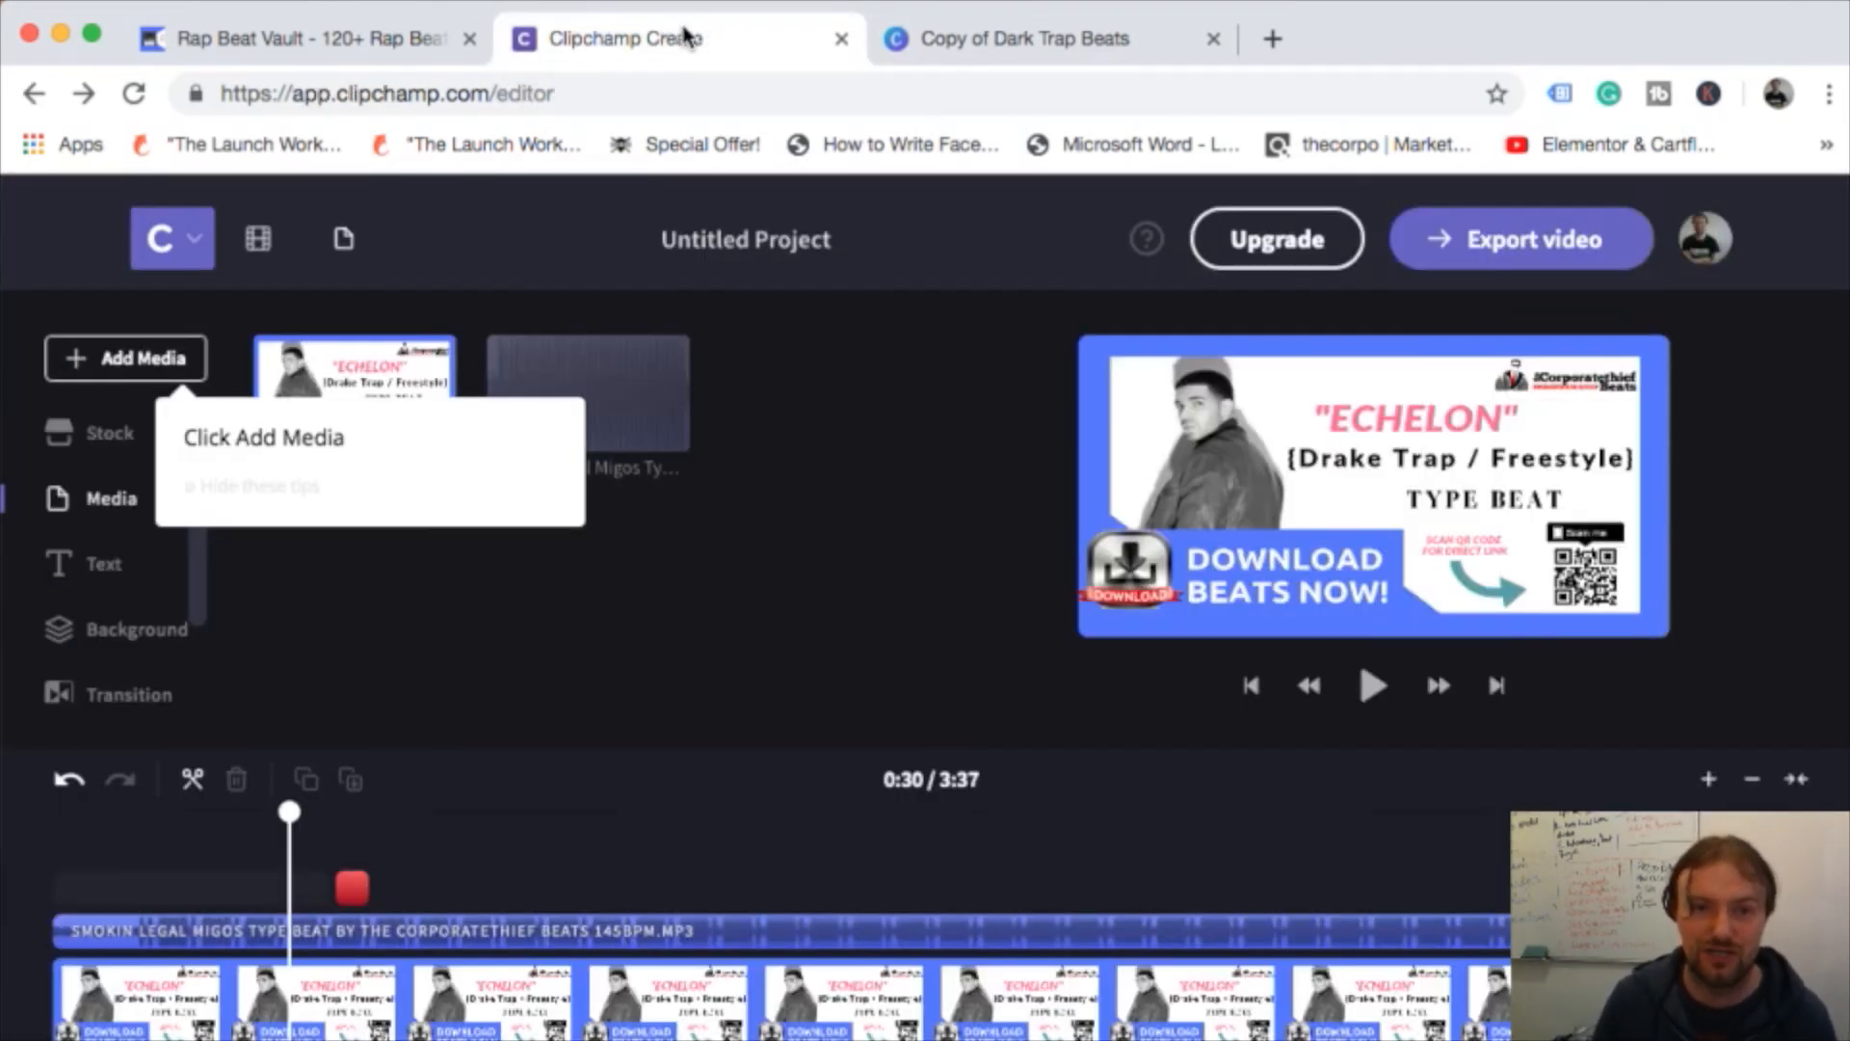
# - Switch to the Rap Beat Vault page, look through its beat pack offer and bonus video courses, and return to Clipchamp
pyautogui.click(259, 37)
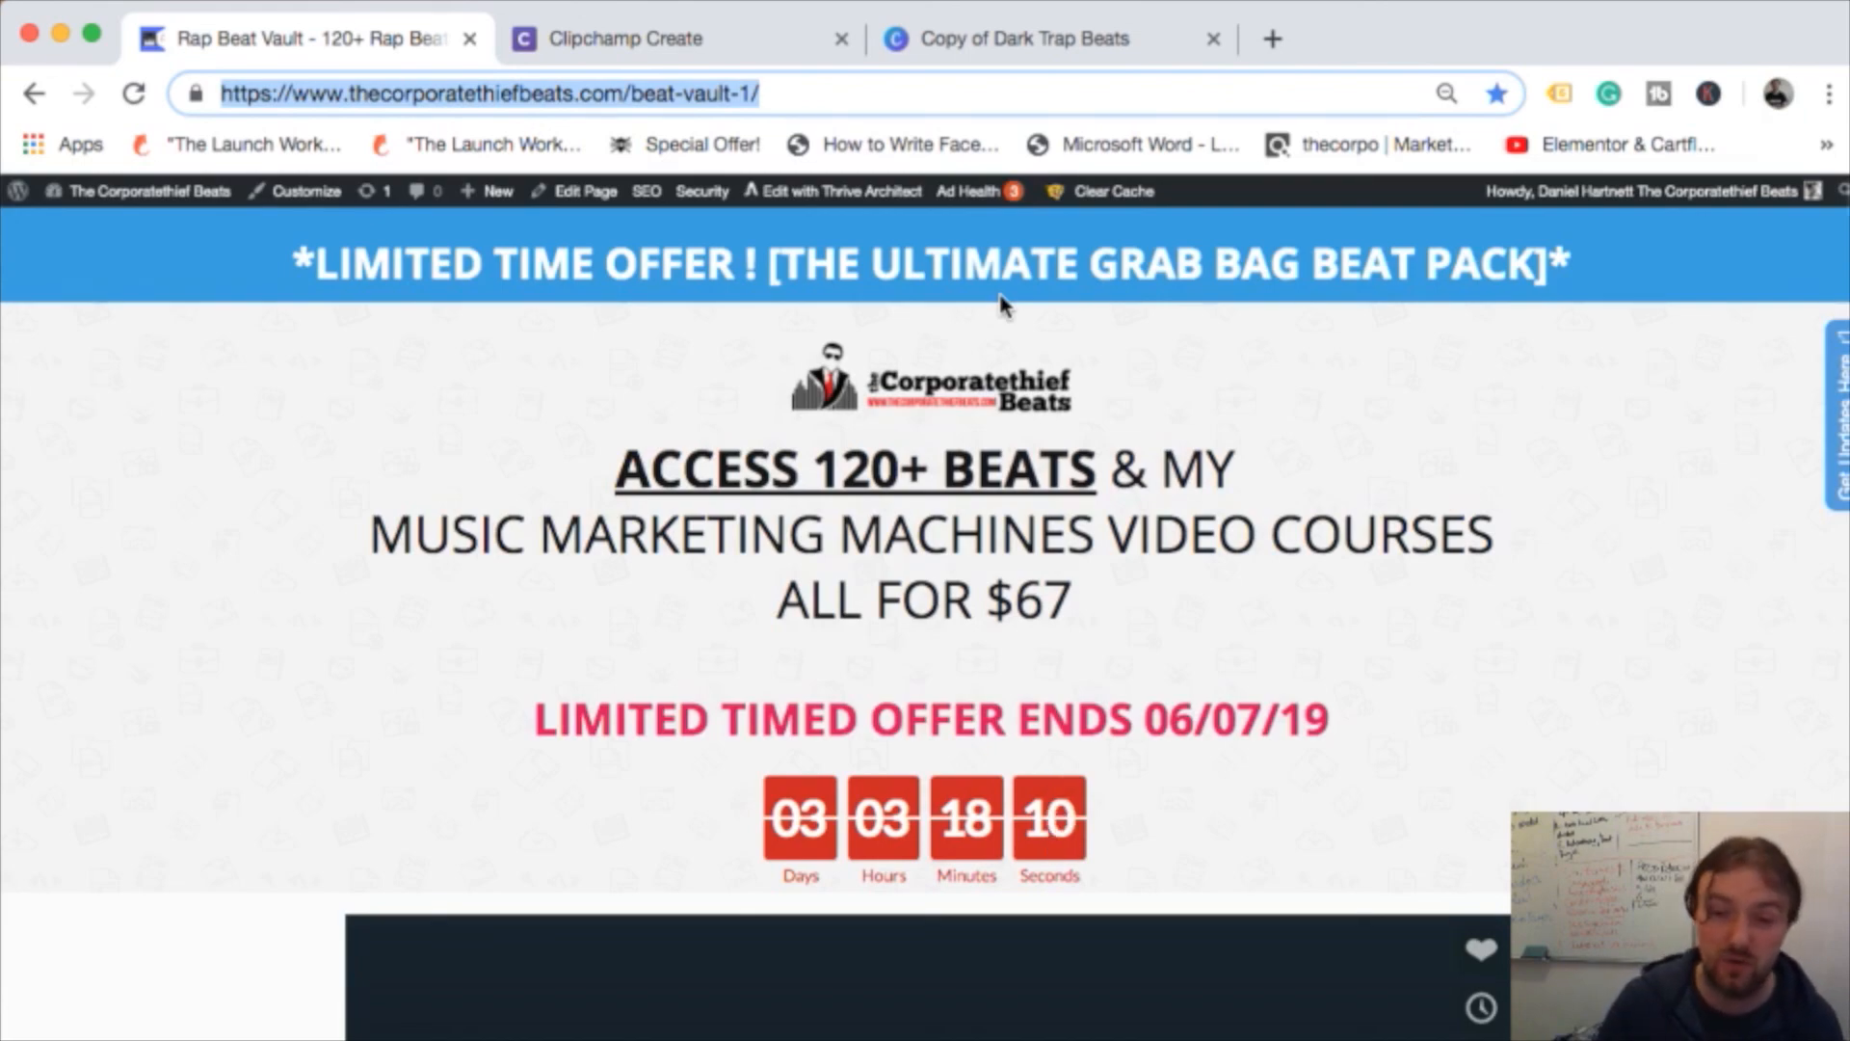
pyautogui.scroll(-20, 1181, 562)
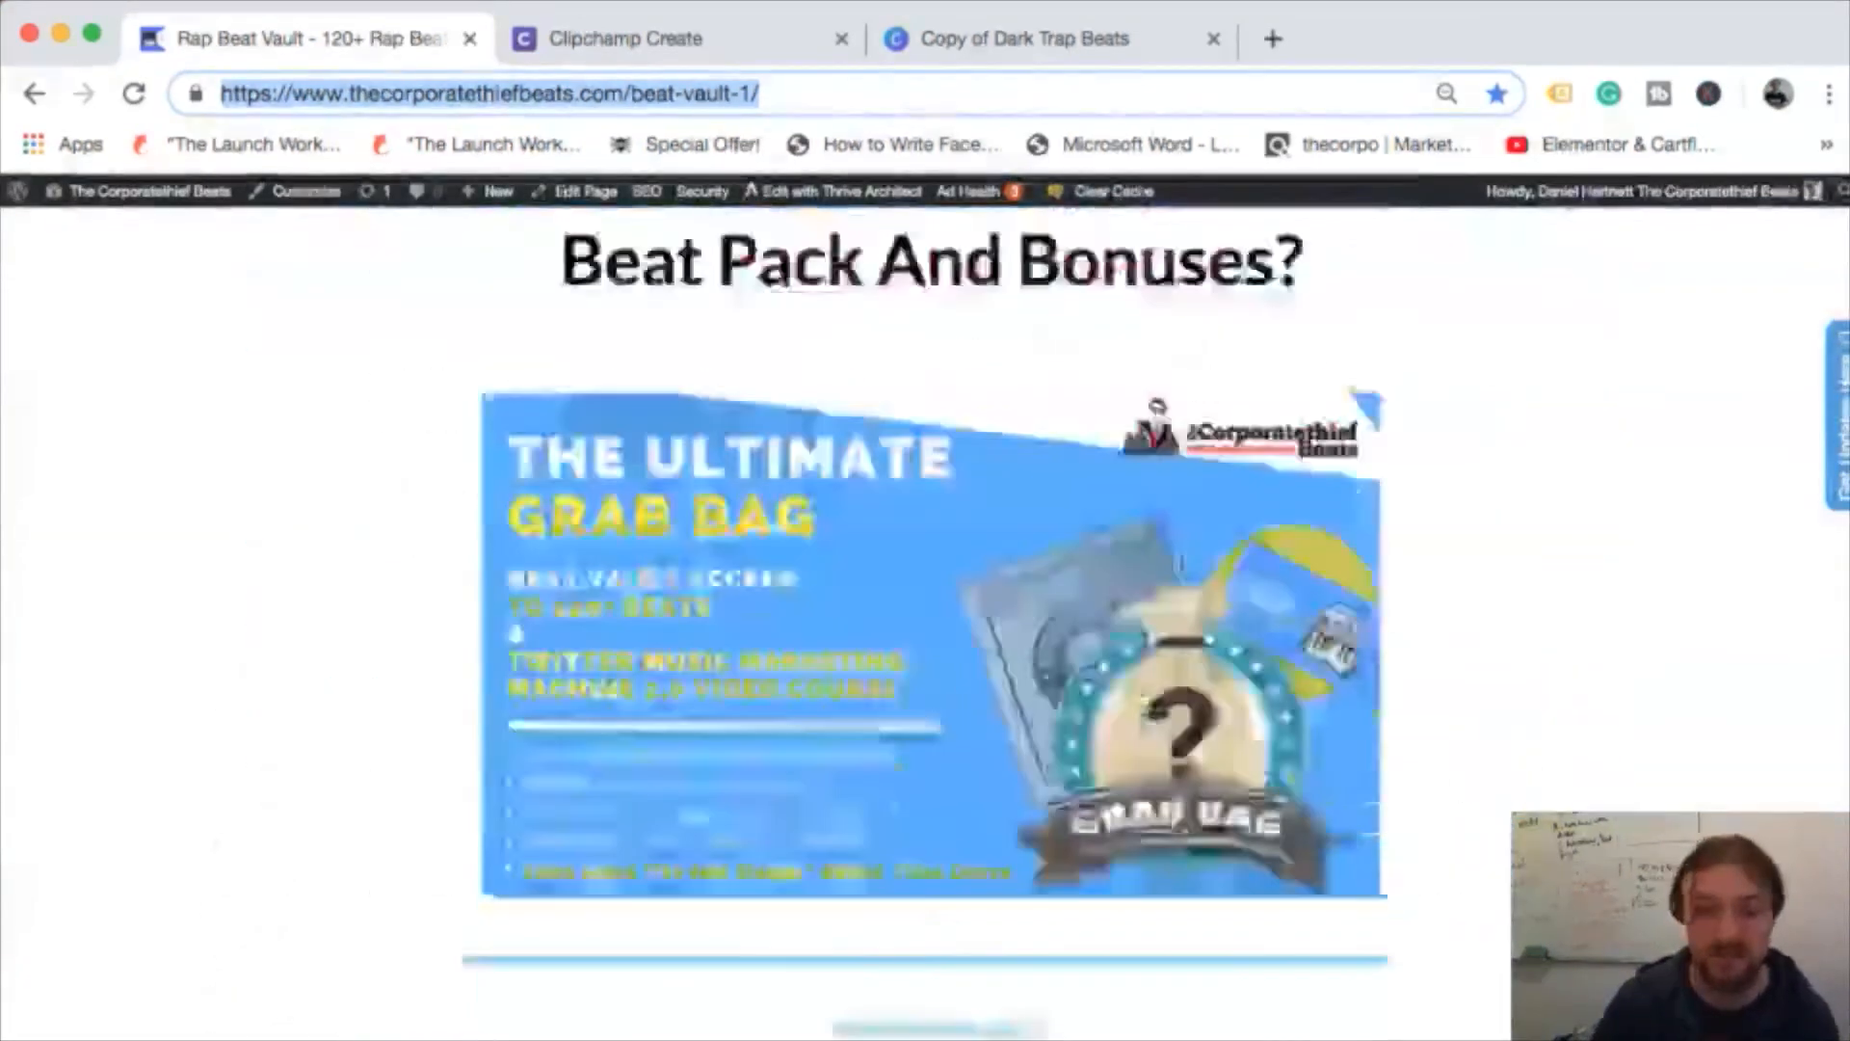
pyautogui.scroll(-20, 1181, 574)
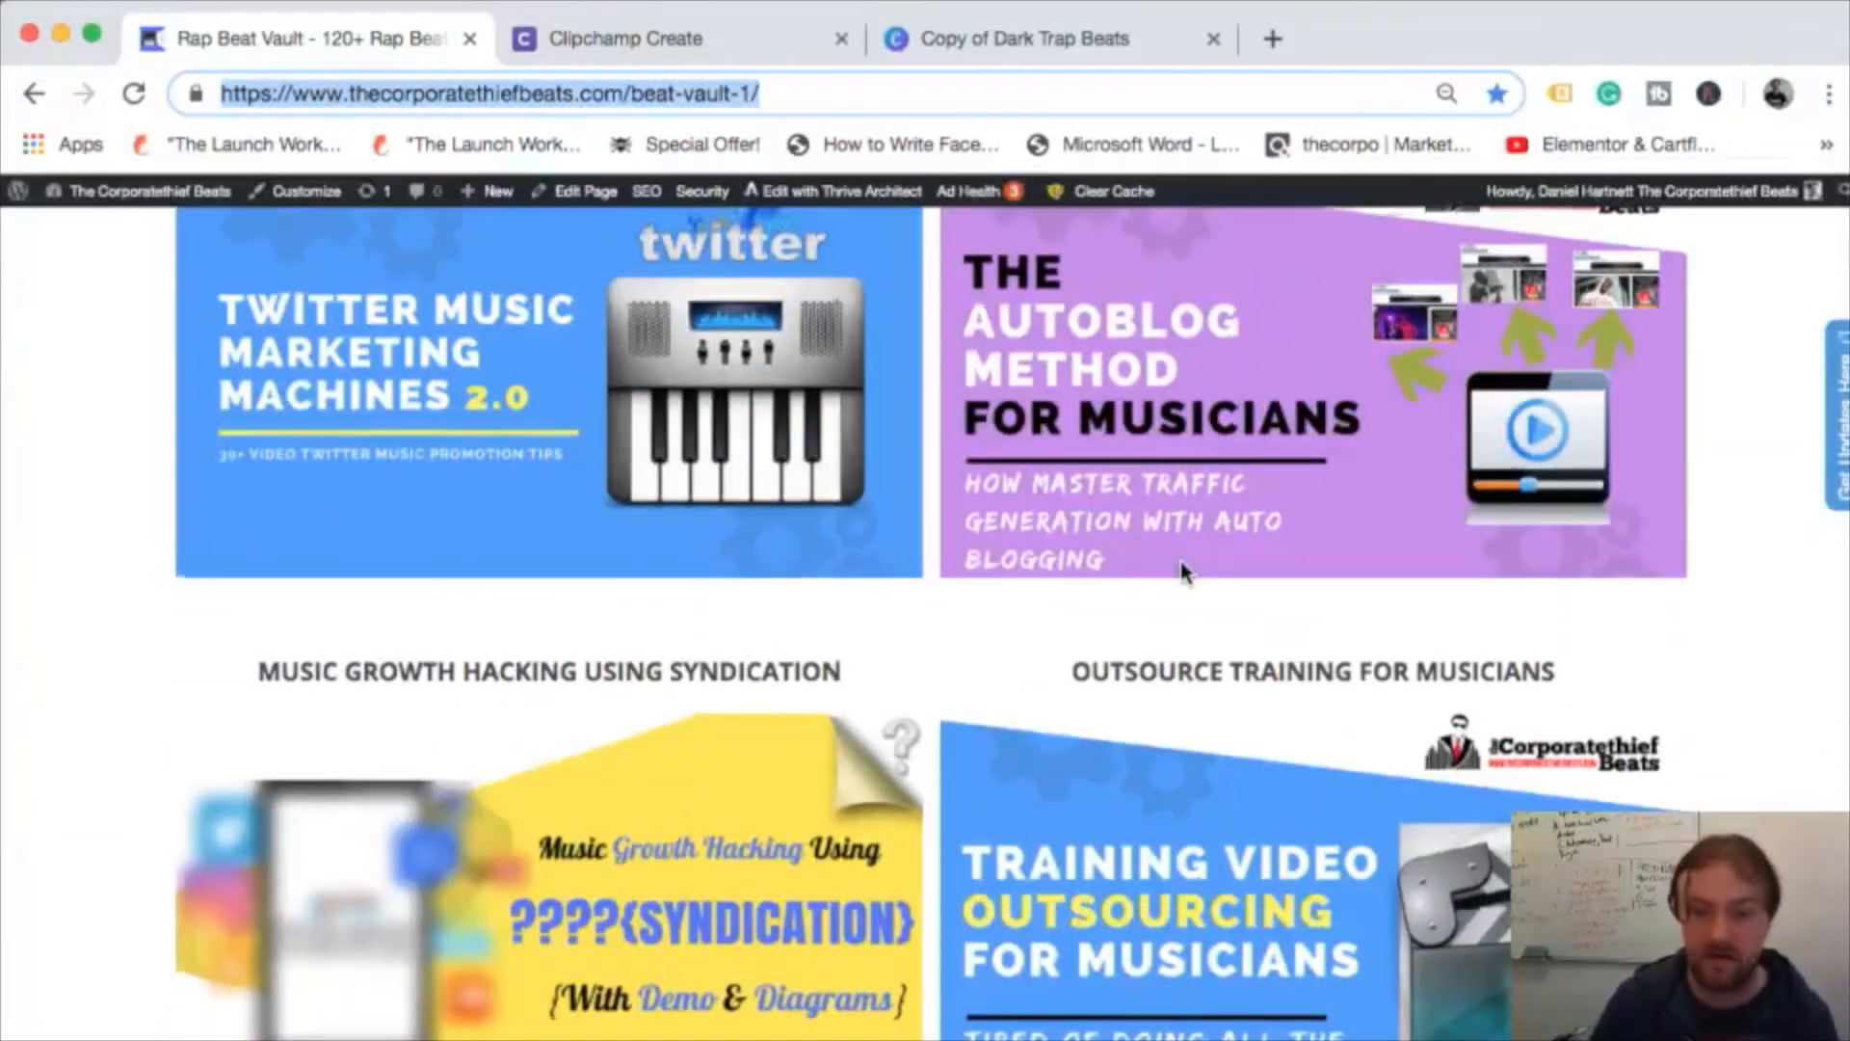
pyautogui.scroll(-20, 1181, 572)
pyautogui.scroll(-20, 1183, 568)
pyautogui.scroll(20, 1182, 562)
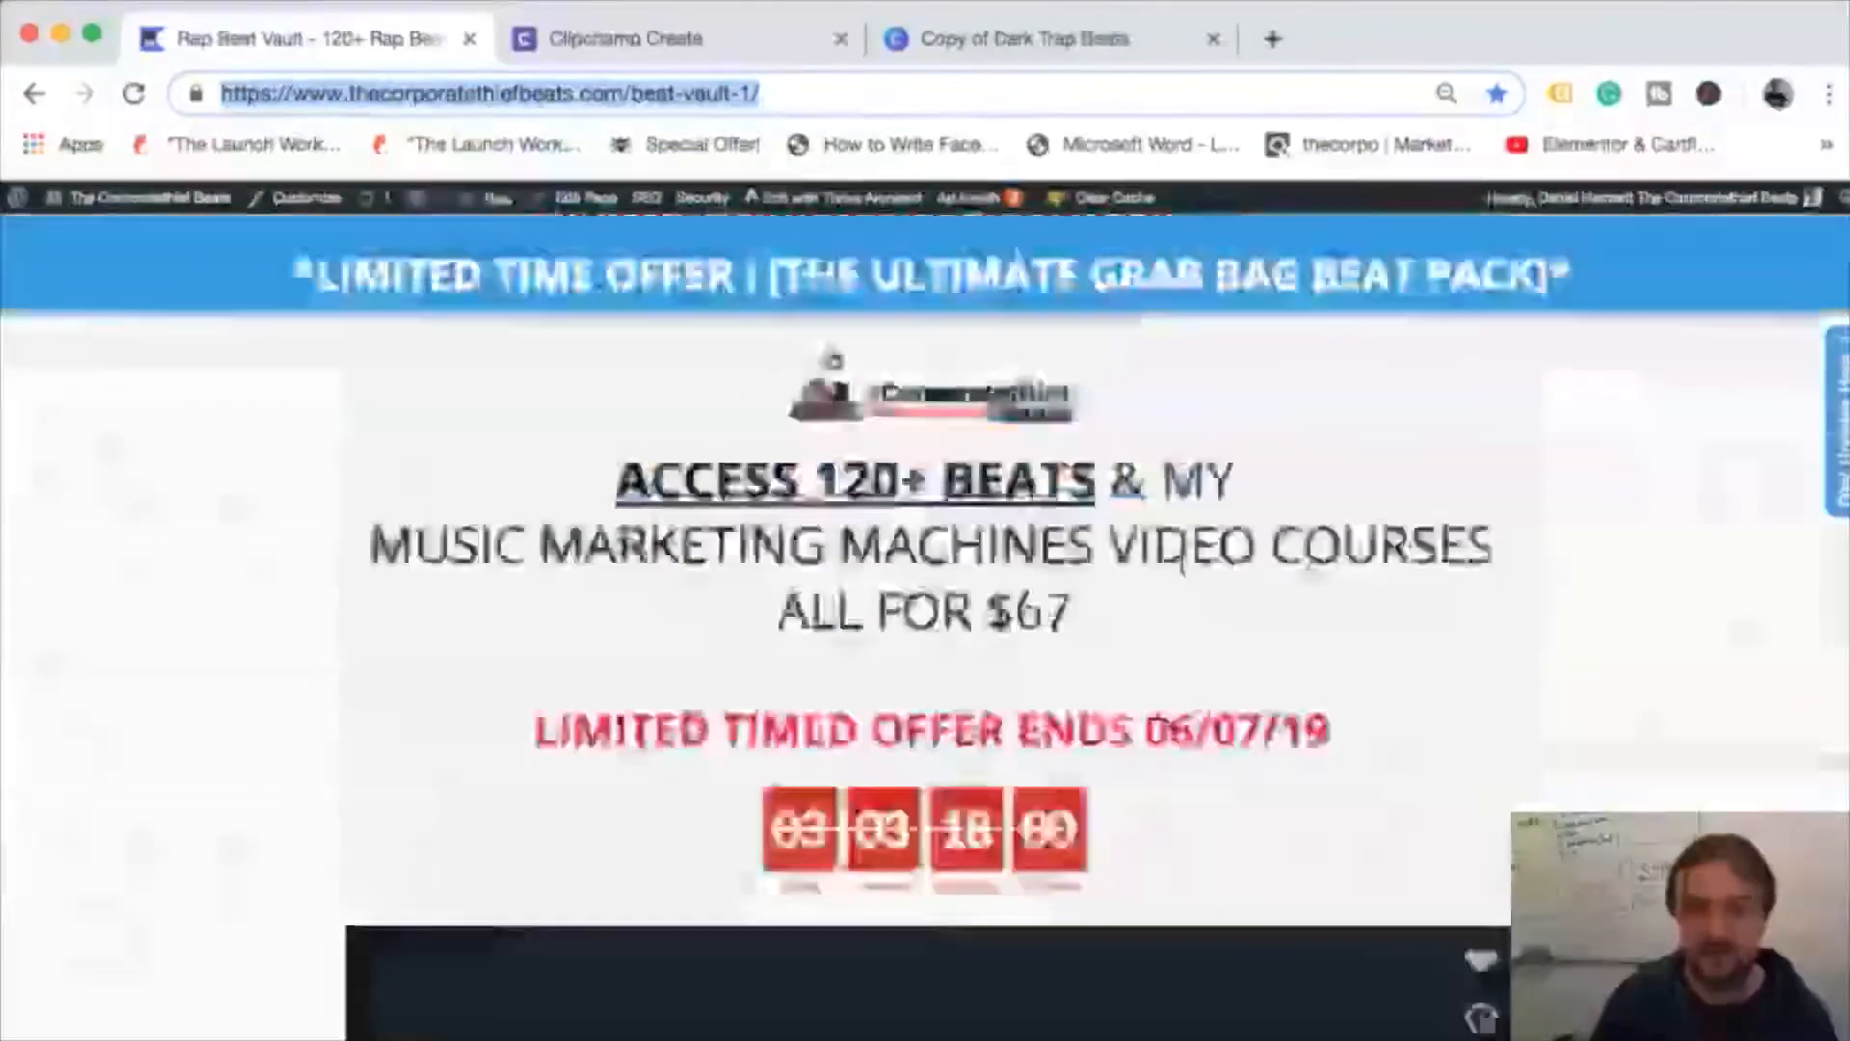
pyautogui.click(640, 43)
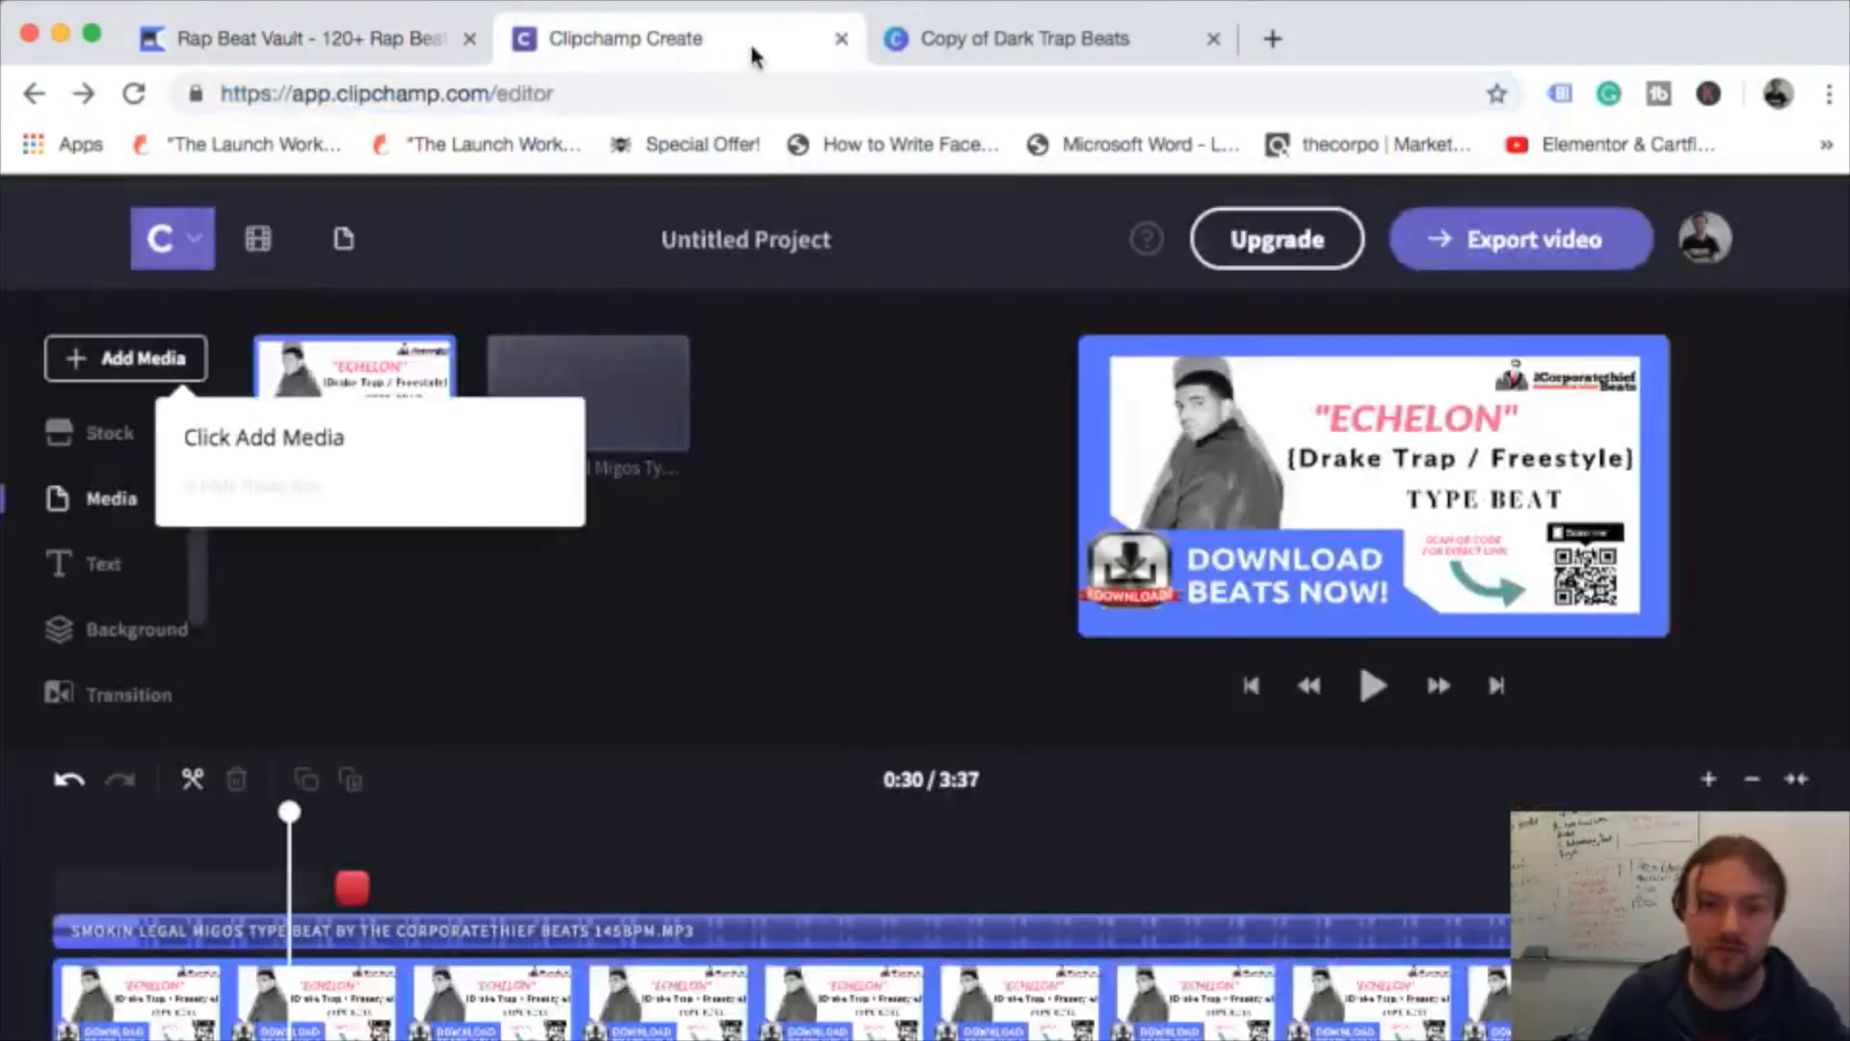
# - Highlight the Clipchamp editor's web address and revisit the Canva cover design before returning to Clipchamp
pyautogui.moveTo(653, 103); pyautogui.dragTo(214, 109)
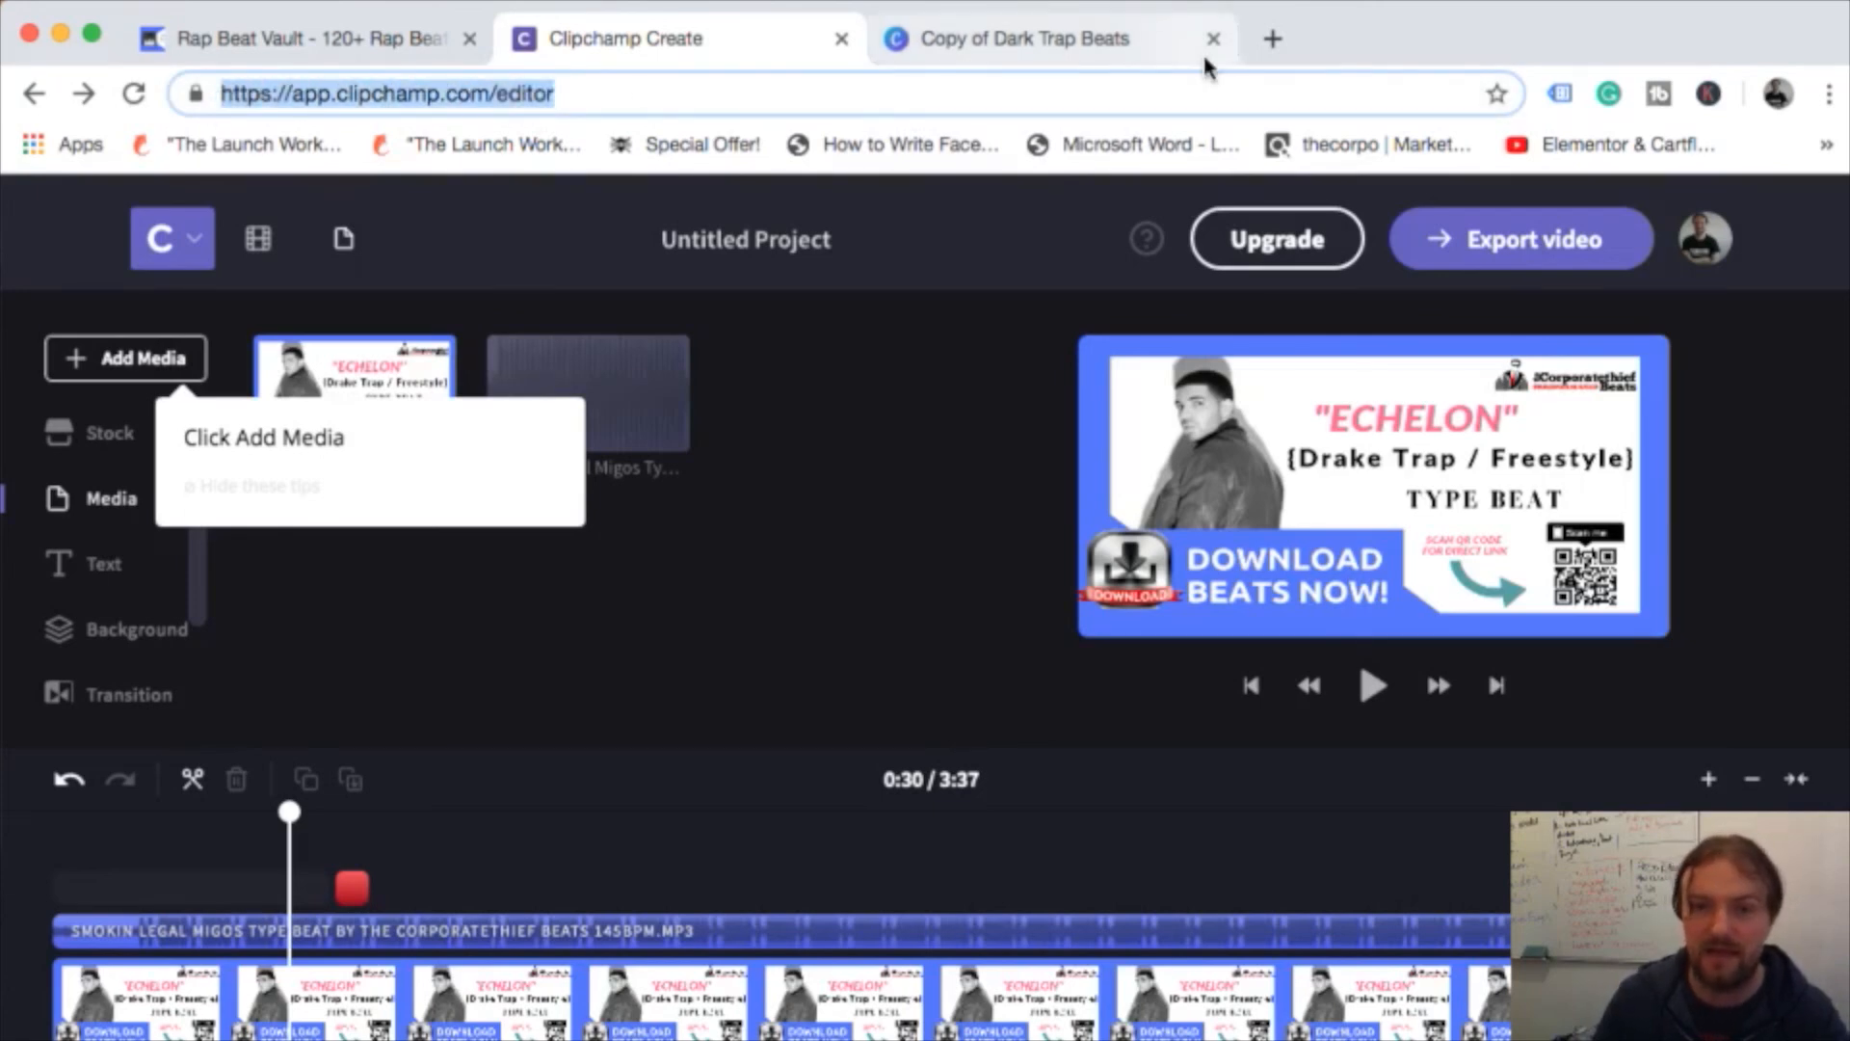
pyautogui.click(1084, 50)
pyautogui.click(779, 43)
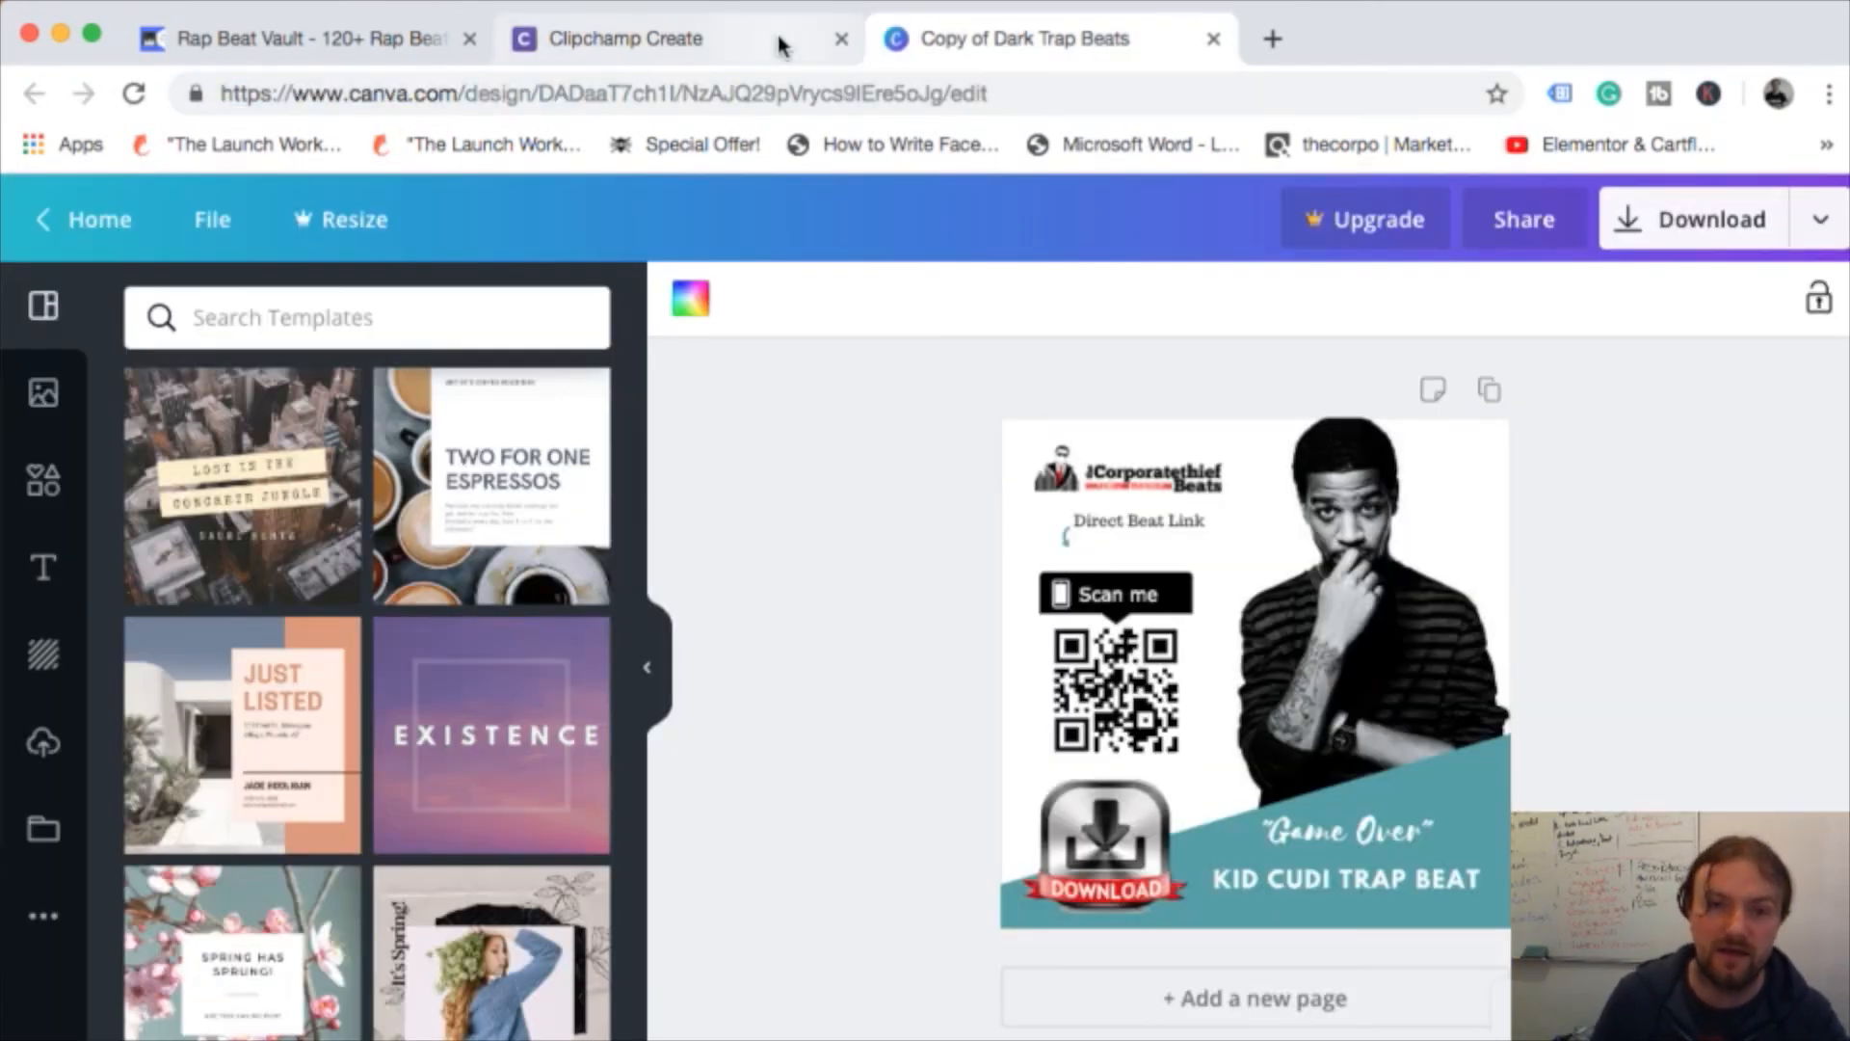